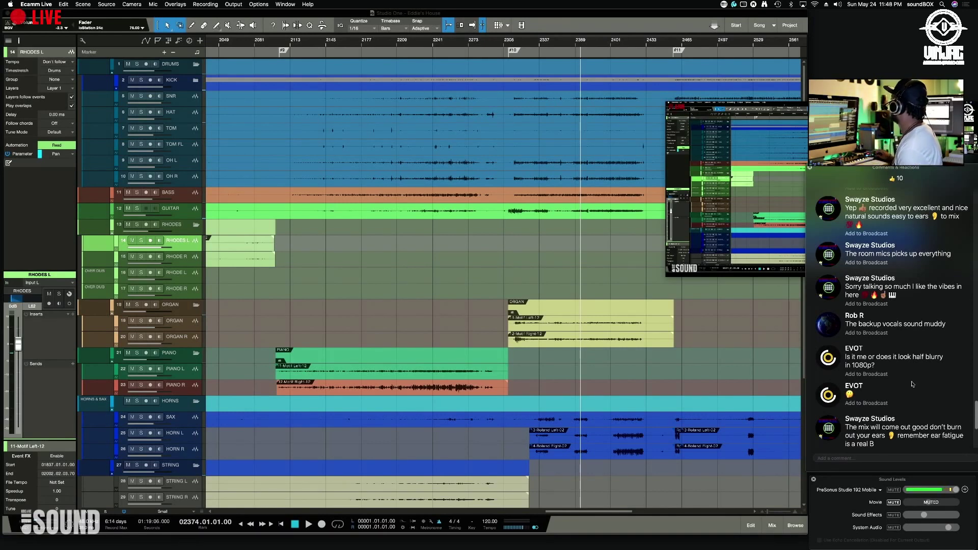
Step: Switch to Studio One and play the song from bar 2374, replaying it from the same spot
mouse_move(688, 144)
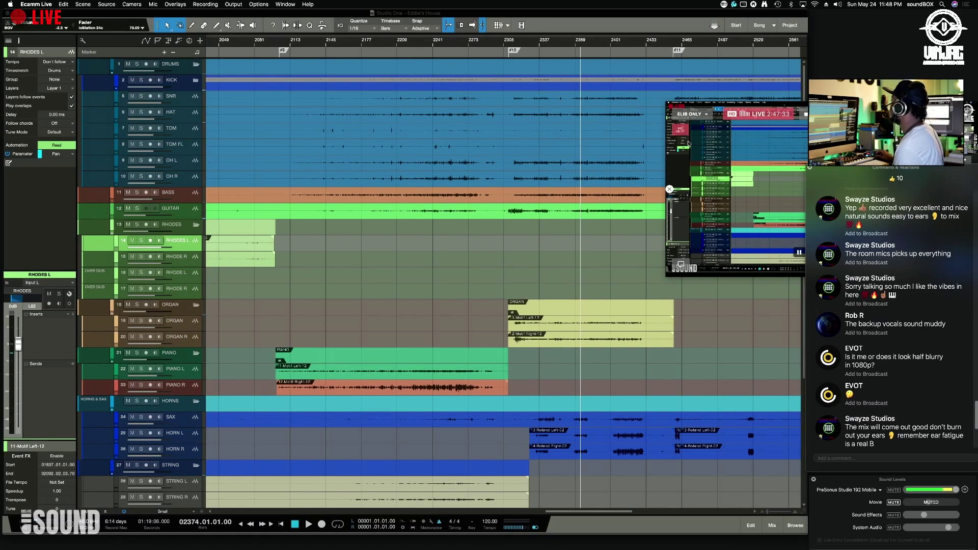
click(740, 61)
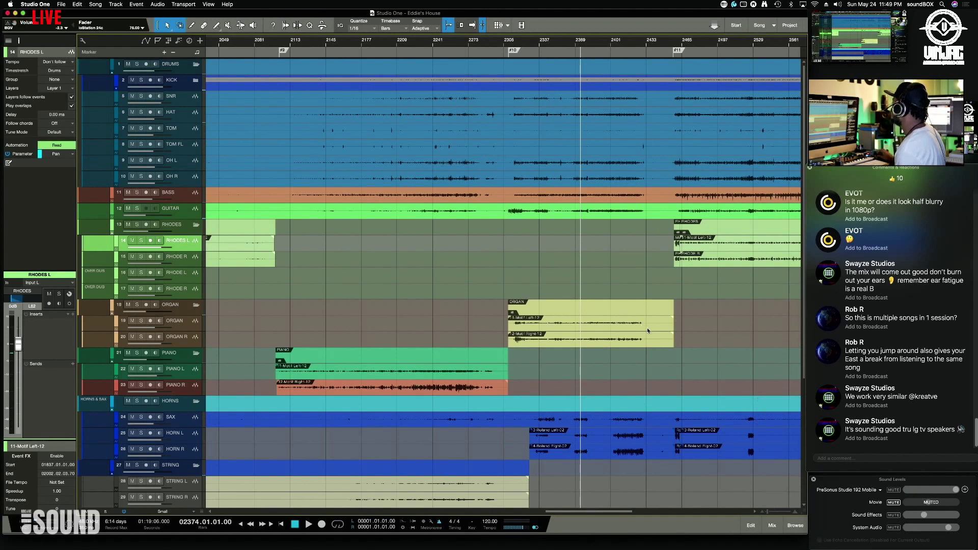
key(space)
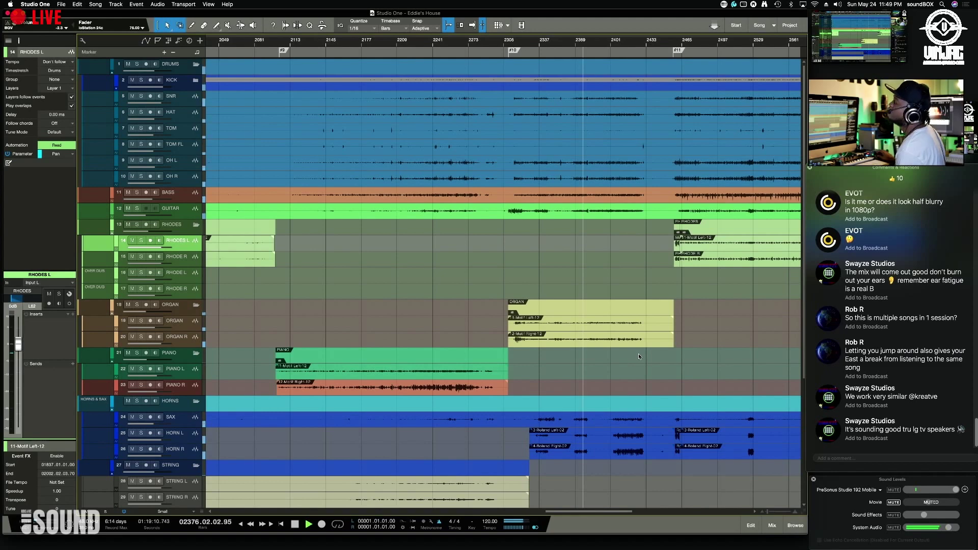
drag(591, 514, 630, 513)
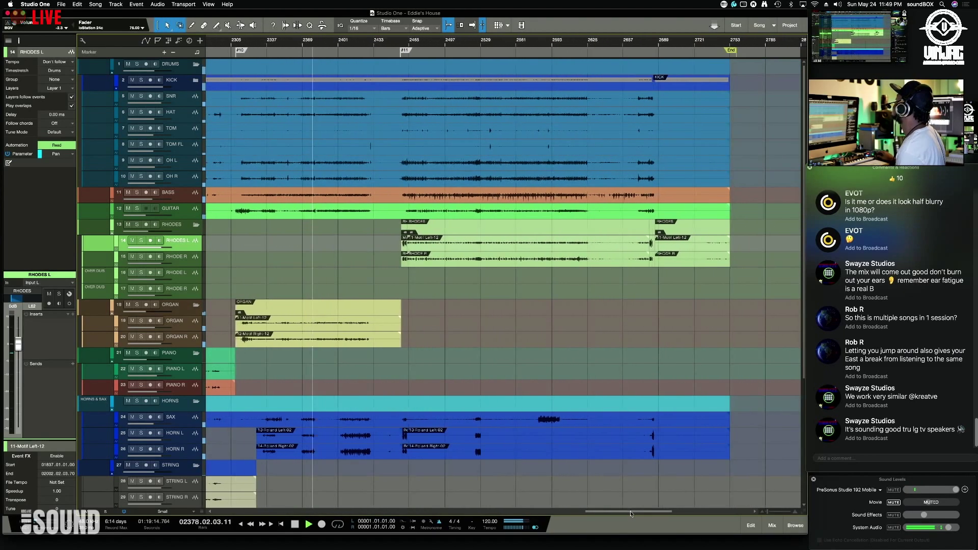
key(space)
key(space)
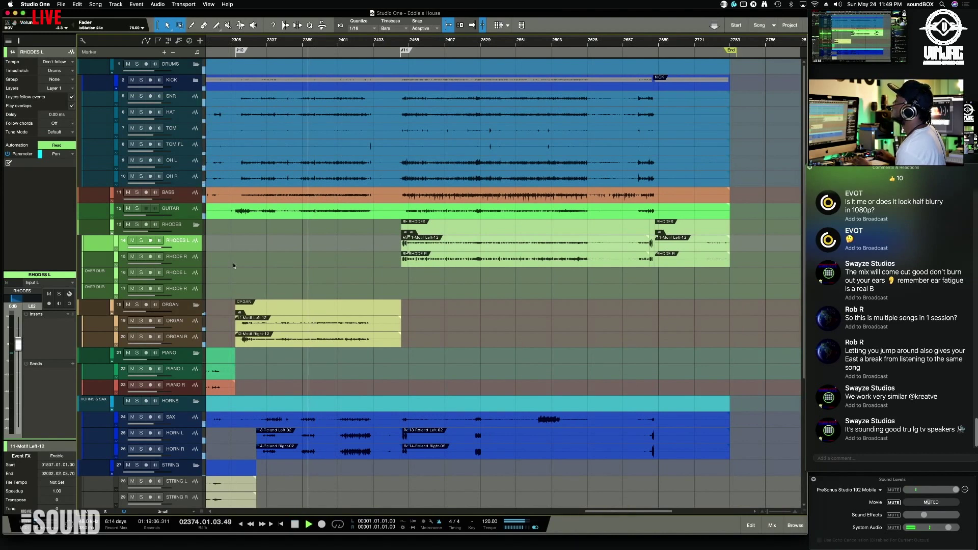
Step: Show the GUITAR track's volume automation in Latch mode and enlarge the tracks around the #10 and #11 markers
click(179, 209)
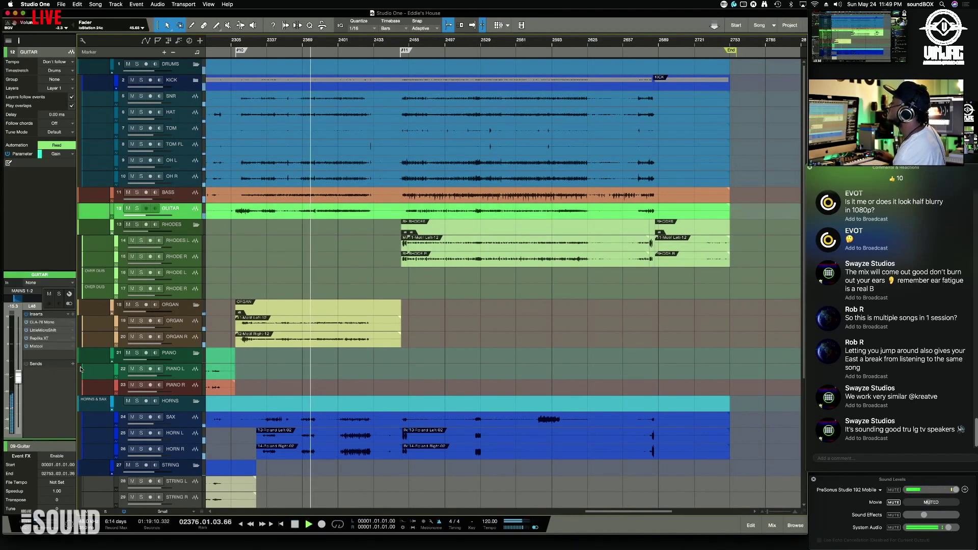
click(147, 218)
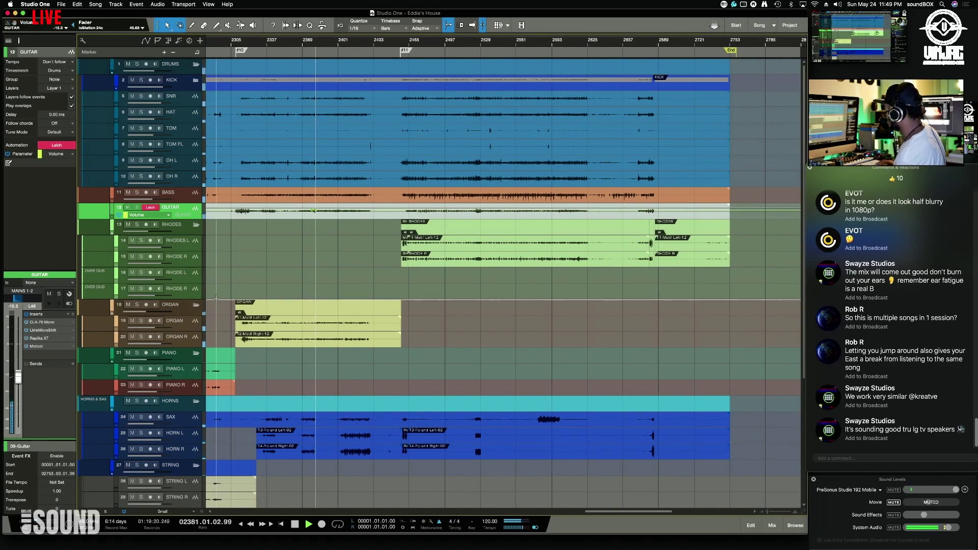
scroll(216, 298, up, 5)
scroll(216, 298, up, 3)
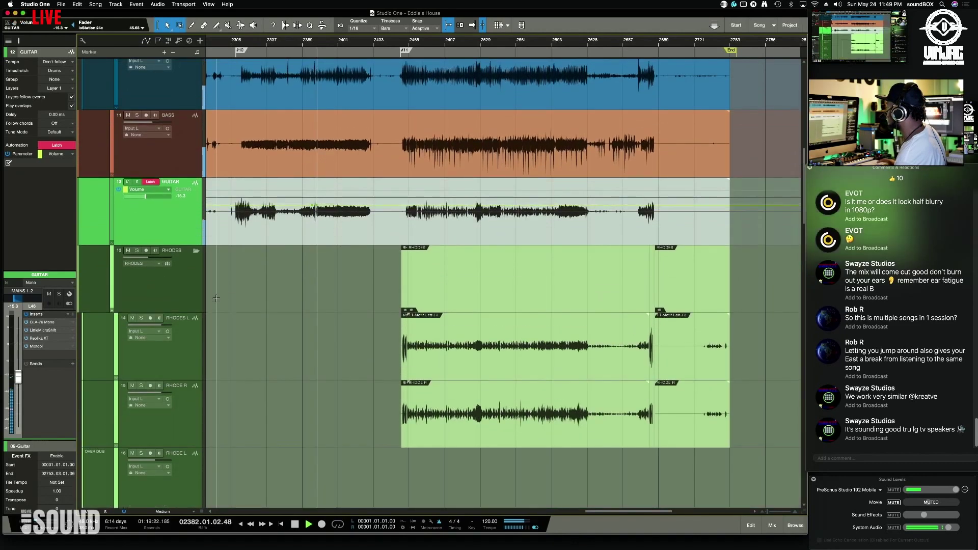
scroll(321, 283, left, 15)
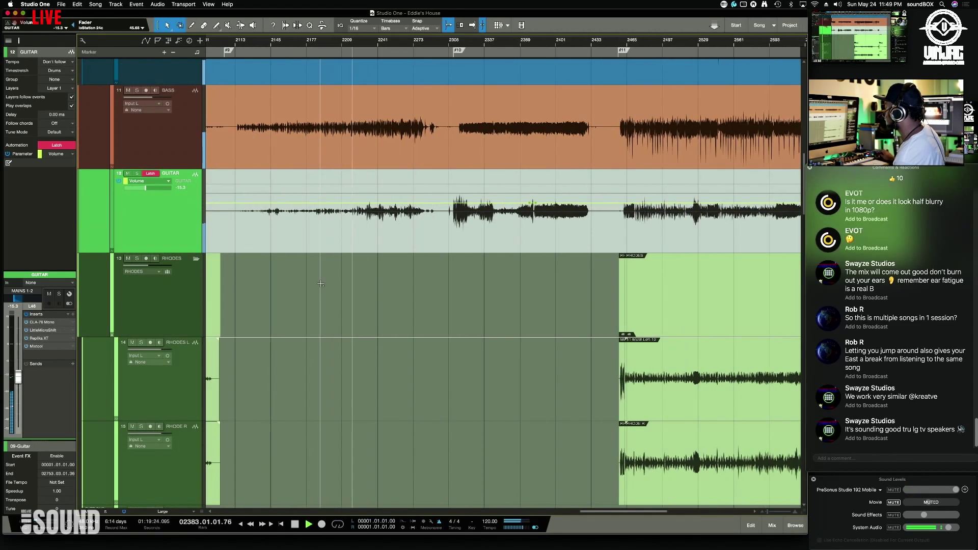
scroll(321, 283, right, 14)
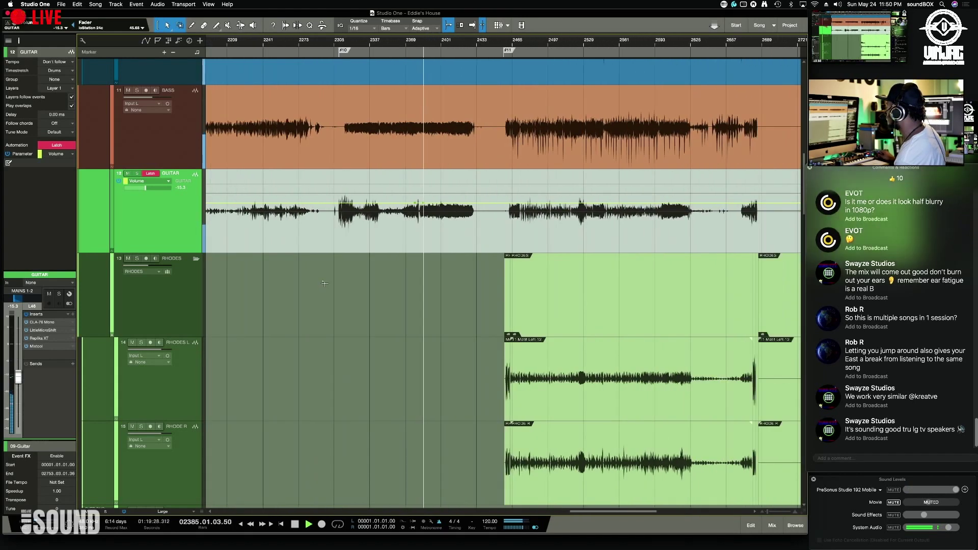
Step: Return the GUITAR track's automation to Read and set its volume to -14.5 dB during playback from bar 2374
key(space)
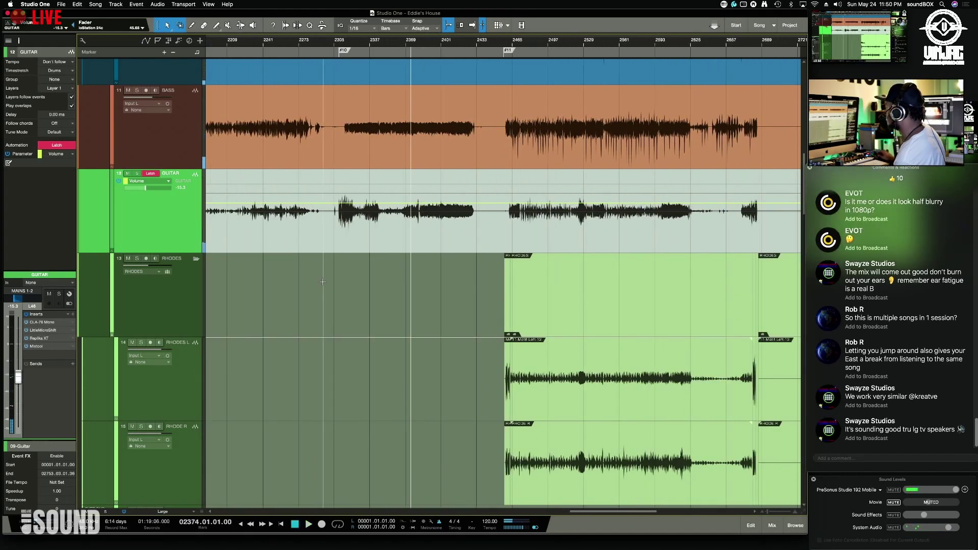
click(150, 173)
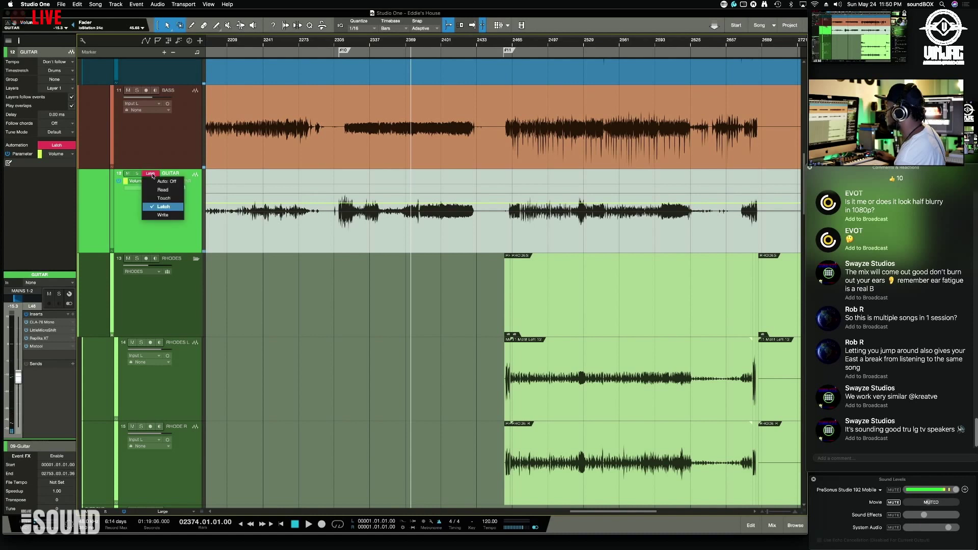
click(162, 190)
key(space)
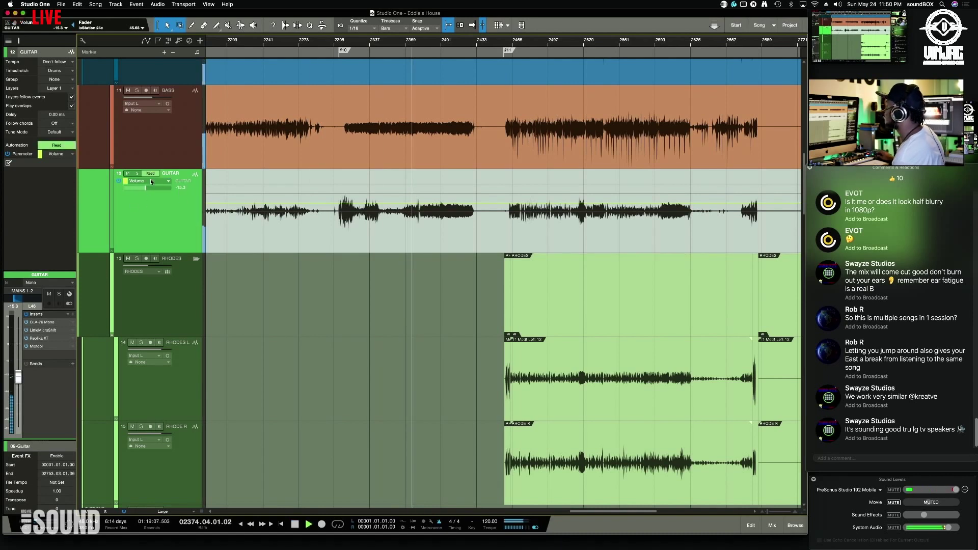
drag(18, 381, 19, 379)
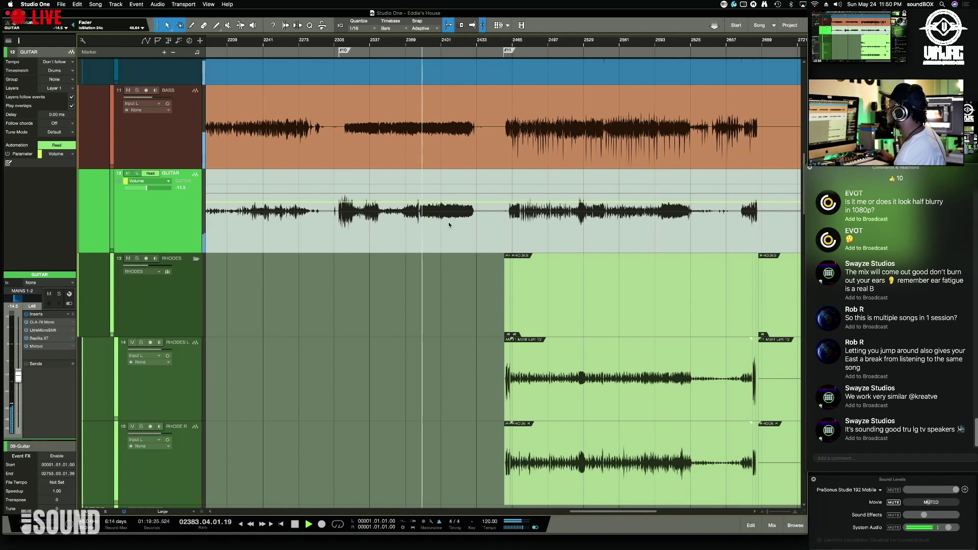
Step: Show the GUITAR automation lanes and slightly raise the gain between two new points at about bars 2377 and 2429
scroll(448, 221, up, 2)
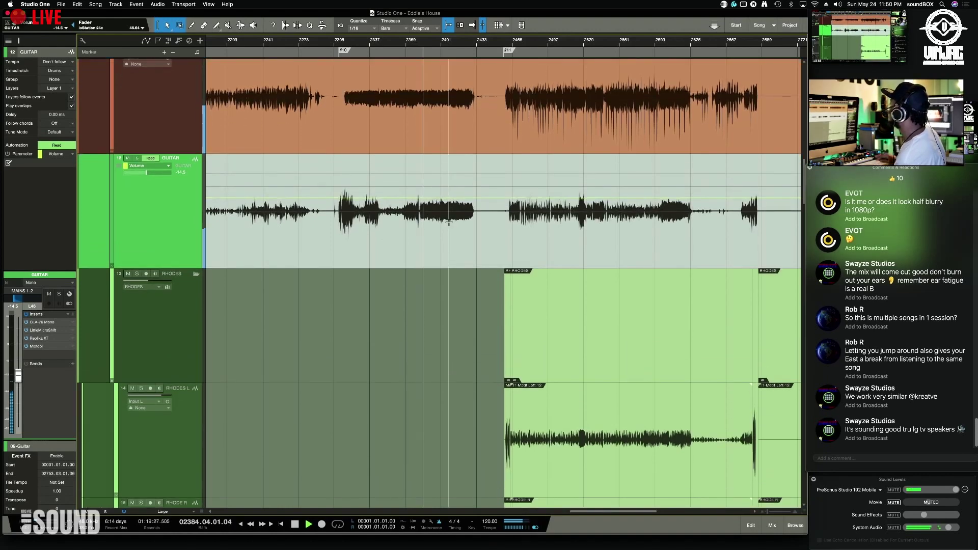
key(a)
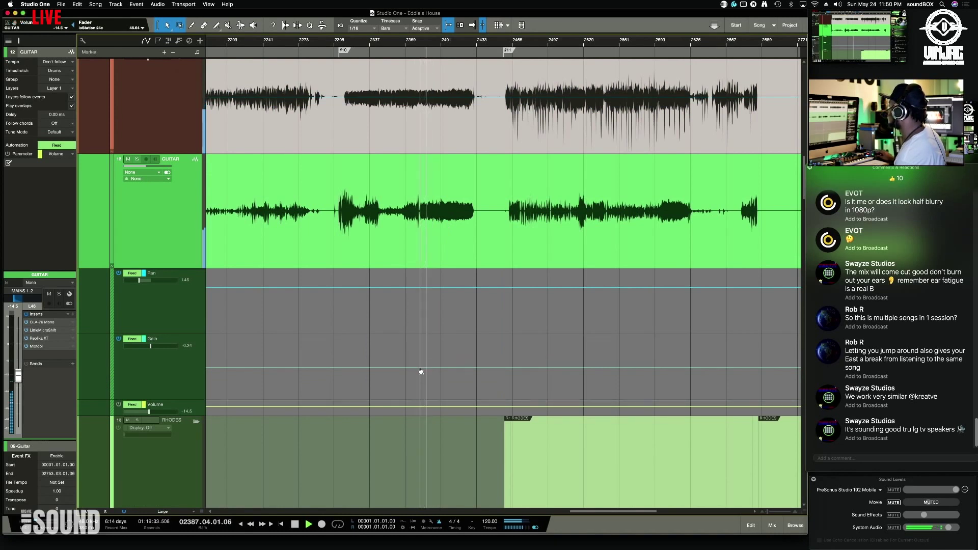
click(420, 370)
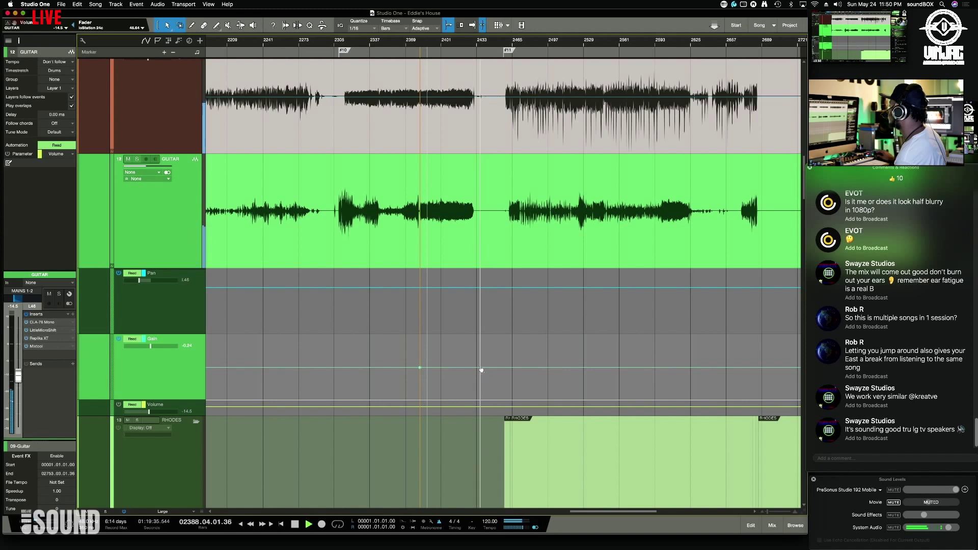
click(478, 368)
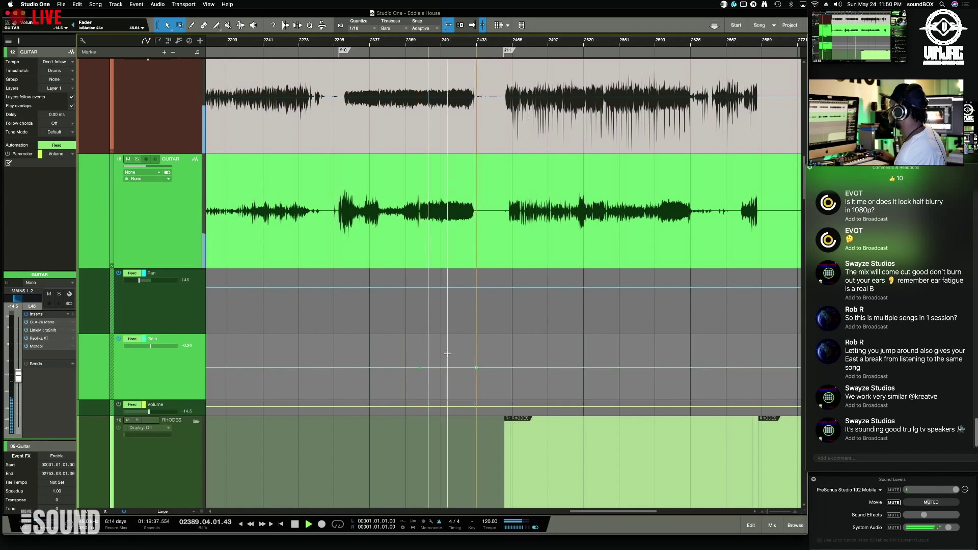
drag(447, 366, 446, 344)
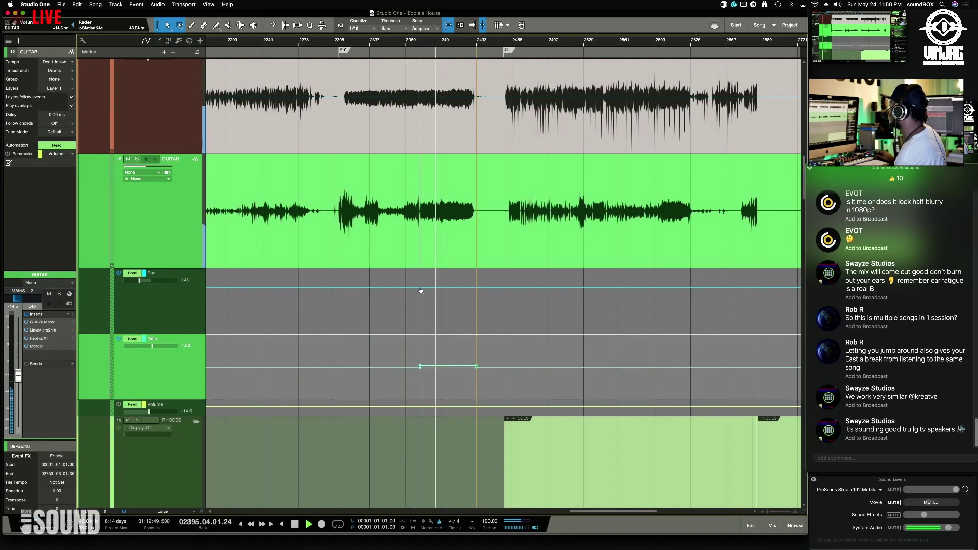
Step: Add pan automation points at about bars 2377 and 2429 on GUITAR and set the pan between them to L30
click(421, 291)
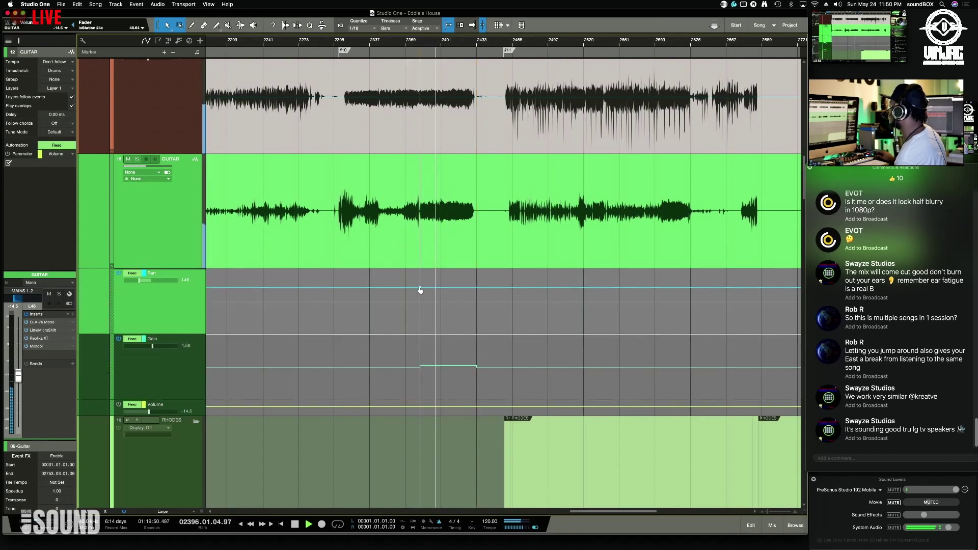
click(476, 292)
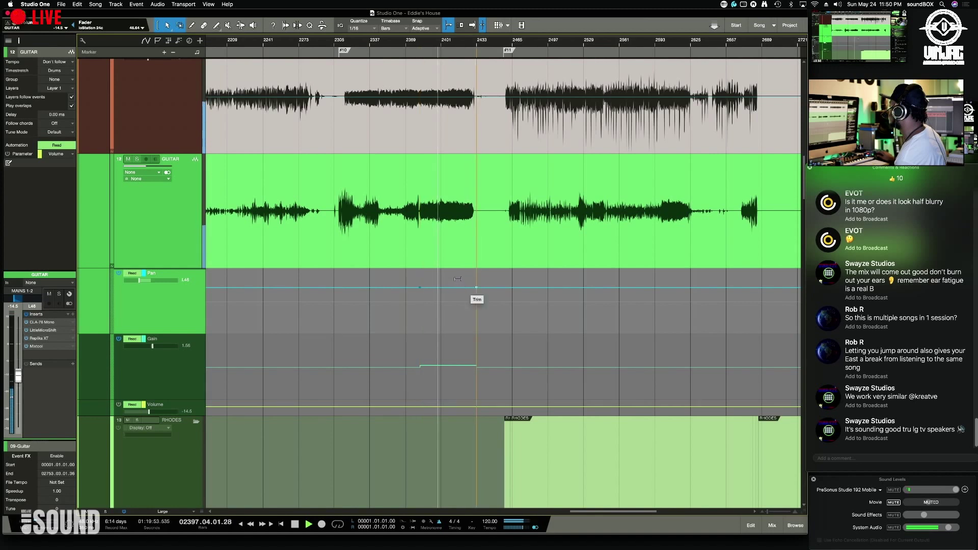
drag(457, 280, 458, 283)
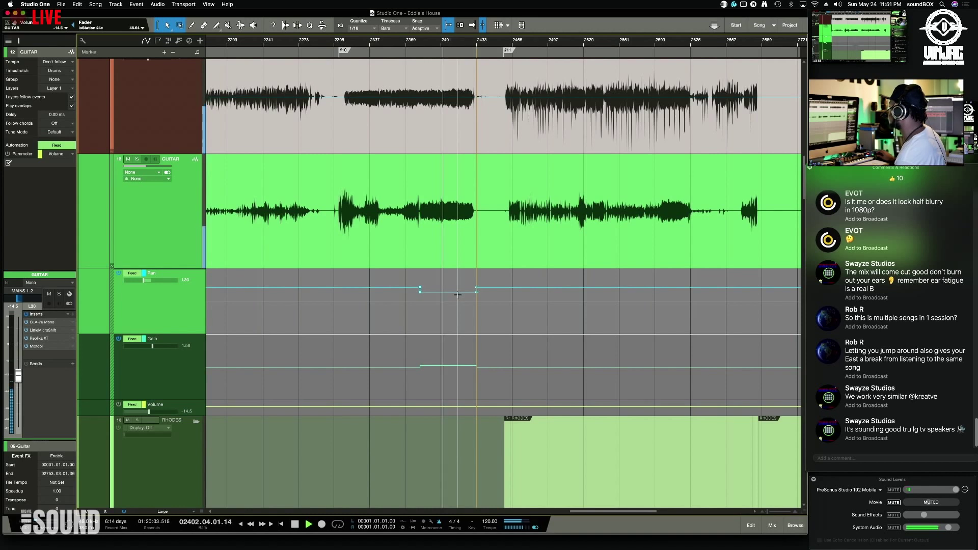
Step: Bring up the HORN L and HORN R channels in the mixer and slightly lower the HORN L fader
key(w)
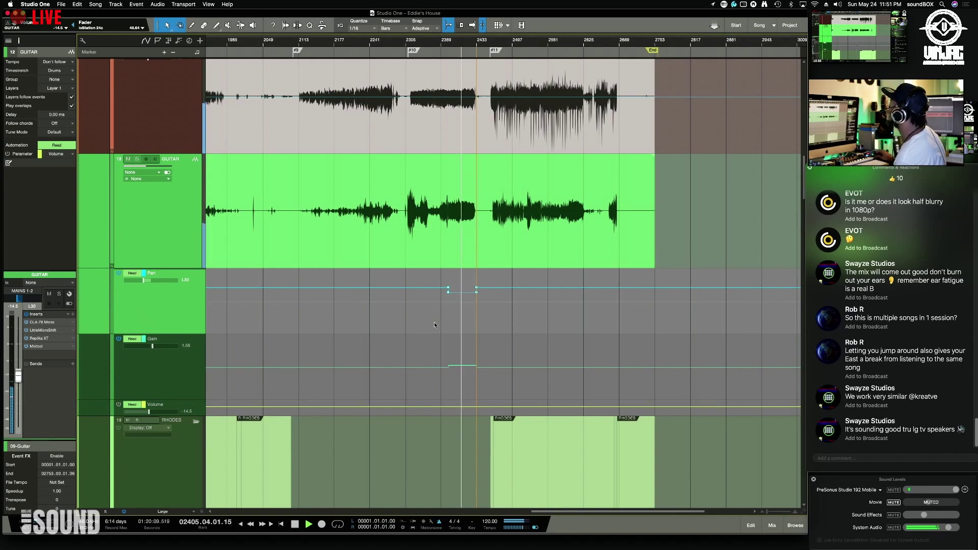
scroll(389, 414, down, 10)
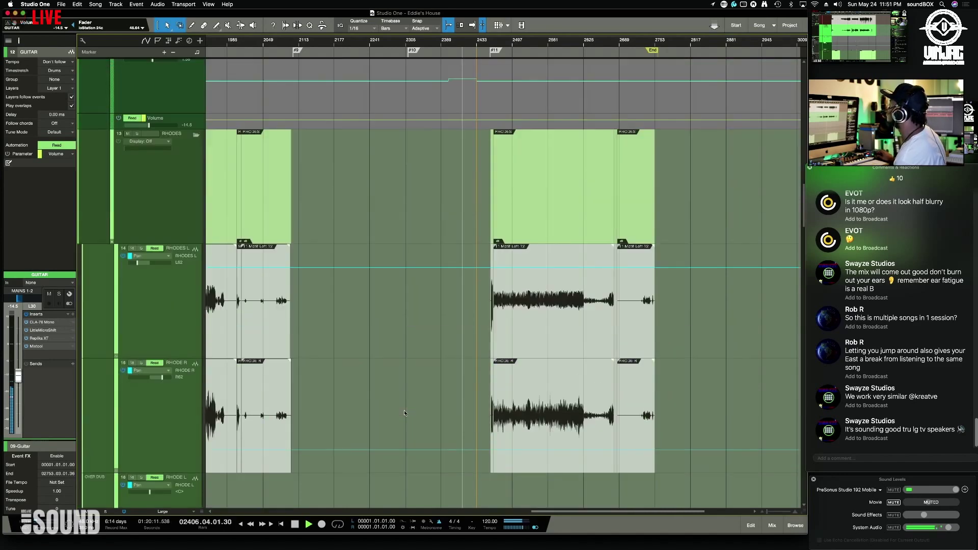
scroll(247, 425, down, 6)
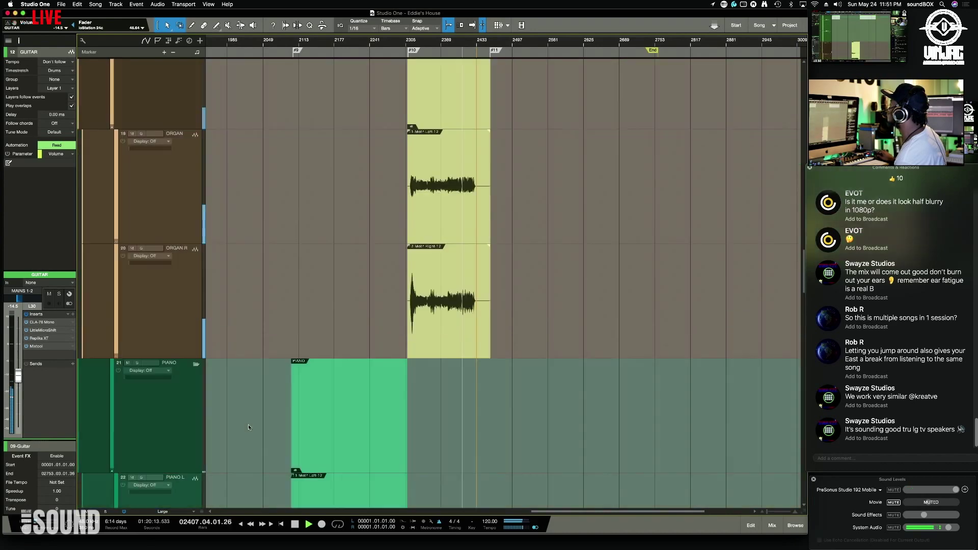
scroll(233, 320, down, 4)
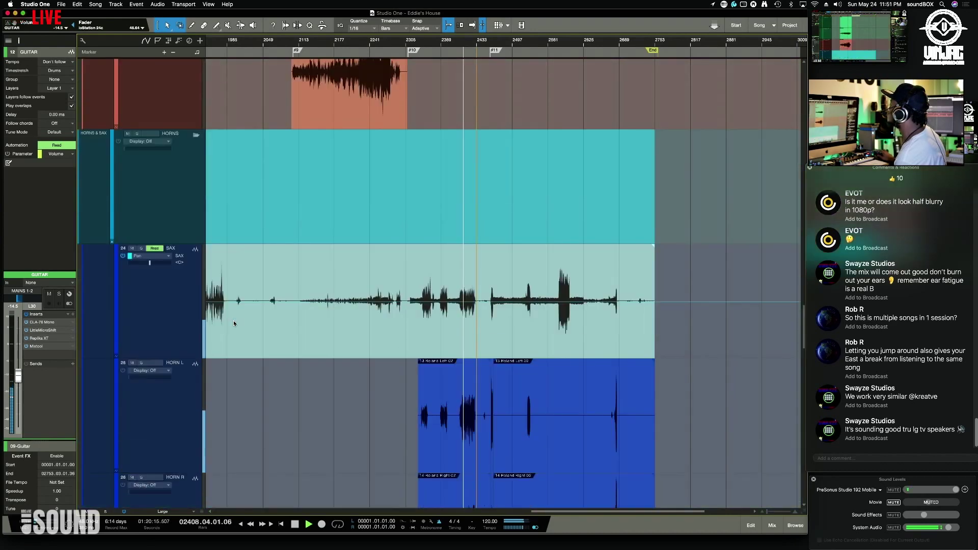
scroll(233, 320, up, 4)
scroll(234, 321, down, 4)
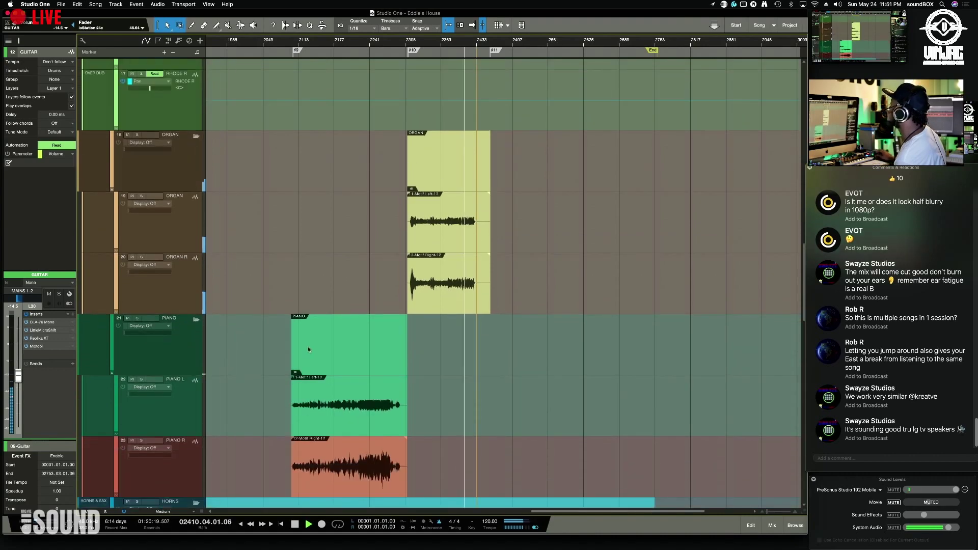
scroll(453, 336, down, 6)
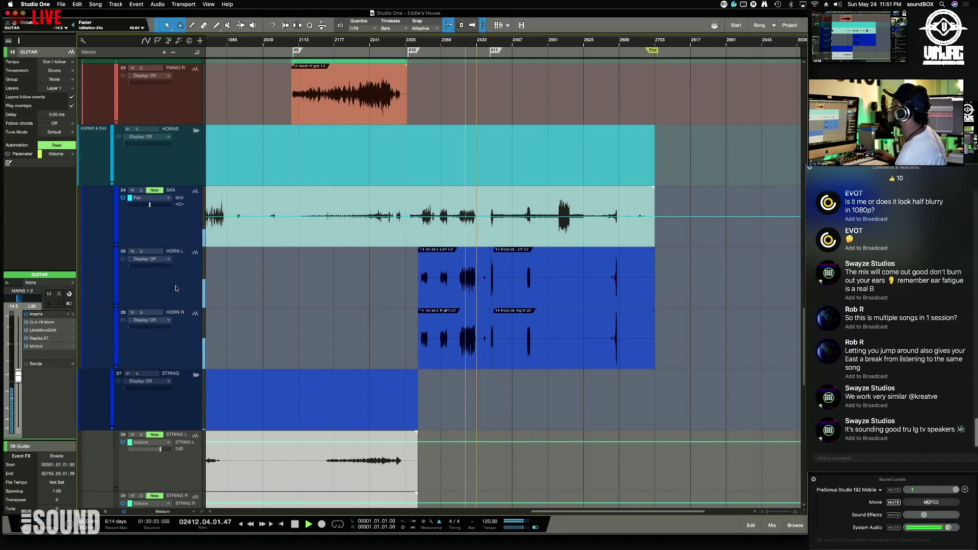
click(177, 300)
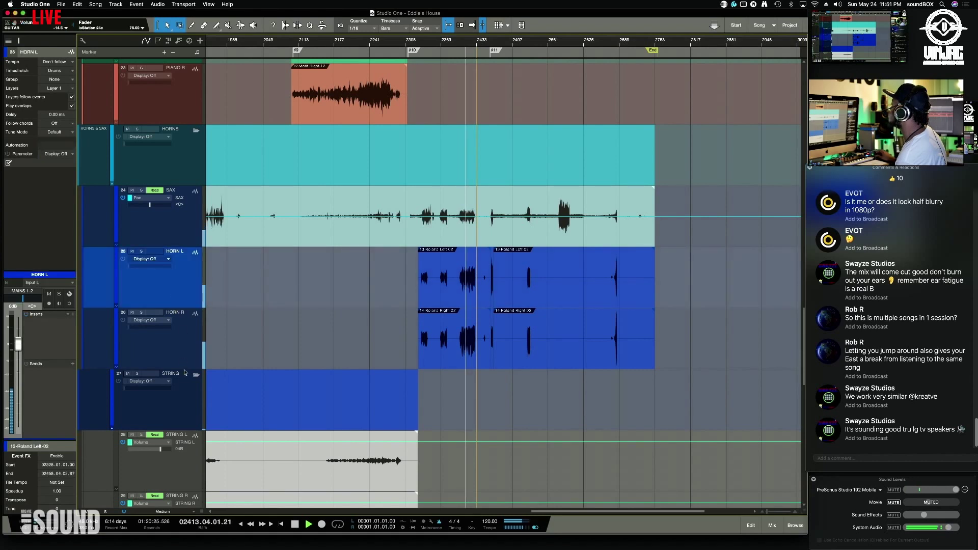
click(194, 344)
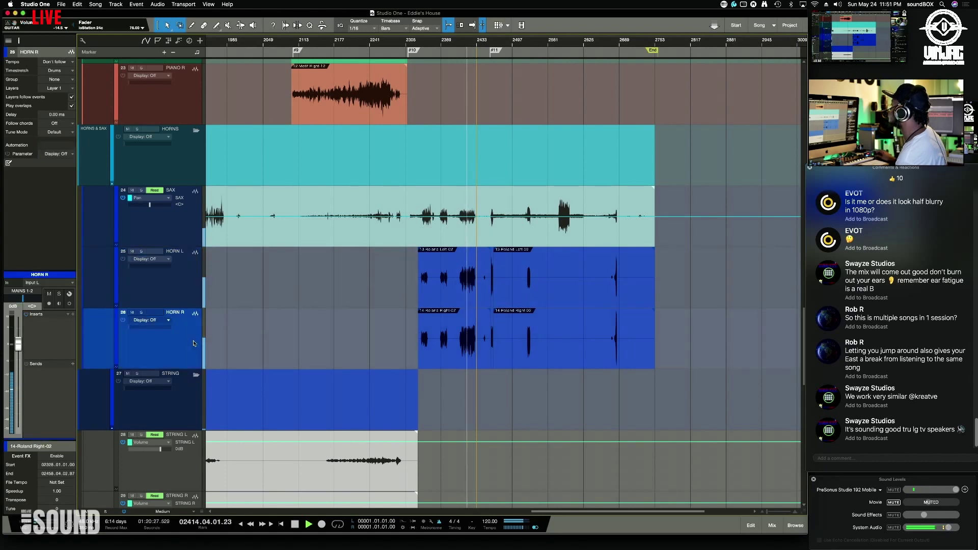
key(F3)
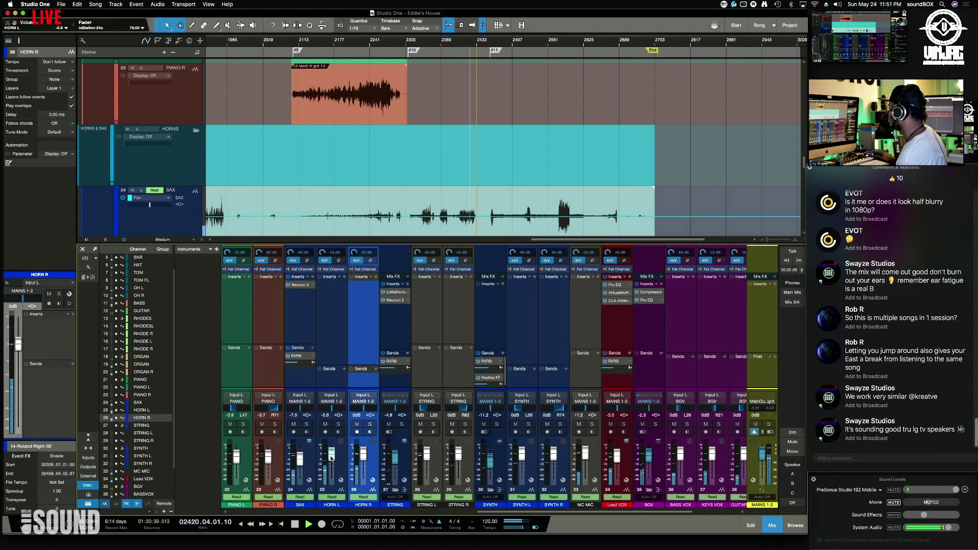
Step: Stop playback and add a bus channel for the HORNS folder track that contains SAX, HORN L and HORN R
key(space)
click(183, 170)
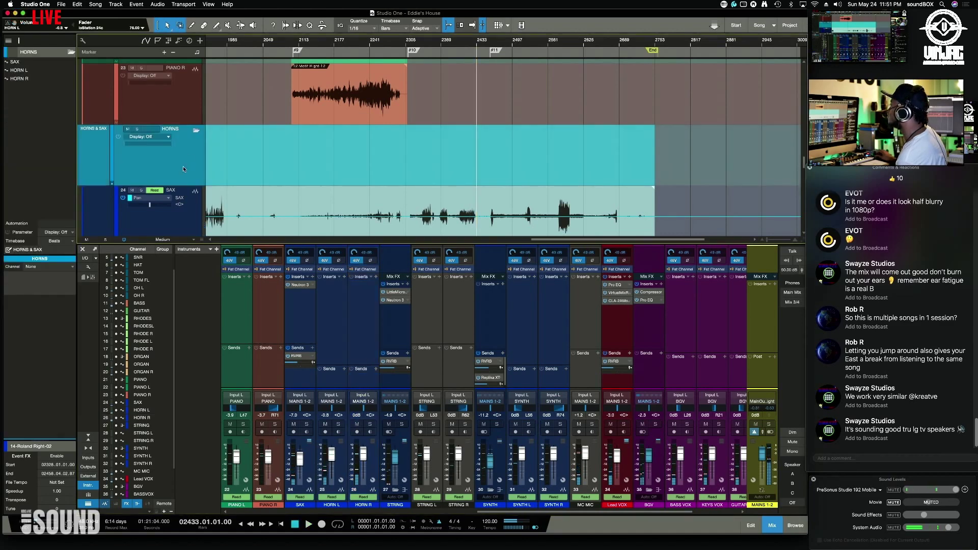
scroll(168, 140, down, 3)
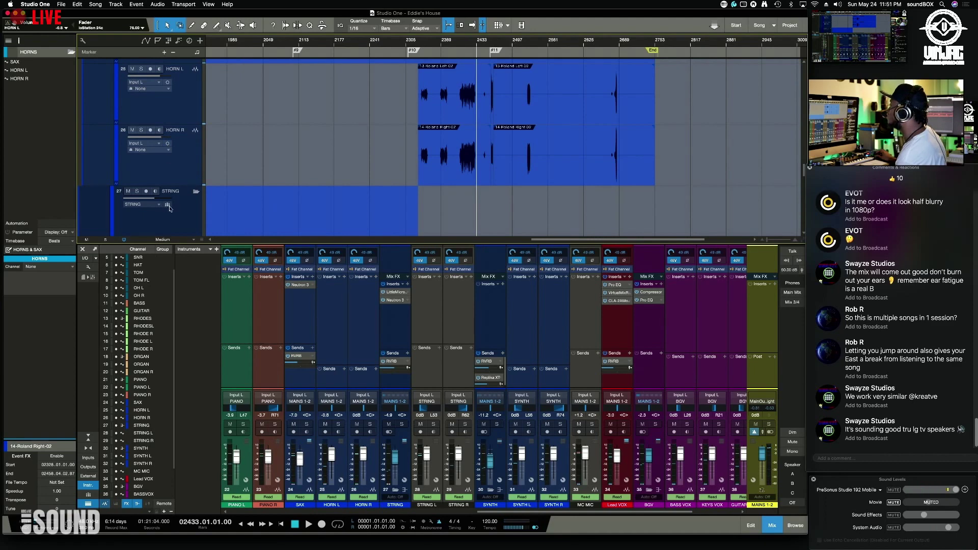
scroll(191, 212, up, 3)
scroll(190, 213, down, 4)
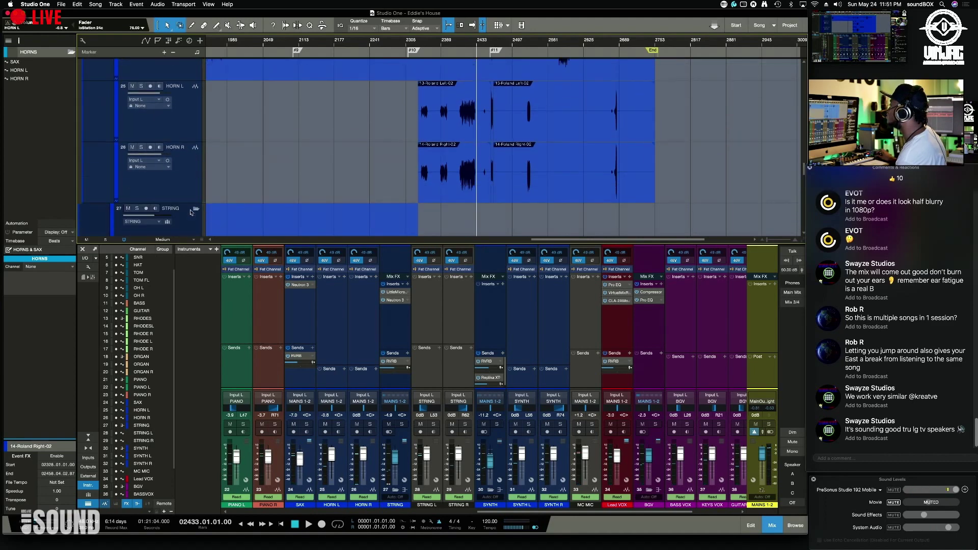
scroll(189, 210, up, 3)
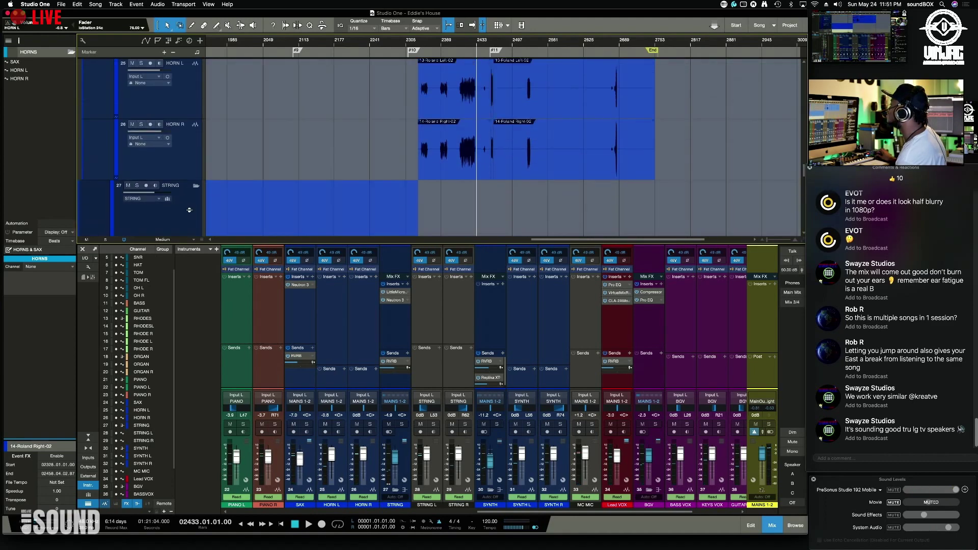
scroll(193, 206, up, 3)
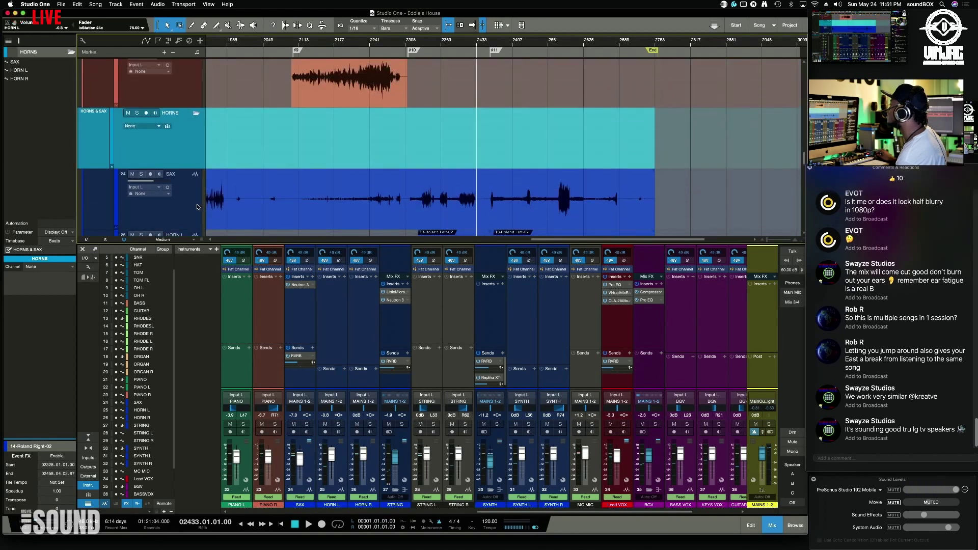
scroll(197, 207, down, 3)
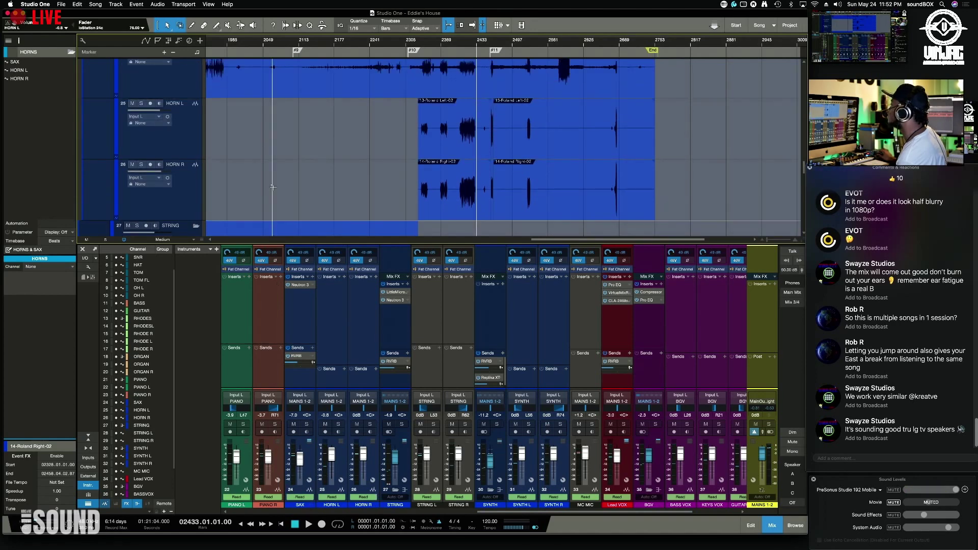
scroll(274, 207, up, 3)
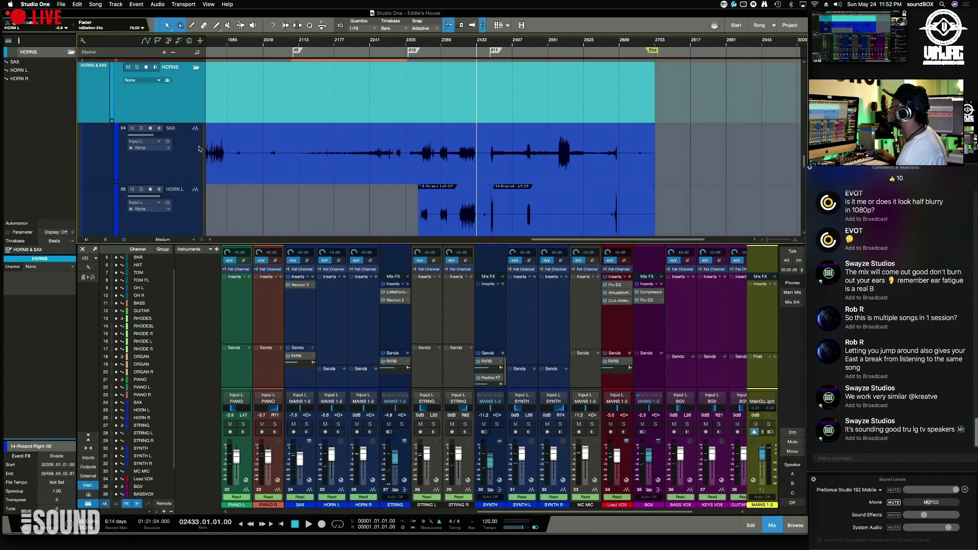
scroll(199, 146, up, 1)
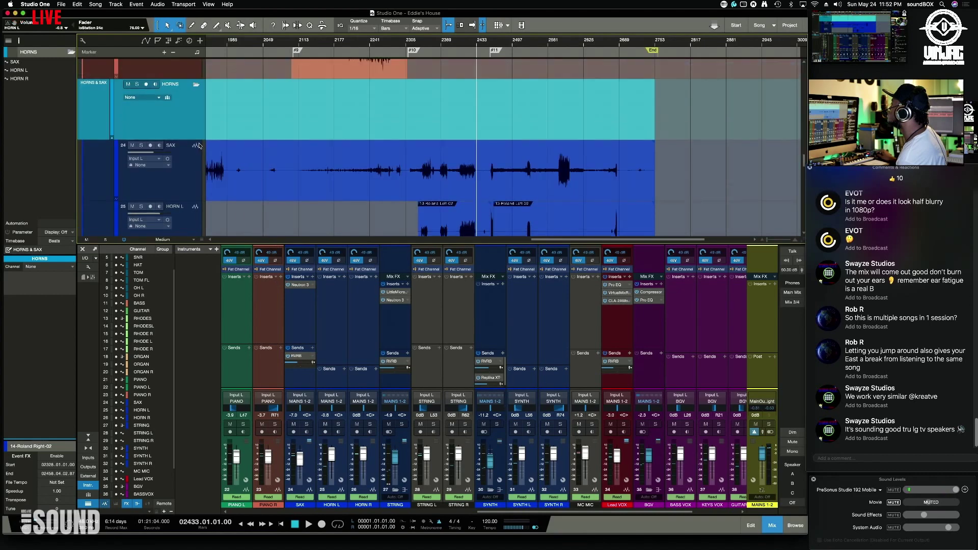
click(147, 97)
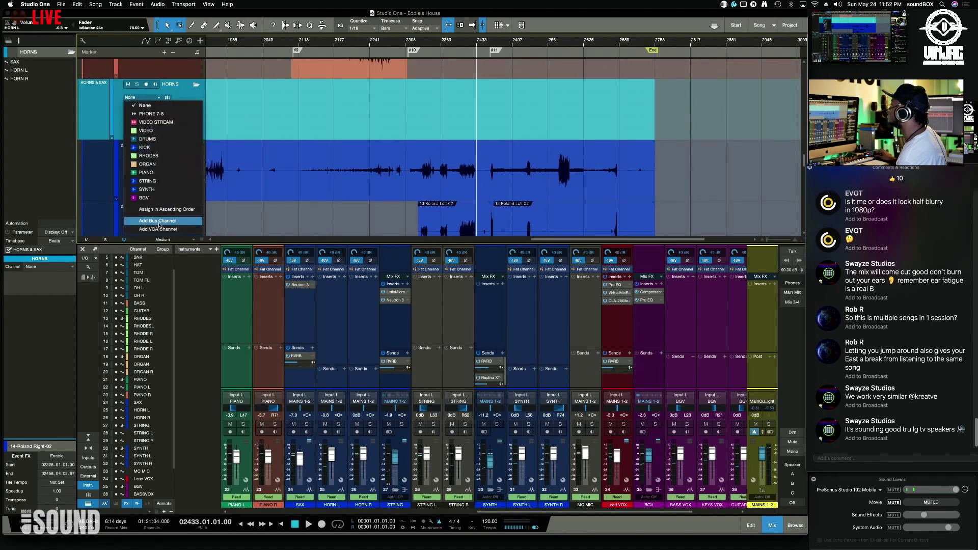
click(158, 225)
Step: Play from about bar 2413 and lower the HORN L and HORN R faders together, bringing HORN R to -8.8 dB
key(space)
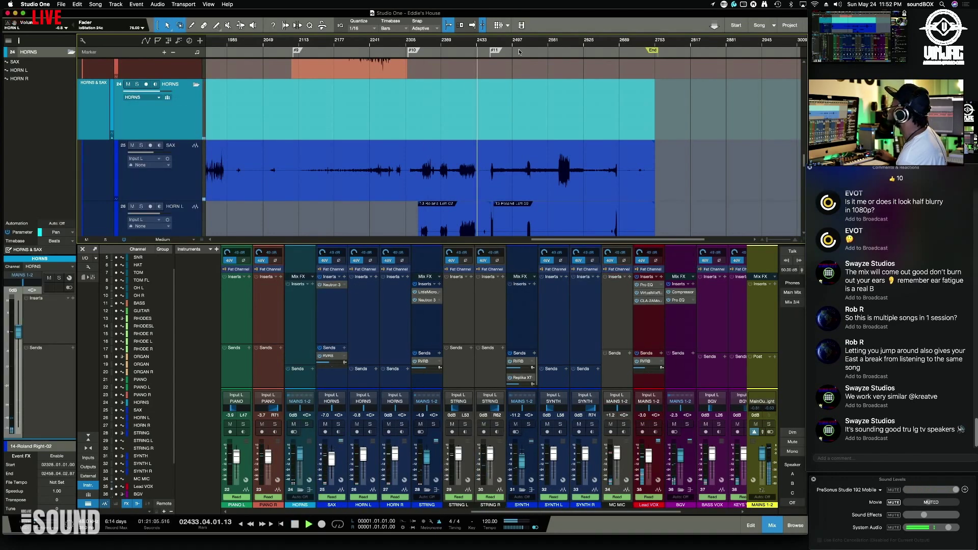
click(491, 45)
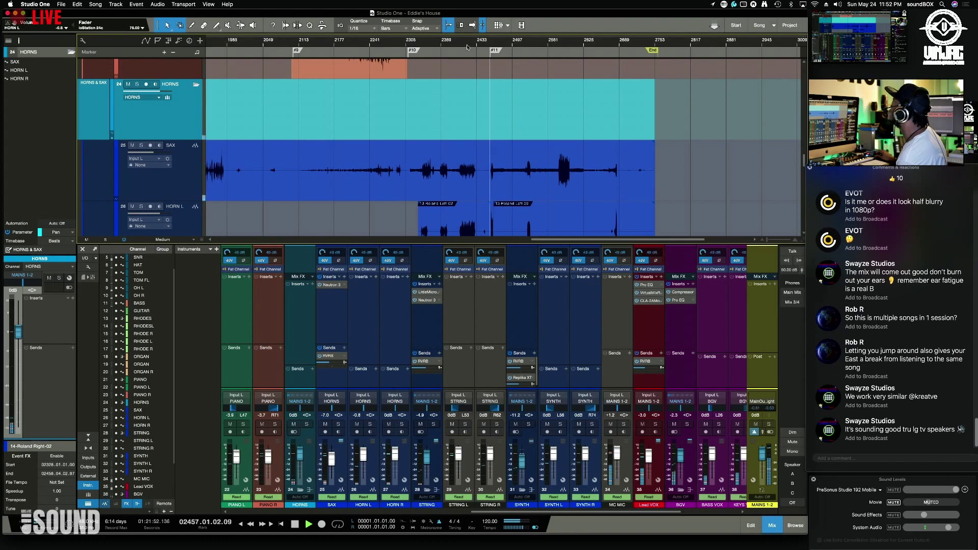
click(465, 47)
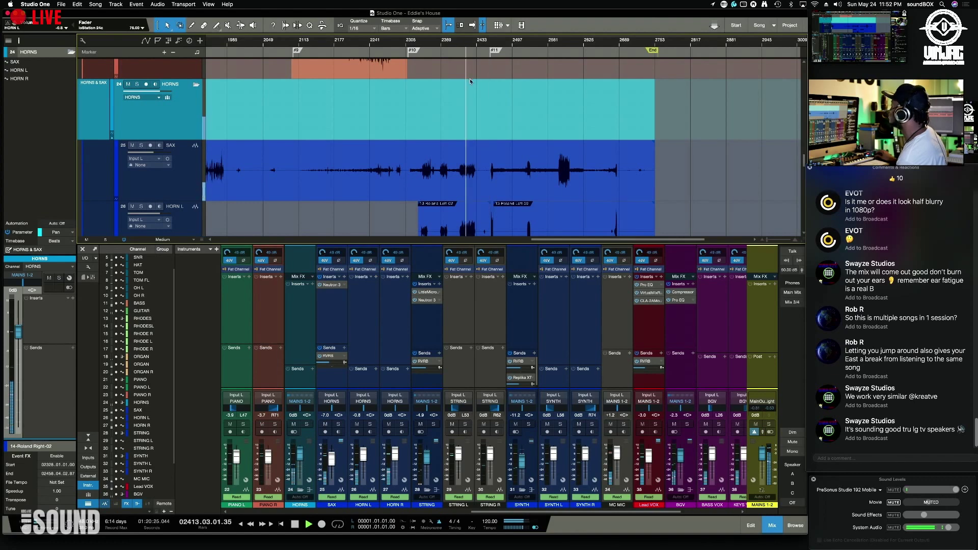
key(F3)
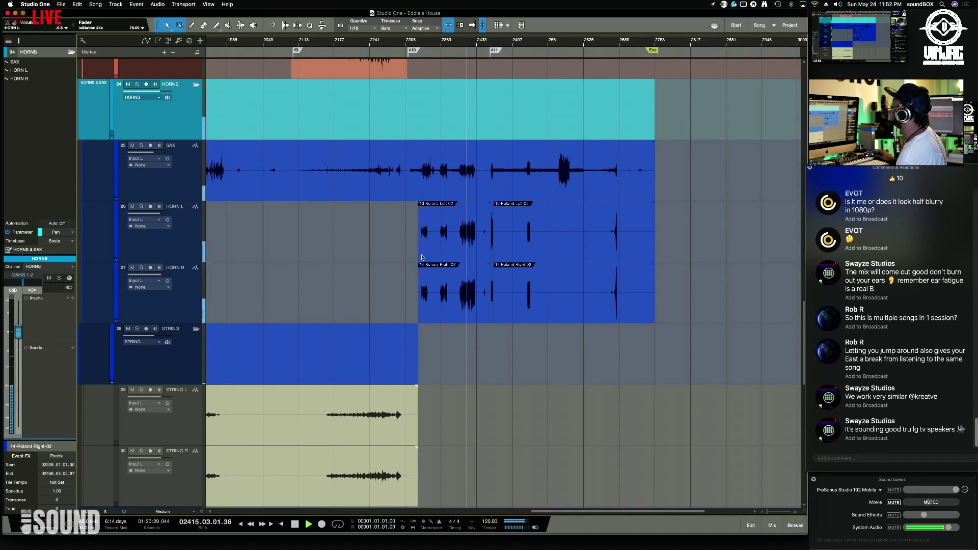
click(179, 255)
shift+click(183, 292)
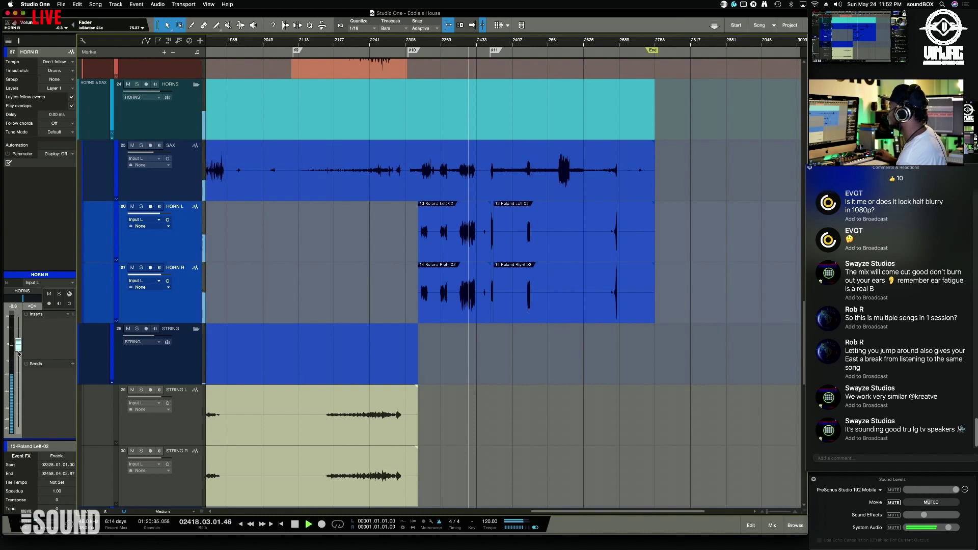
drag(19, 359, 19, 362)
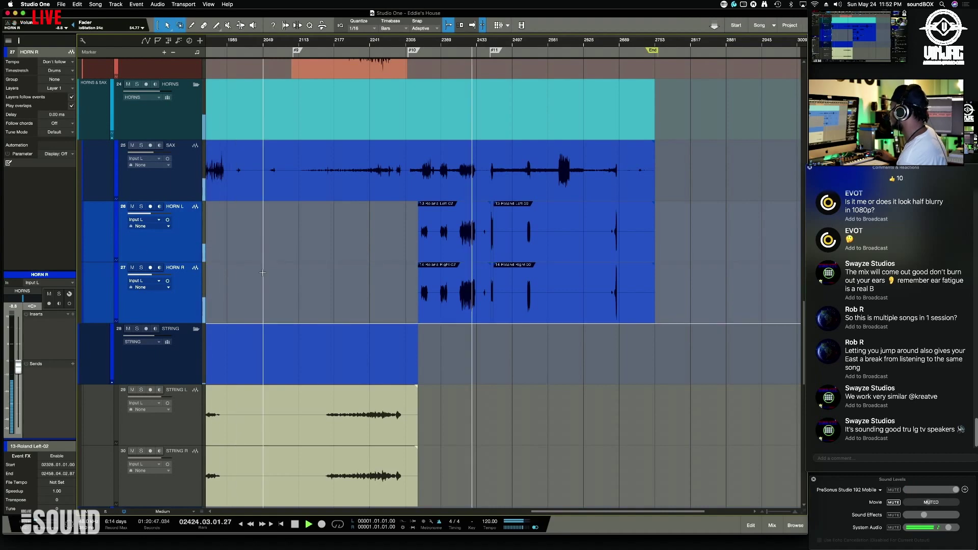
key(F3)
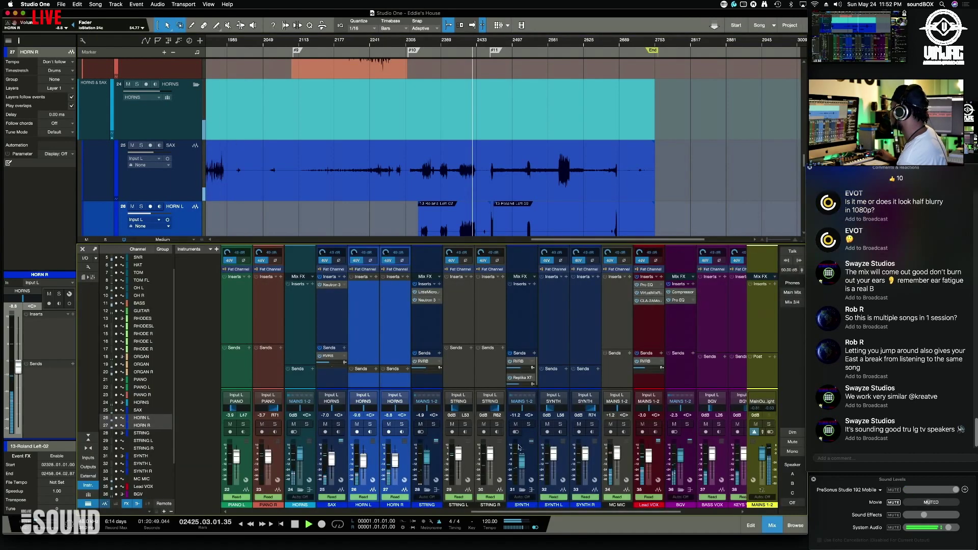
Step: Play the horn passages from about bars 2404, 2367 and 2334 to check the horns' level in the mix
scroll(446, 204, down, 4)
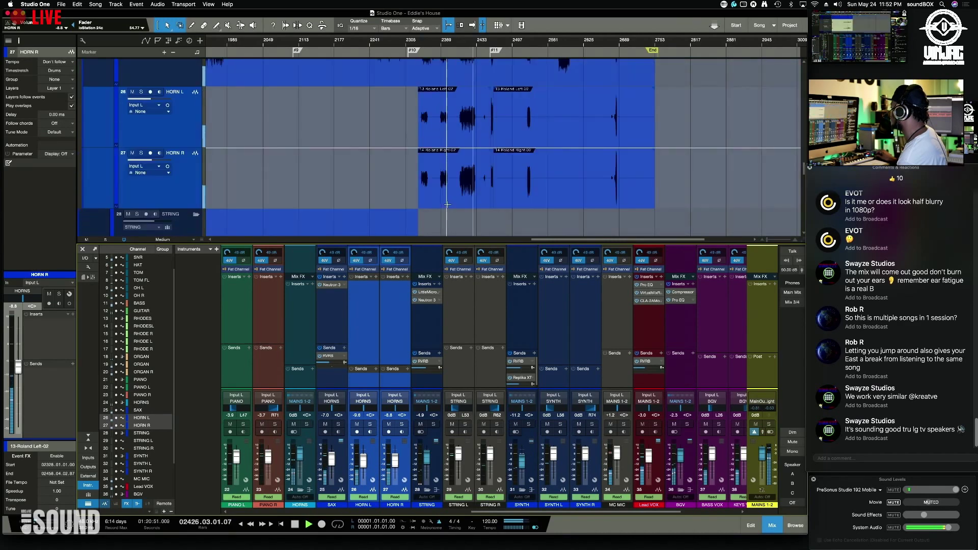
scroll(451, 122, down, 2)
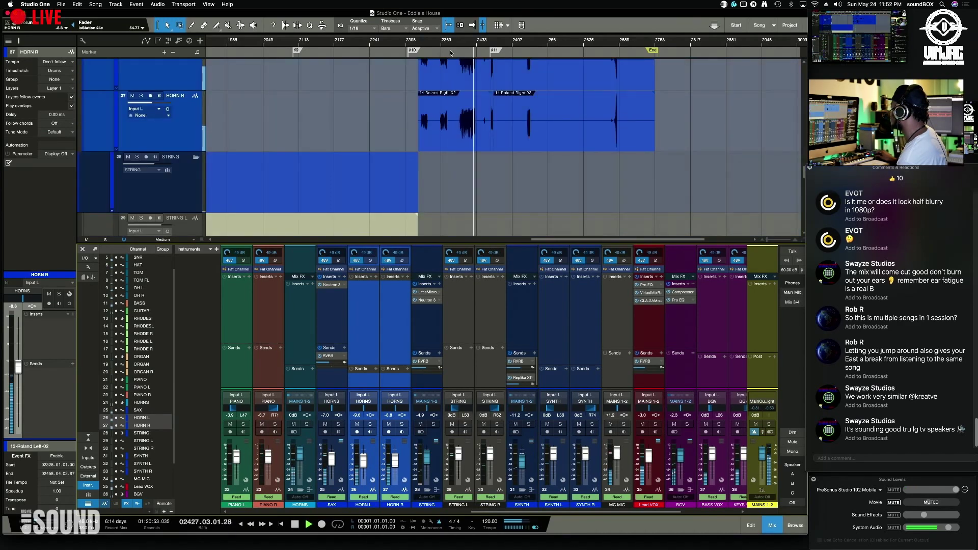
click(460, 44)
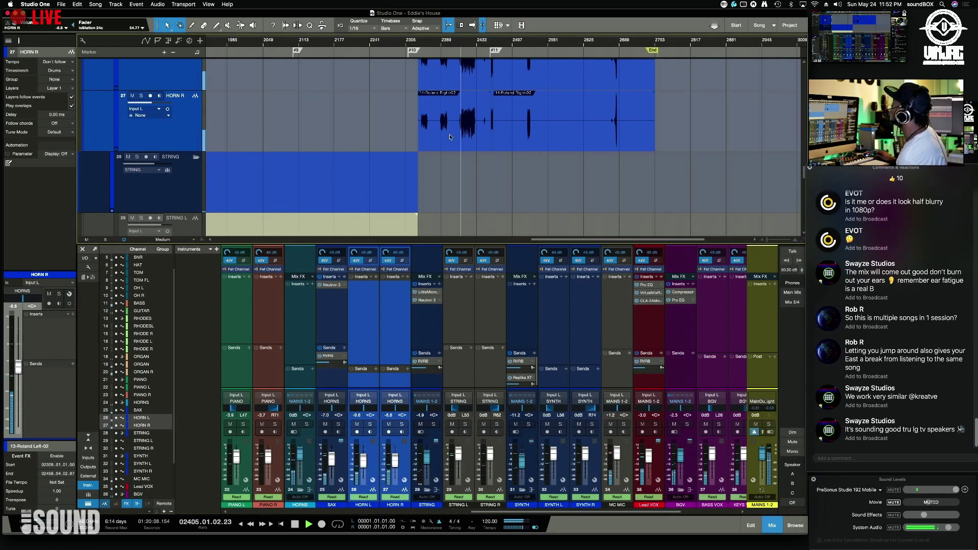
key(e)
key(e)
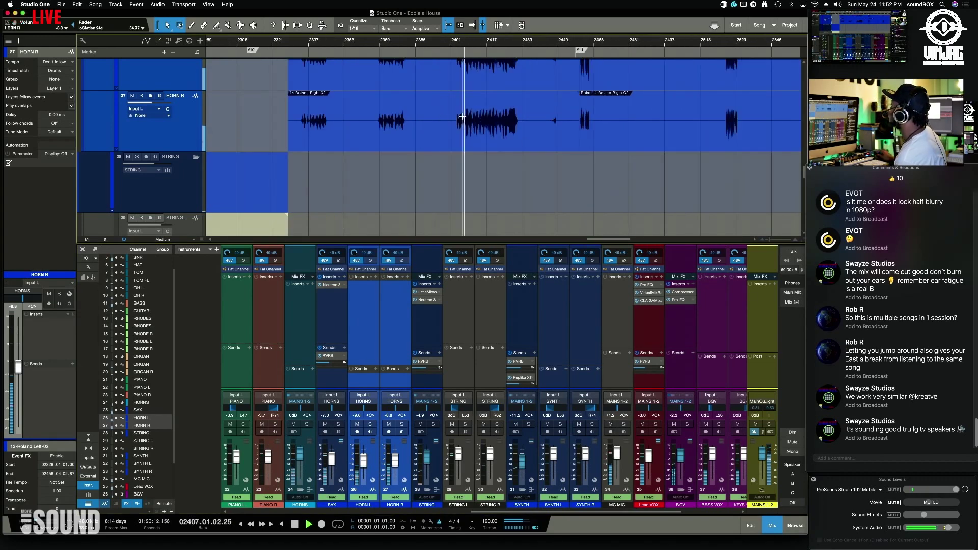
scroll(458, 106, up, 3)
key(F3)
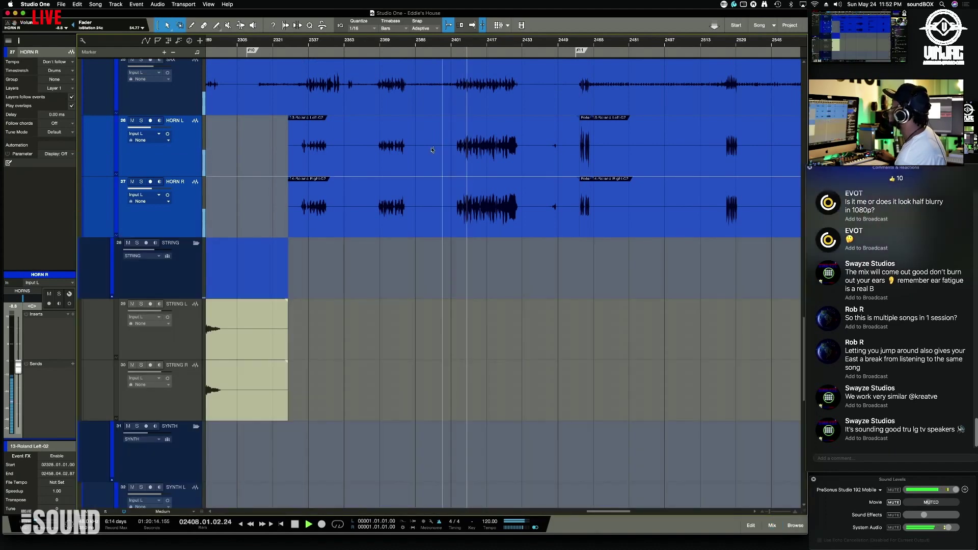
click(379, 89)
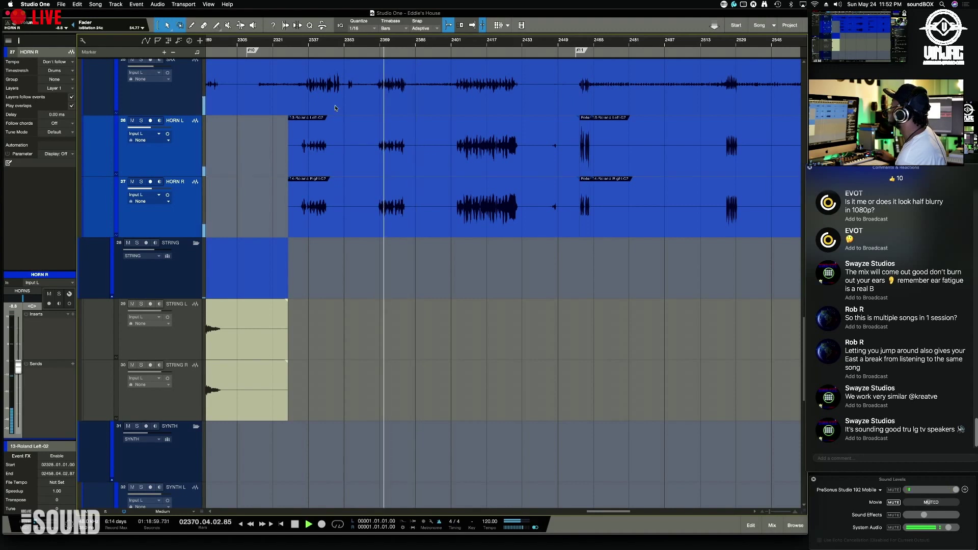
click(305, 45)
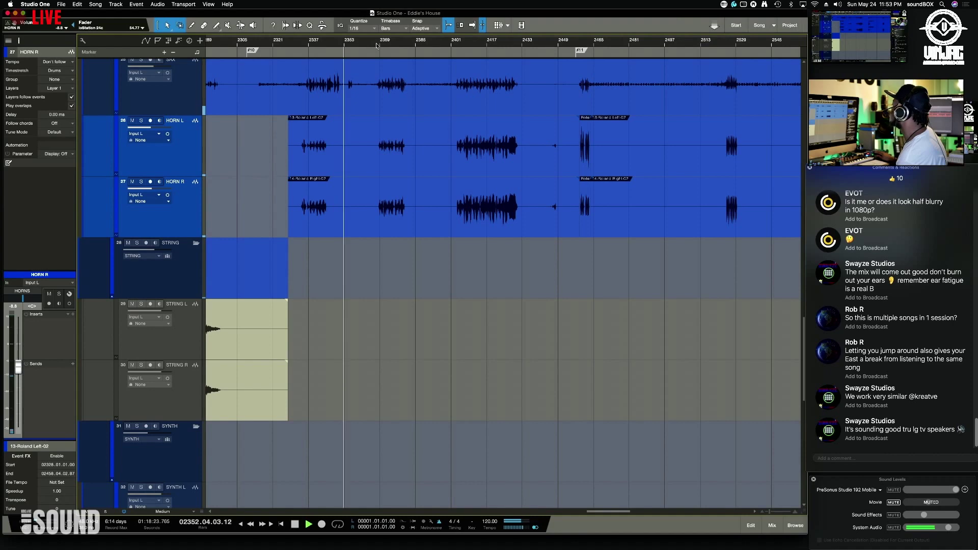
Step: Play from about bar 2326 and adjust the event volume of both organ audio events together
scroll(389, 203, up, 5)
scroll(391, 202, up, 7)
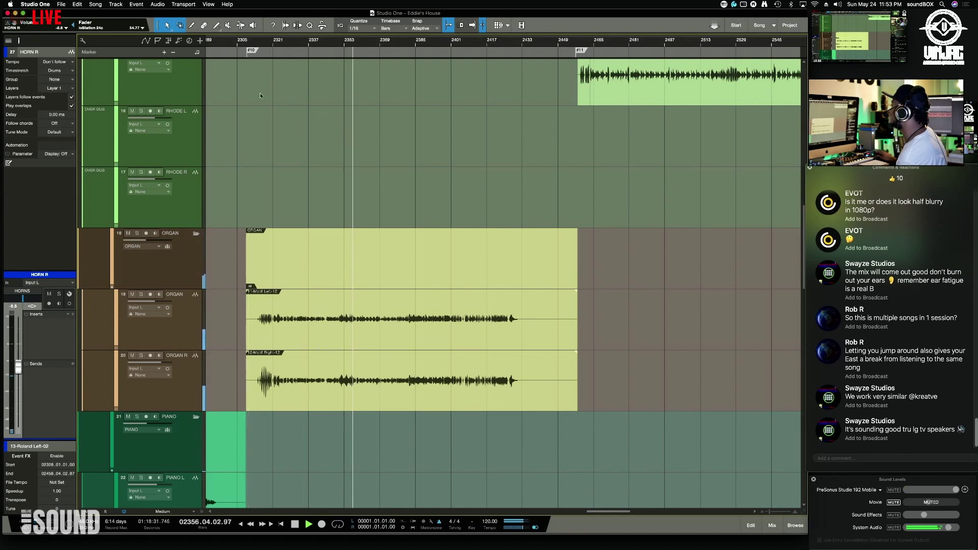
click(285, 44)
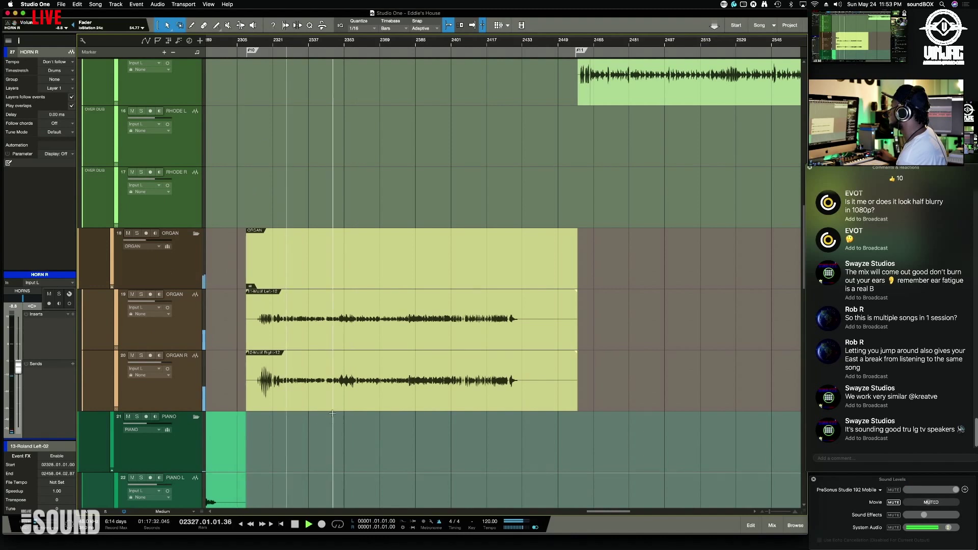
drag(586, 405, 530, 334)
drag(412, 291, 412, 293)
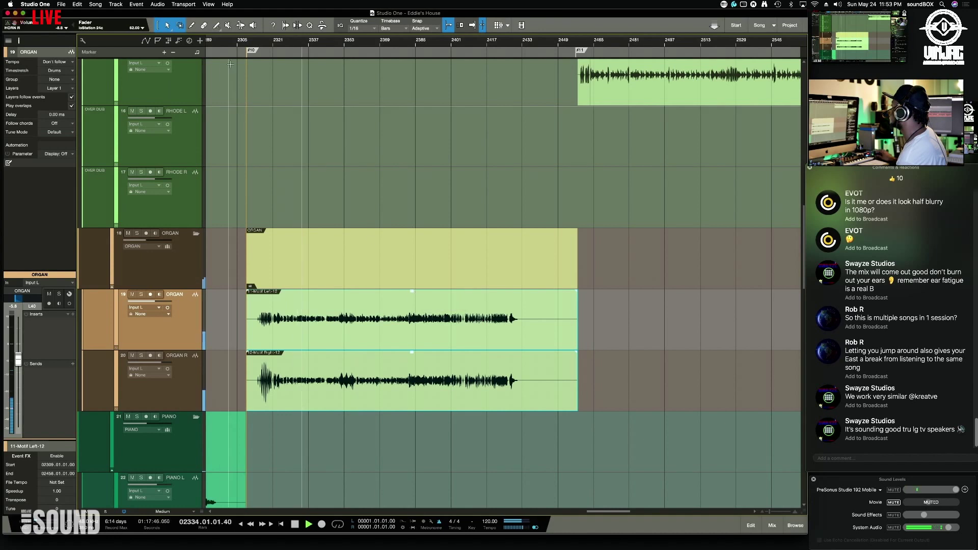
Step: Play the organ part from just after marker #10 and examine its left and right waveforms up close
click(252, 46)
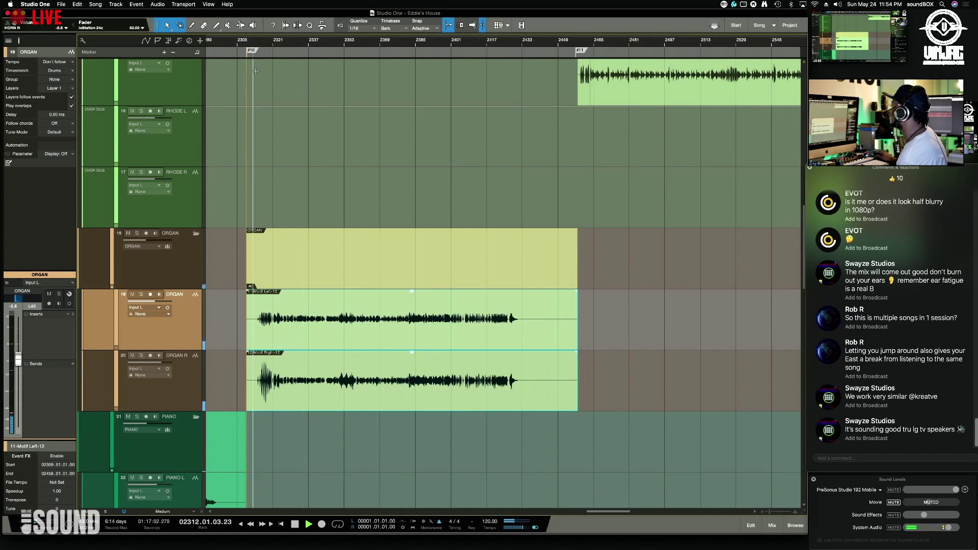
key(e)
key(e)
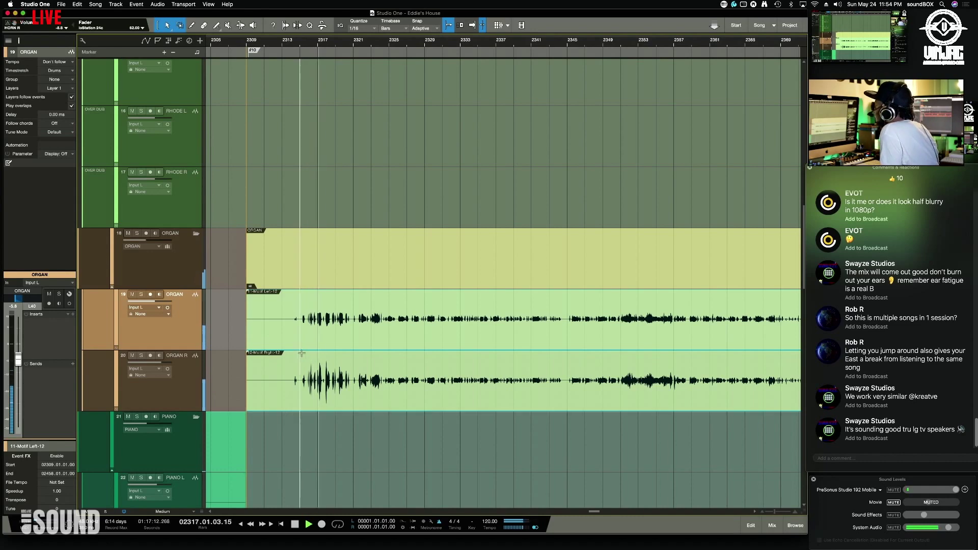
scroll(302, 353, right, 5)
scroll(302, 353, left, 3)
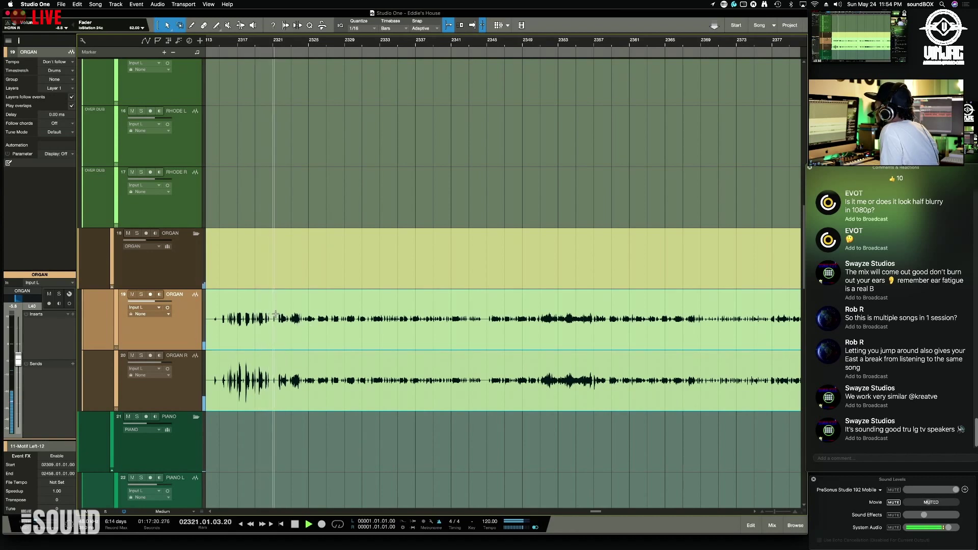
scroll(299, 332, right, 5)
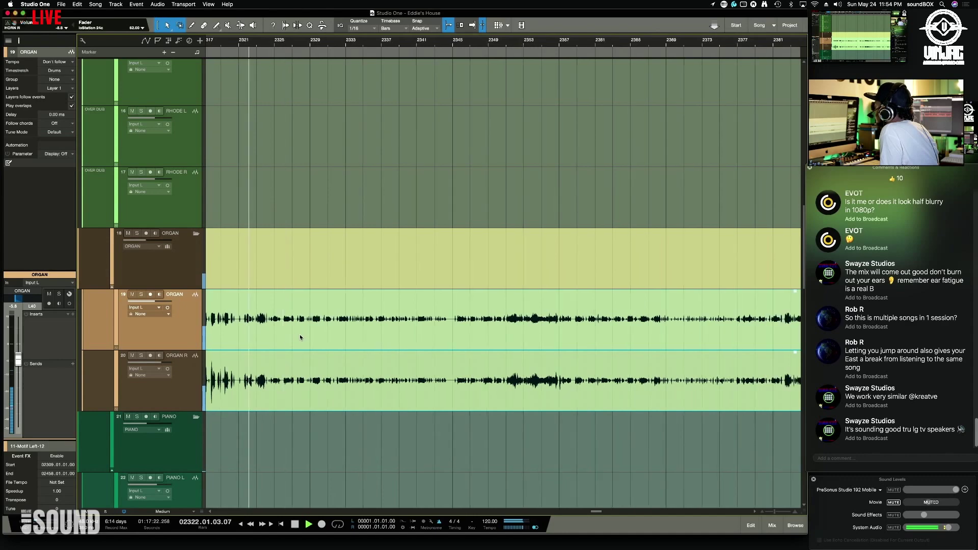
scroll(300, 337, right, 10)
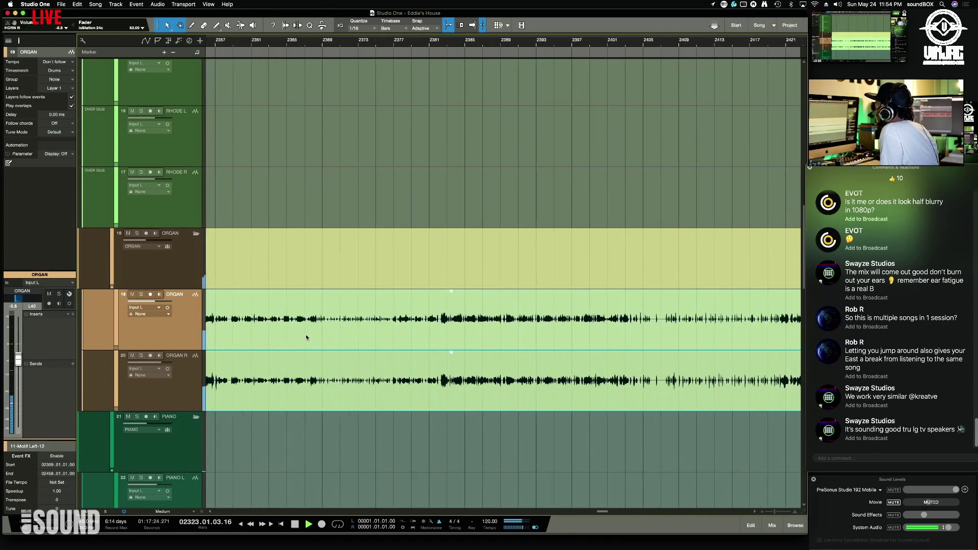
key(w)
key(w)
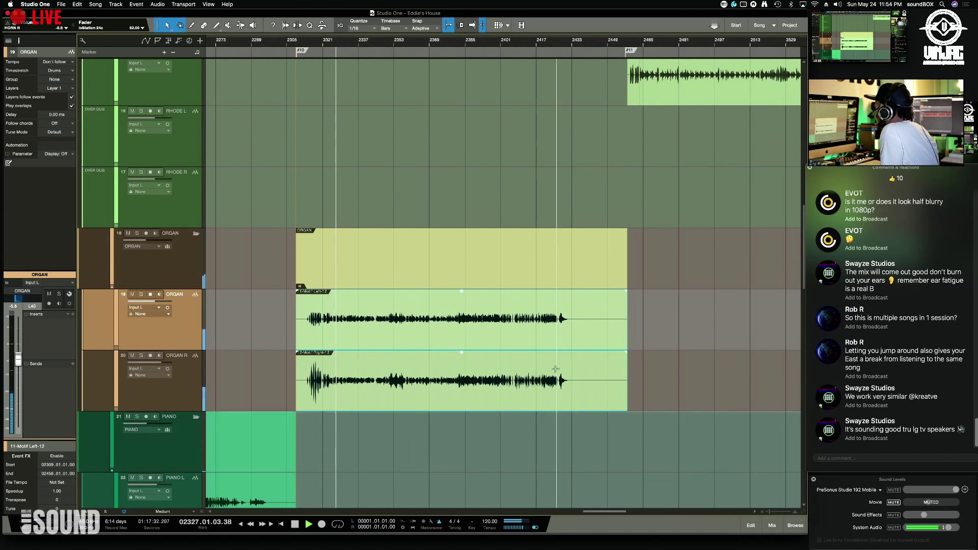
Step: Look over the piano, horn, string, synth and vocal tracks along the whole song timeline while the mix plays
scroll(654, 397, down, 5)
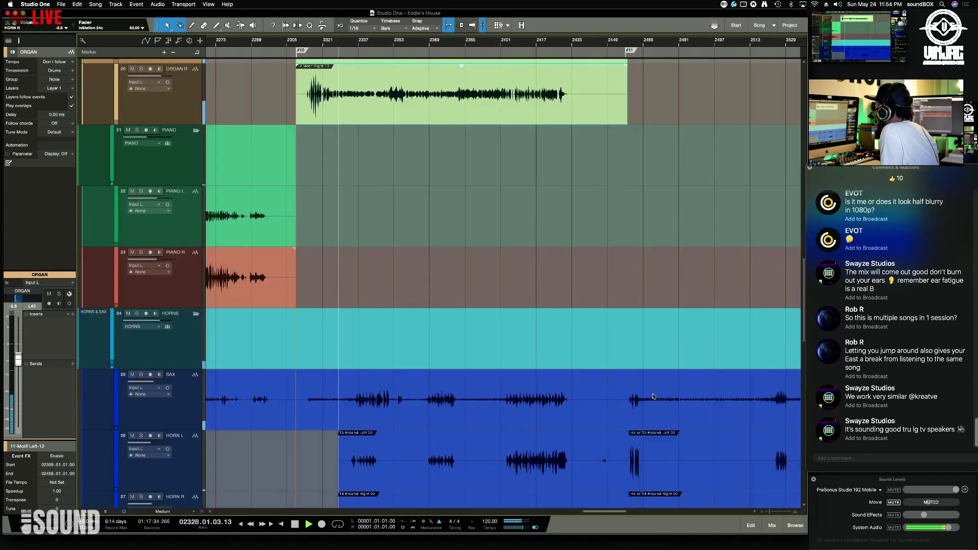
scroll(654, 396, down, 2)
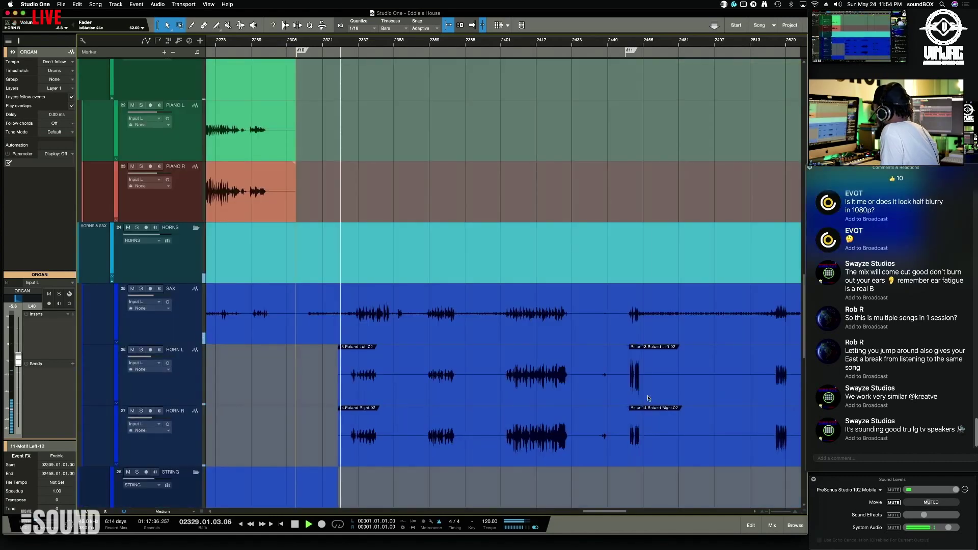
key(w)
key(w)
key(shift+w)
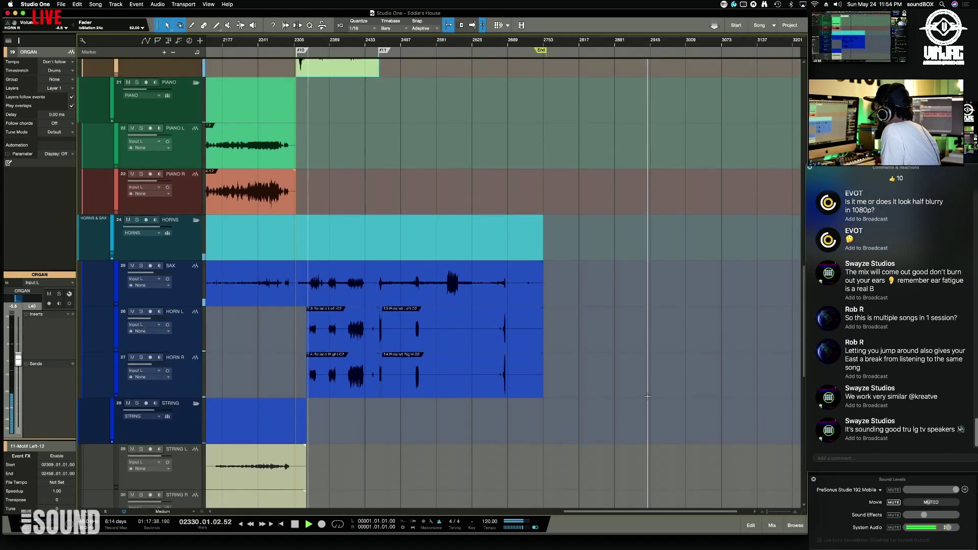
key(shift+w)
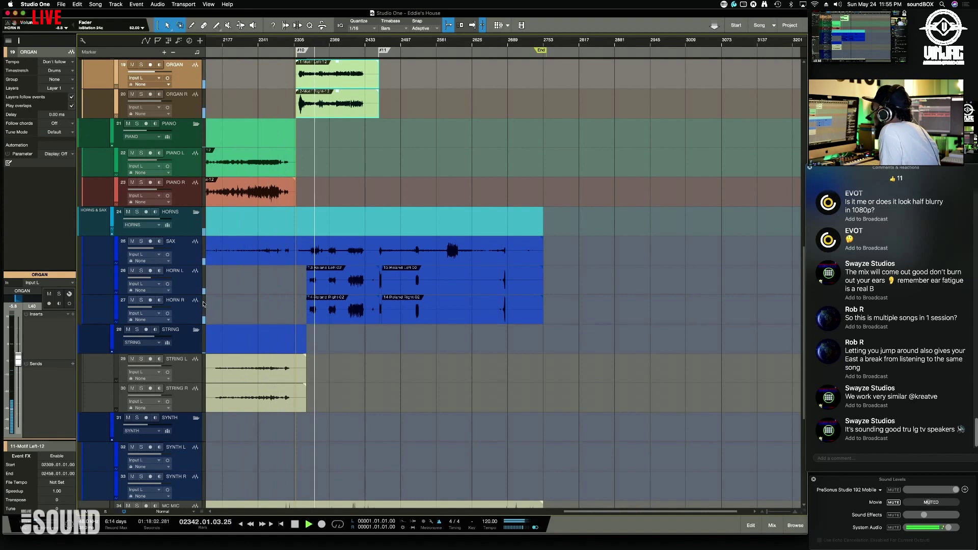
scroll(284, 314, down, 5)
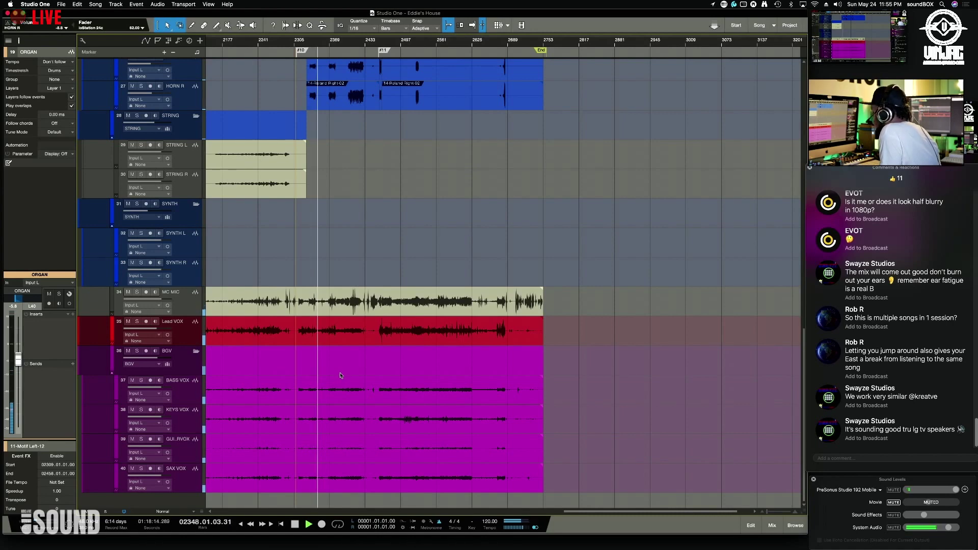
scroll(341, 375, left, 15)
scroll(340, 374, left, 15)
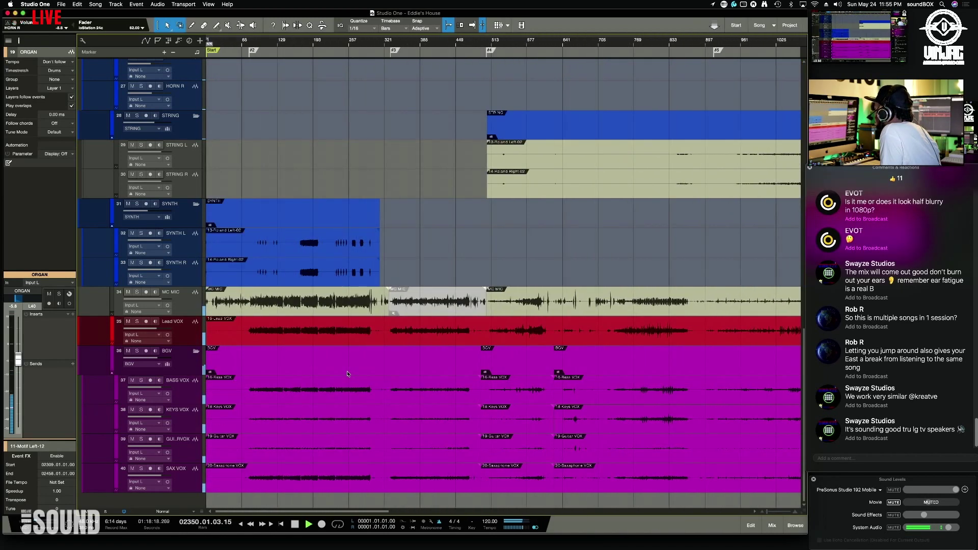
scroll(347, 374, right, 20)
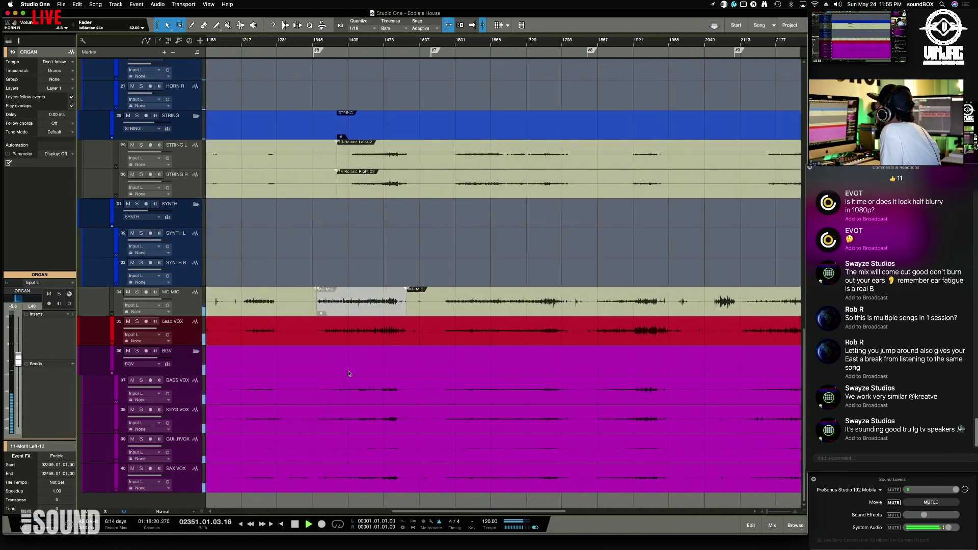
scroll(349, 374, right, 3)
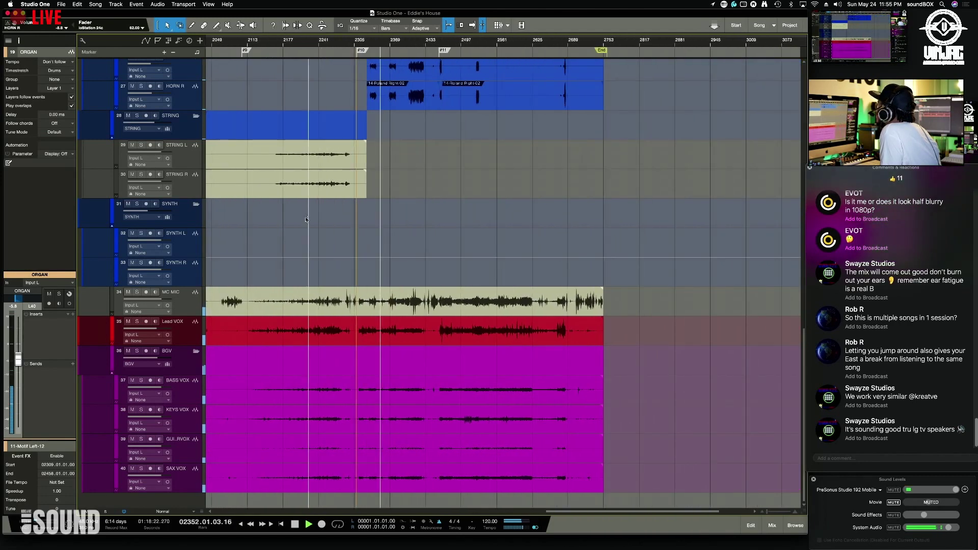
Step: Restart playback from about bar 2320, just after marker #10, and examine the MC MIC and Lead VOX waveforms up close
key(space)
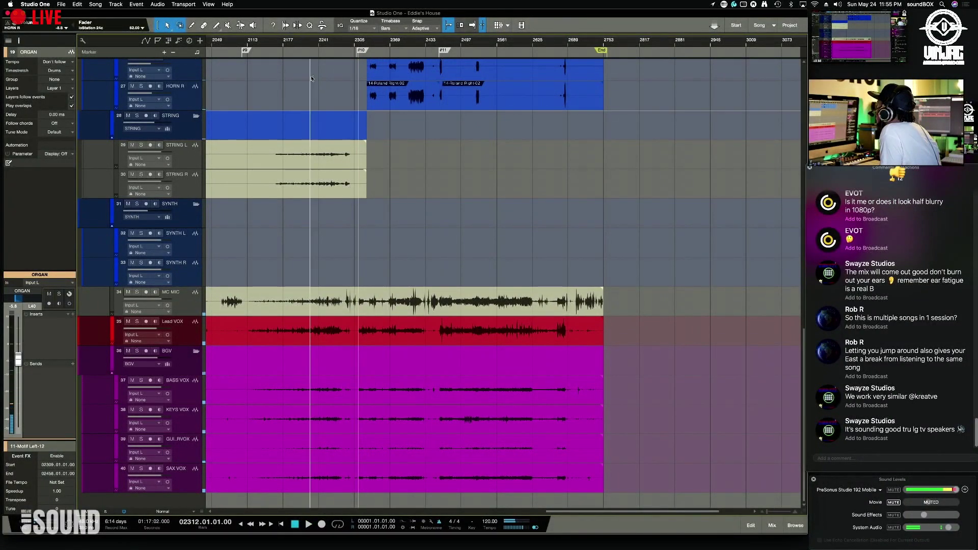
click(362, 46)
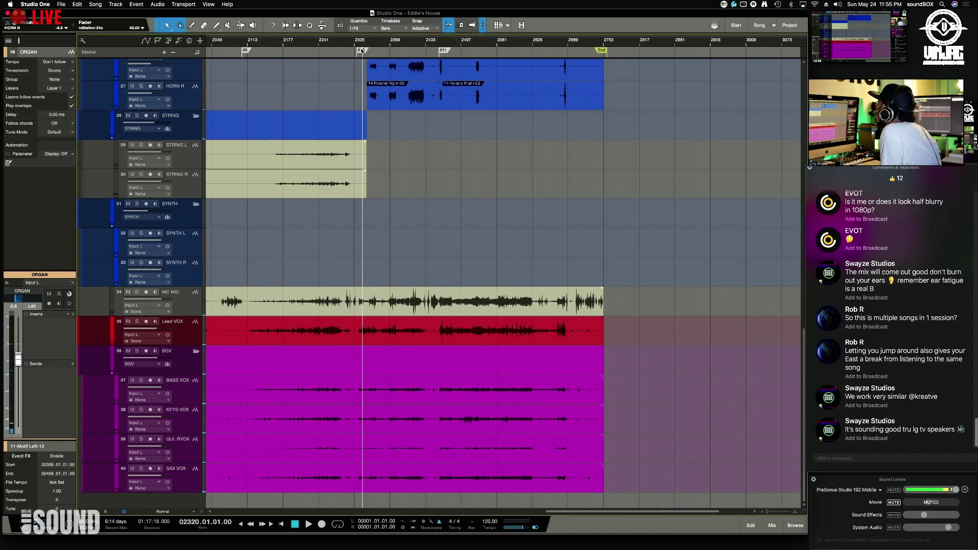
key(space)
key(e)
key(e)
key(e)
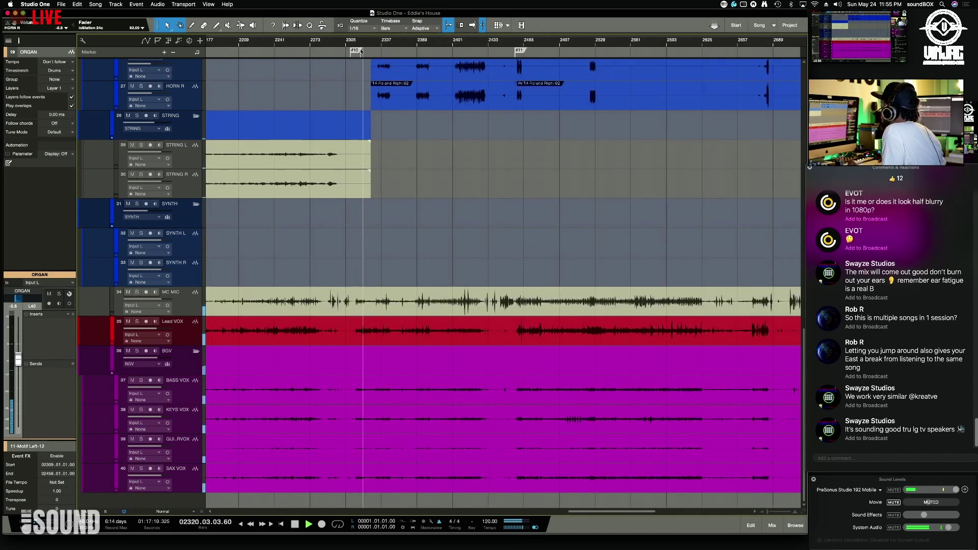
key(shift+e)
key(shift+e)
key(shift+e)
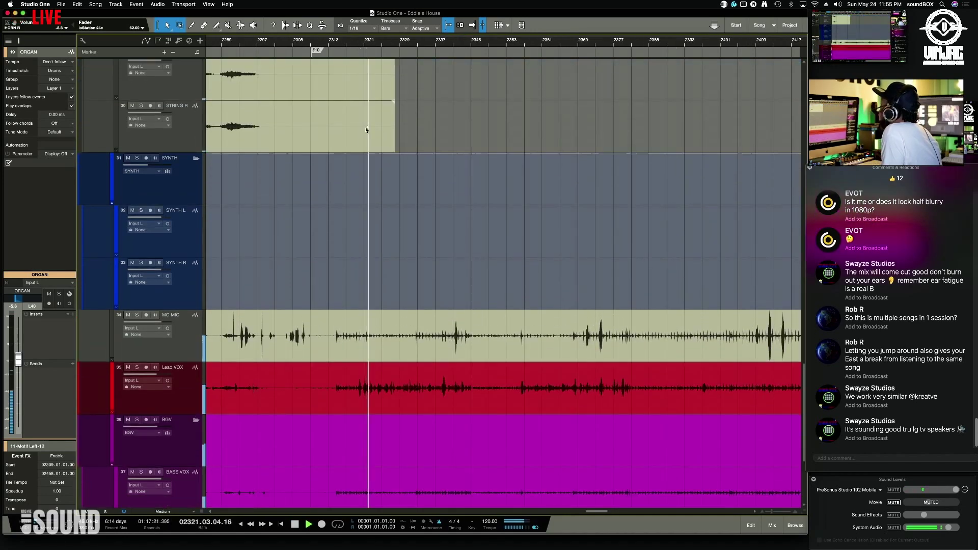
scroll(389, 246, right, 3)
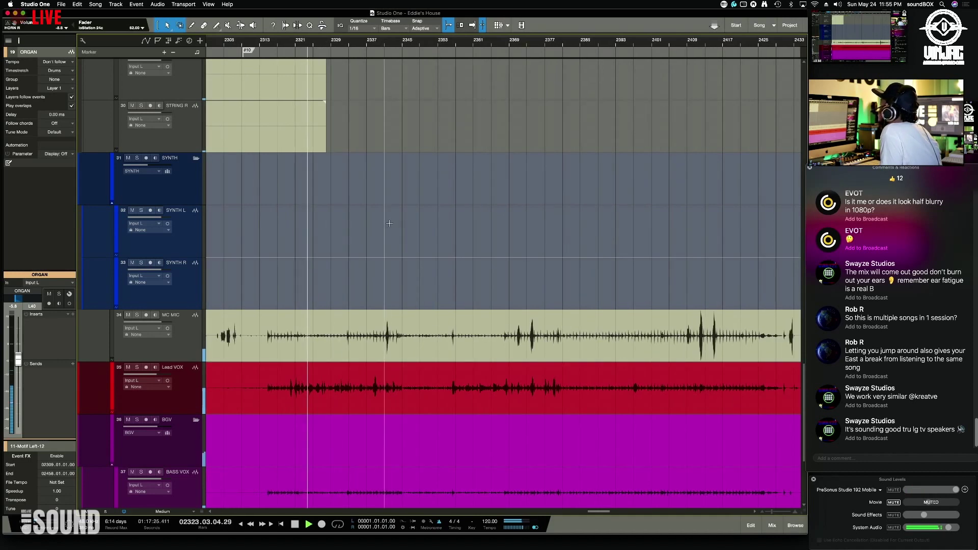
Step: Split the MC MIC burst from bar 2341 beat 2 to bar 2342 beat 2 into its own event and lower its event volume
click(342, 46)
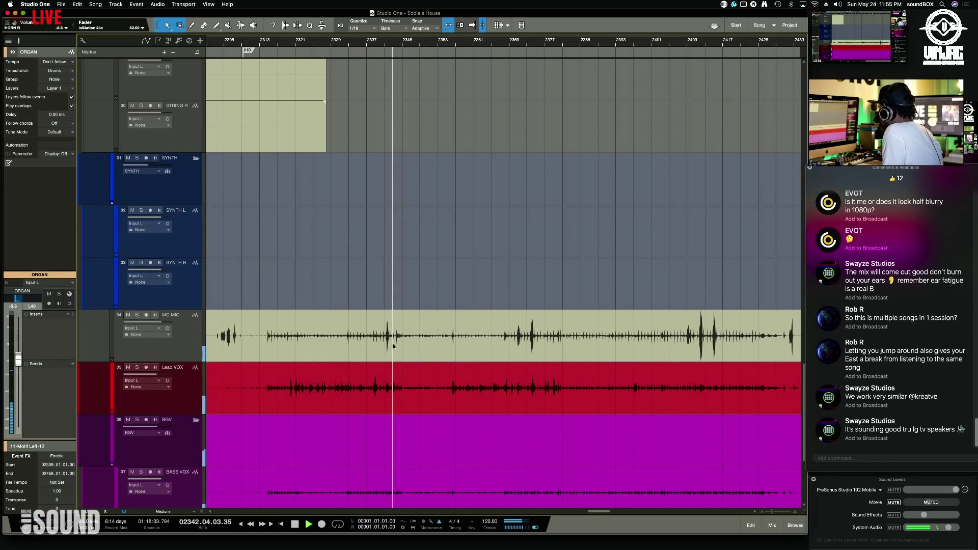
key(e)
key(e)
key(e)
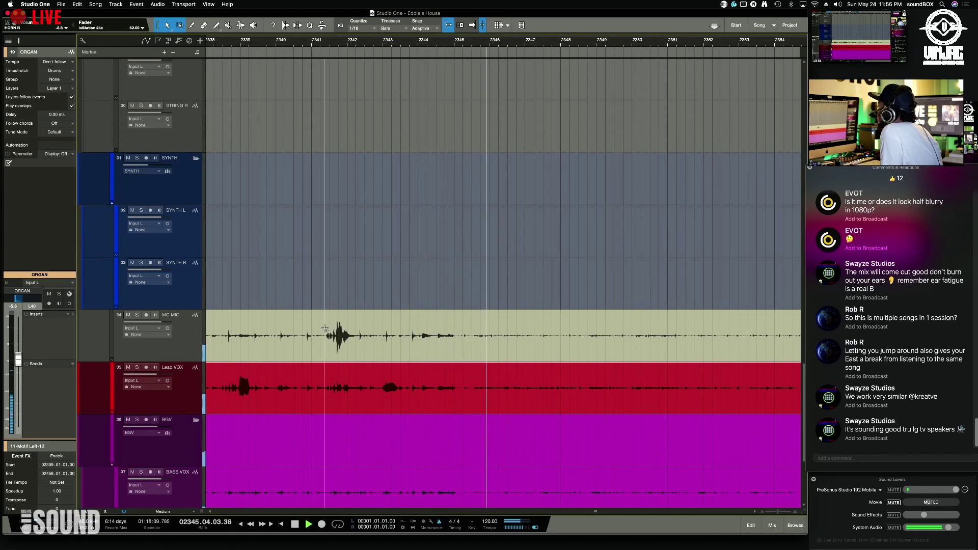
drag(327, 329, 355, 328)
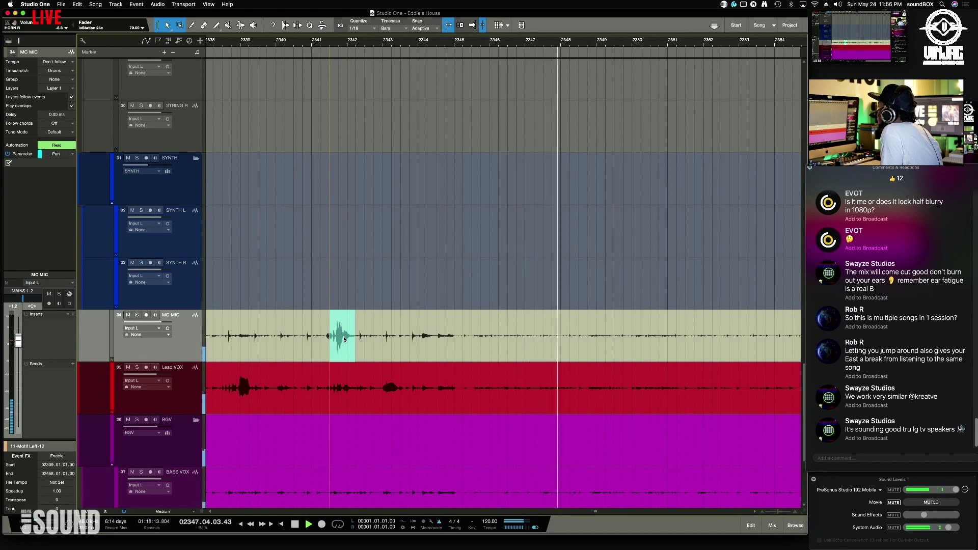
click(356, 331)
drag(358, 330, 322, 333)
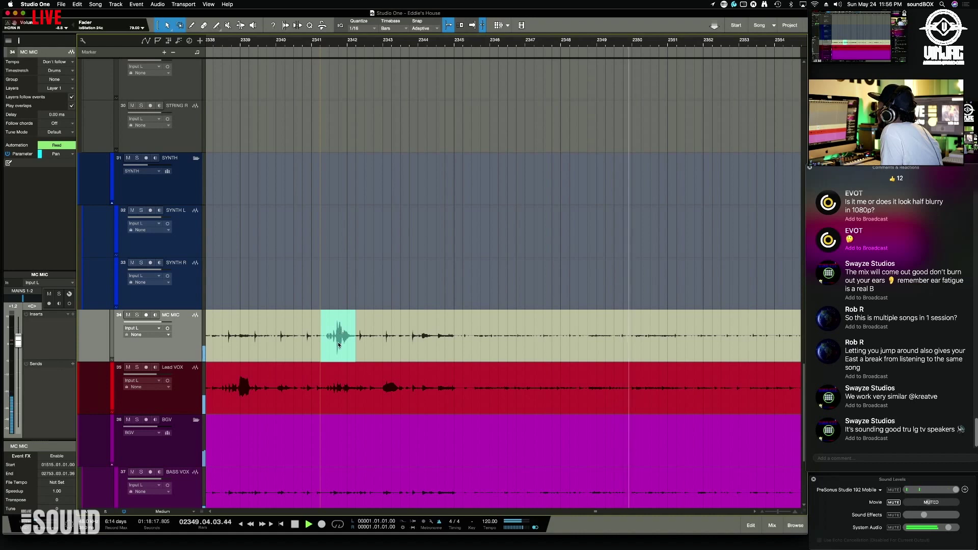
key(alt+x)
drag(338, 315, 338, 322)
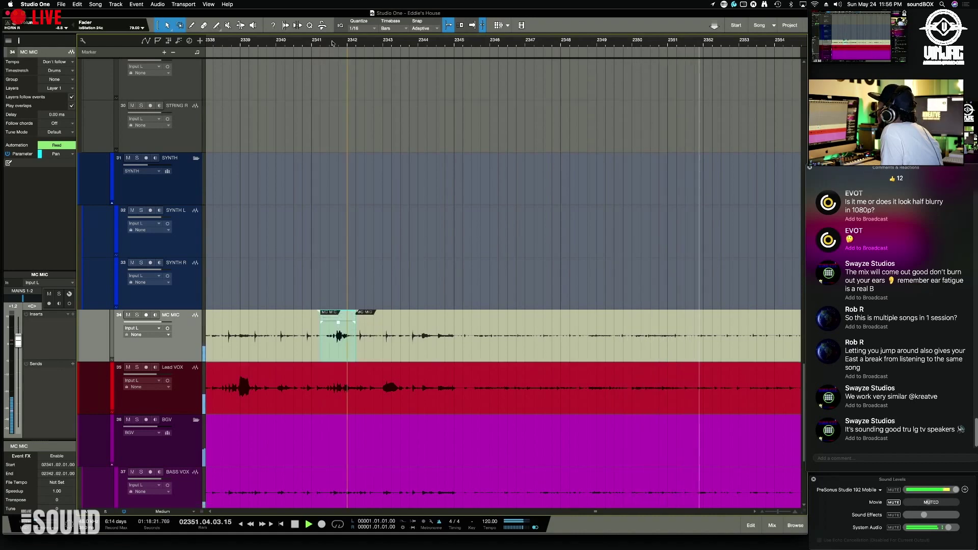
Step: Play from about bar 2341 to check the lowered MC MIC burst, and again from about bar 2347
click(316, 43)
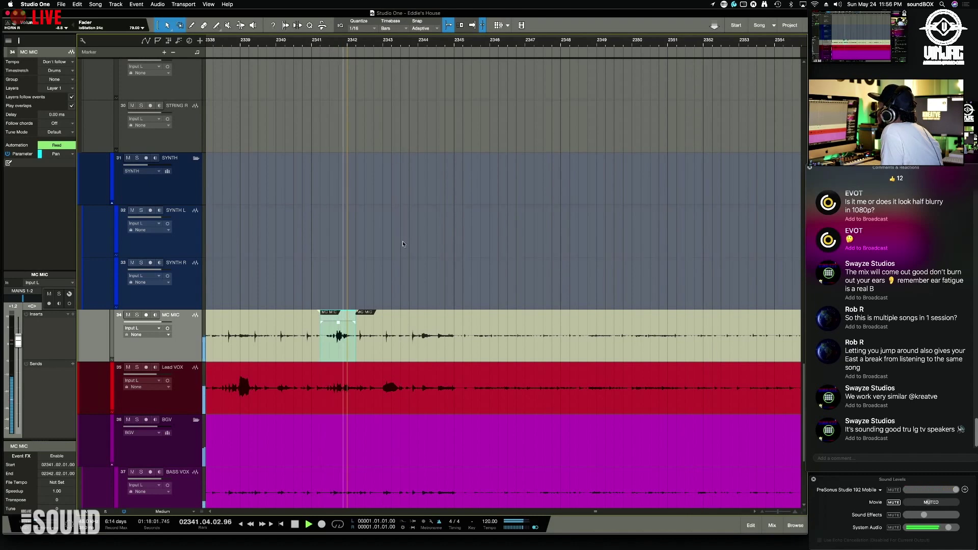
scroll(398, 324, right, 5)
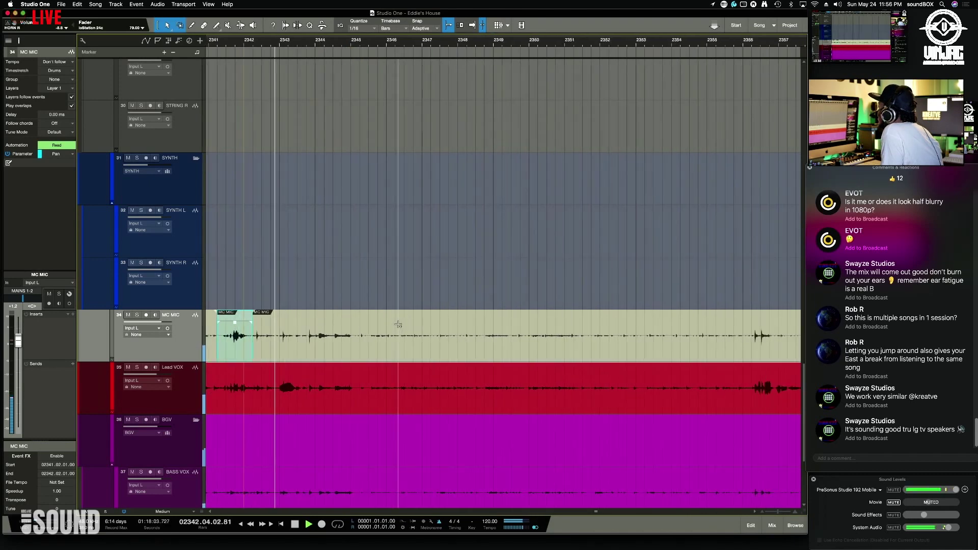
click(448, 44)
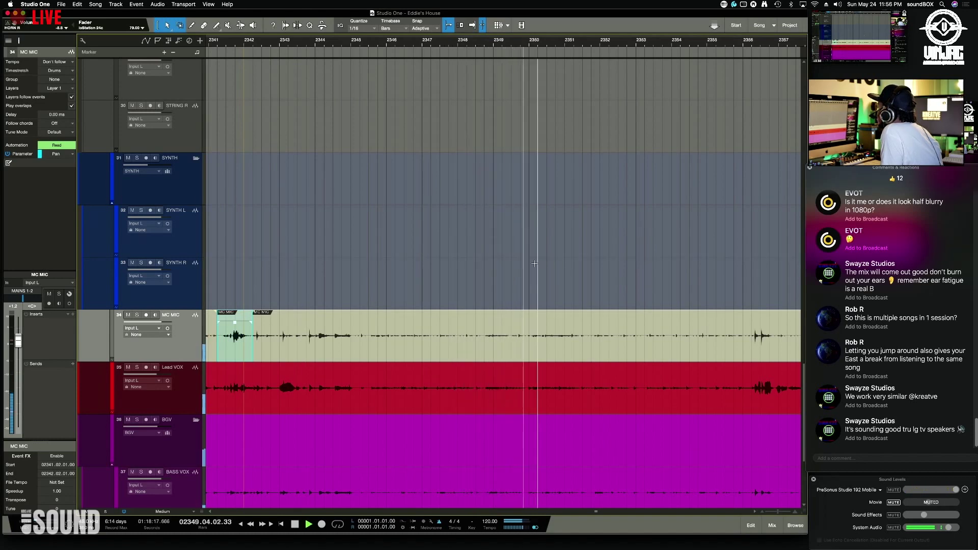
Step: Play the moment at bar 2349 beat 4 several times in the full mix
click(520, 46)
key(space)
key(space)
key(space)
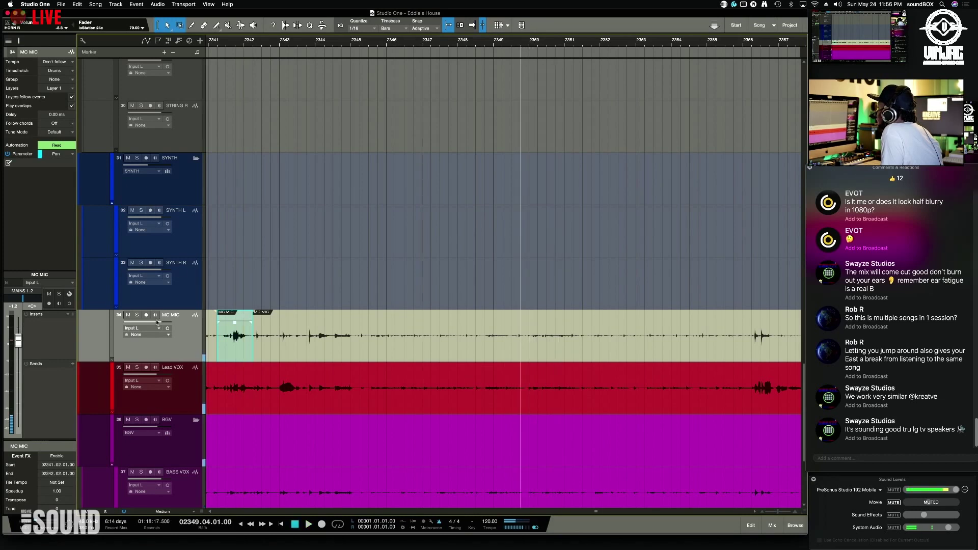
key(space)
key(space)
key(space)
key(space)
Step: Solo MC MIC and Lead VOX in turn, and delete the Lead VOX audio from bar 2349 beat 4 to bar 2350 beat 2
click(139, 316)
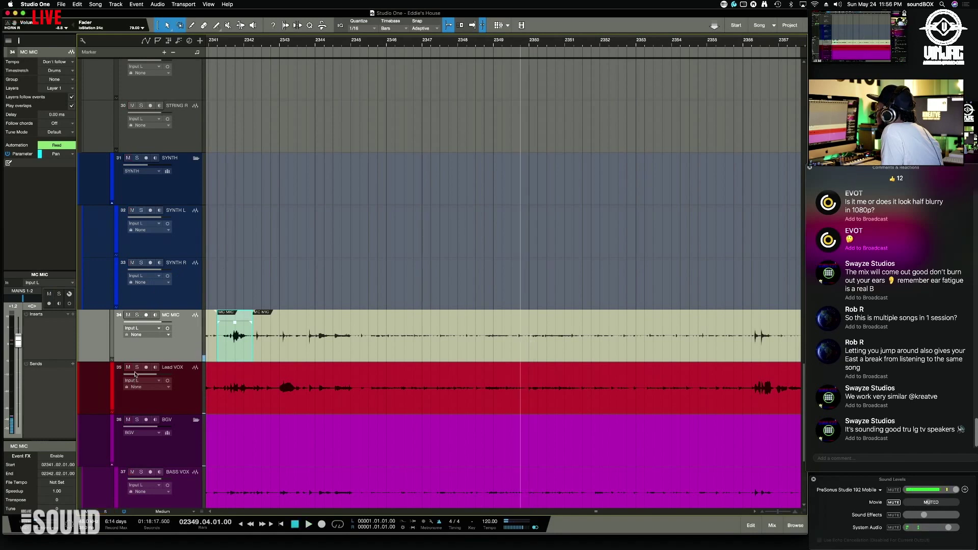
key(space)
key(space)
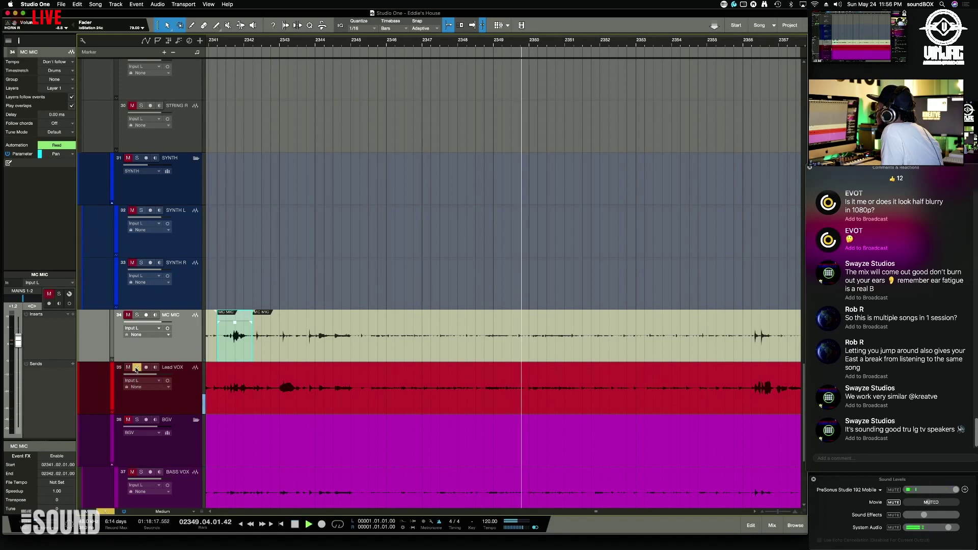
key(space)
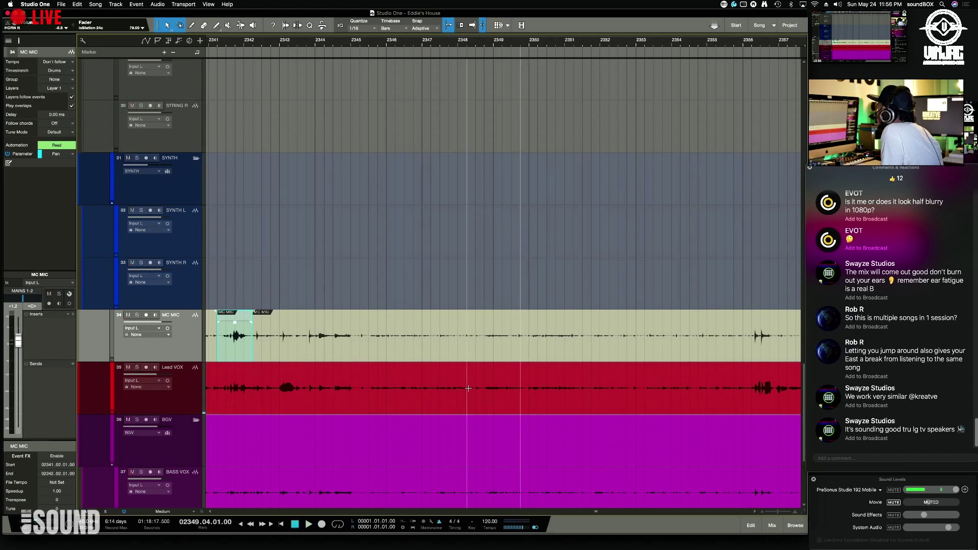
drag(522, 386, 534, 392)
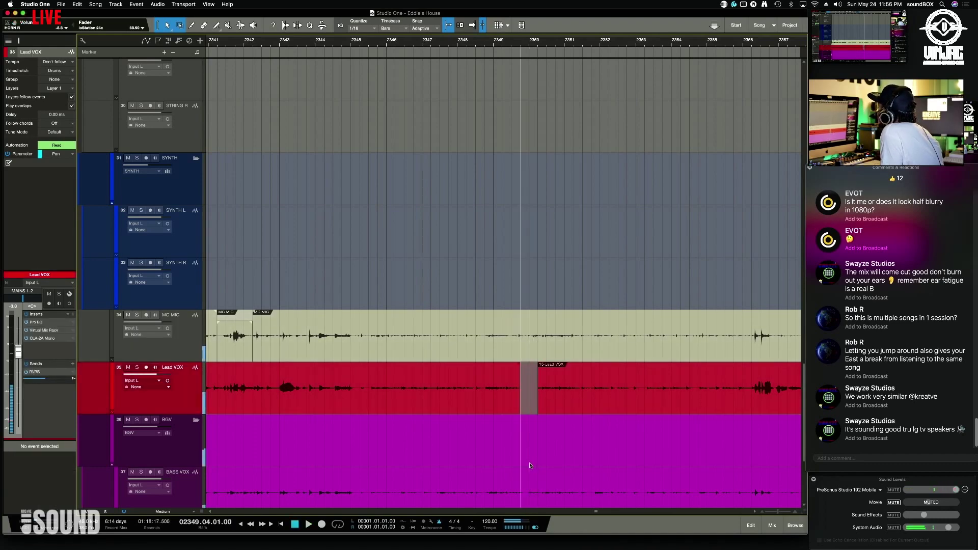
Step: Try deleting the range from bar 2349 beat 4 to bar 2350 beat 2 on all four backing vocal tracks
scroll(532, 463, down, 3)
scroll(532, 464, down, 1)
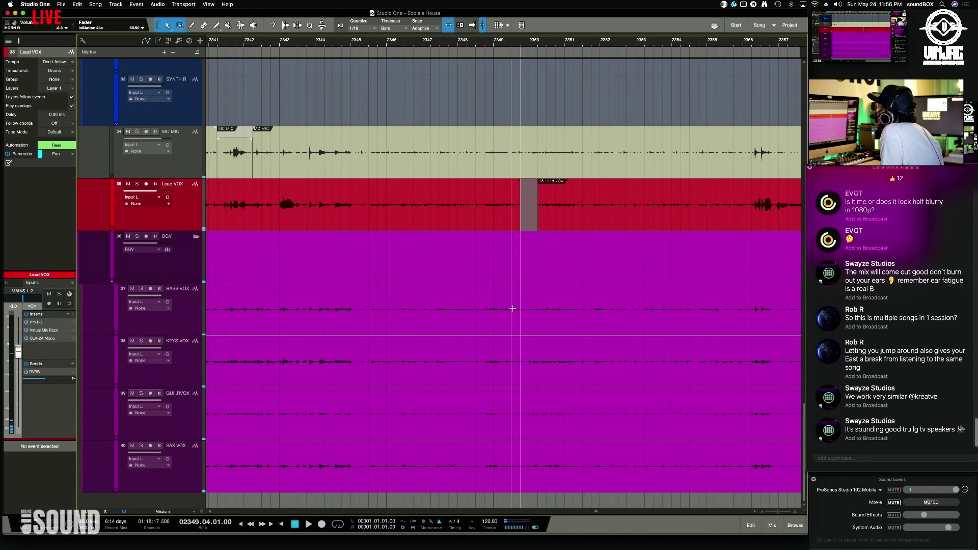
drag(521, 304, 530, 475)
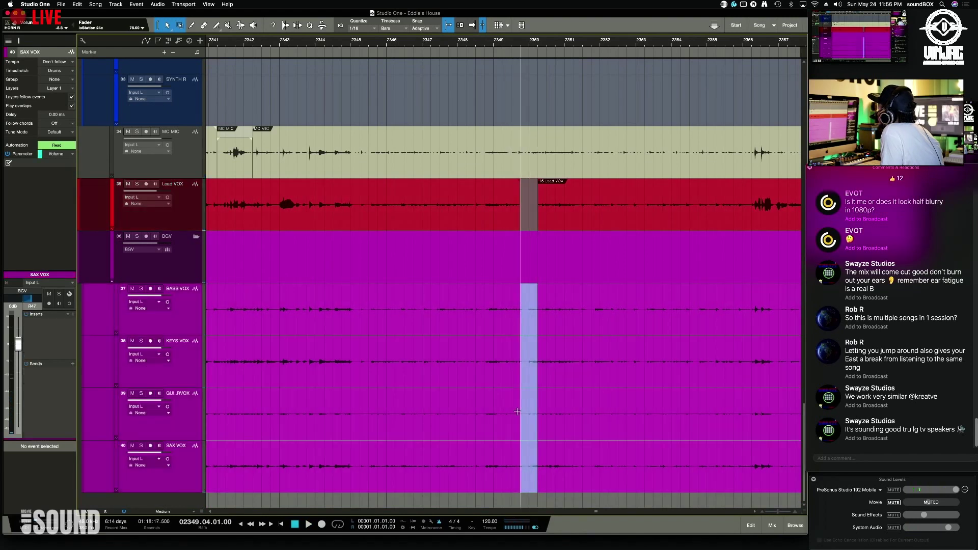
key(Delete)
key(space)
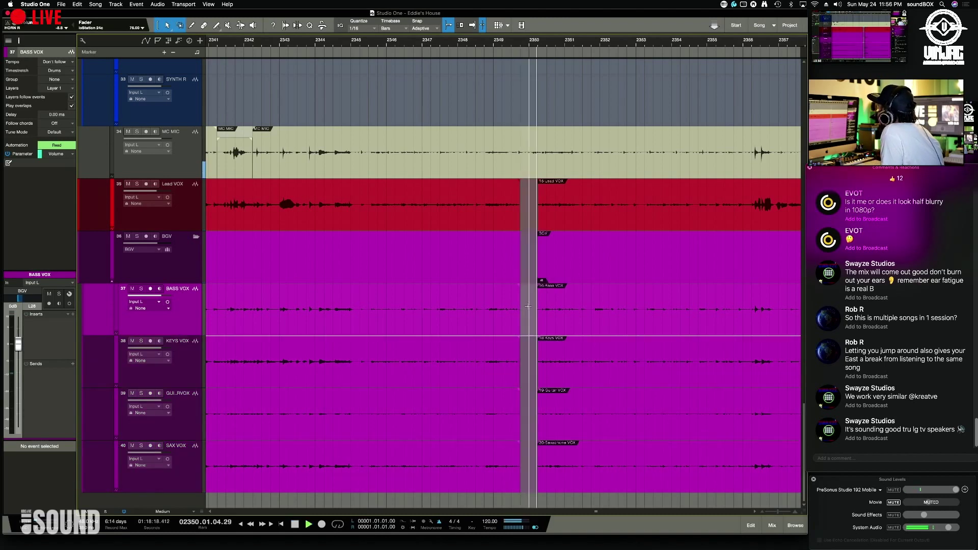
key(space)
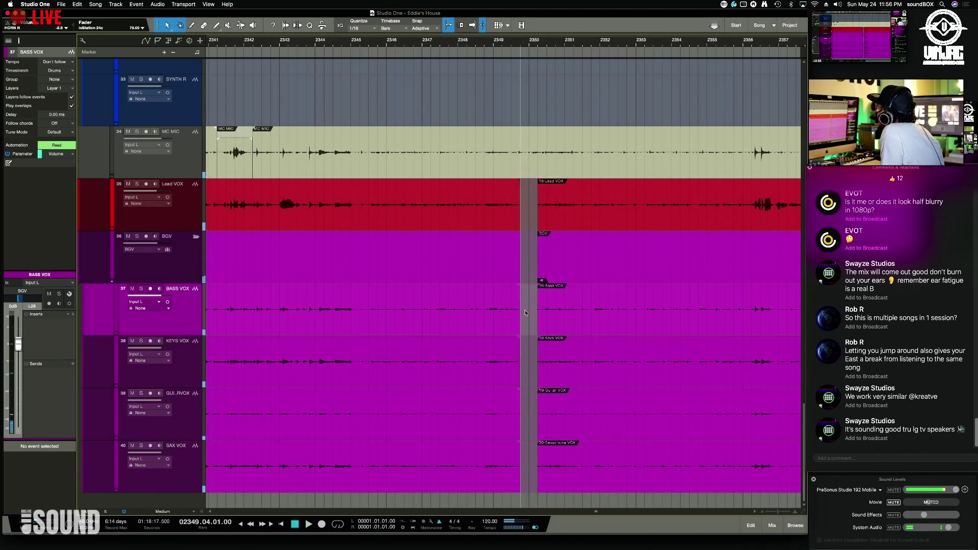
key(super+z)
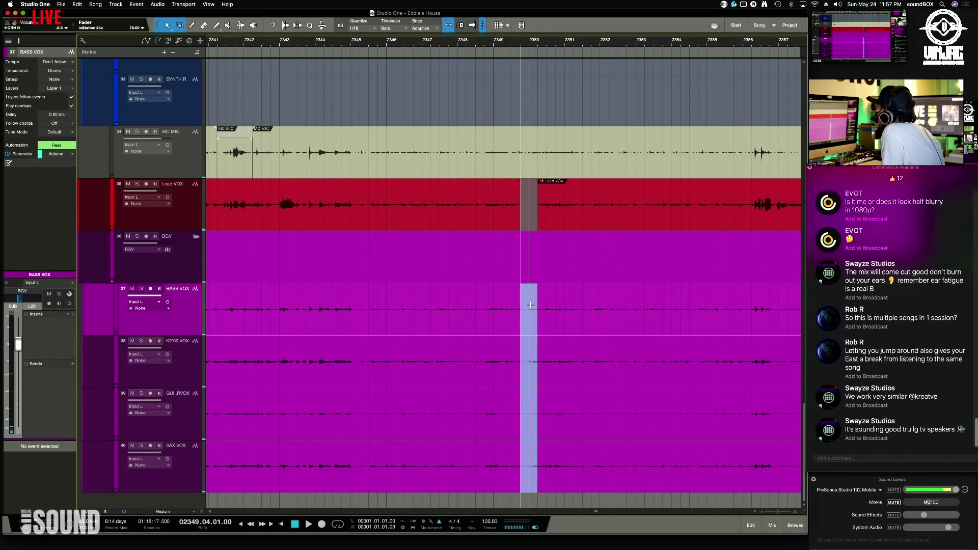
click(529, 291)
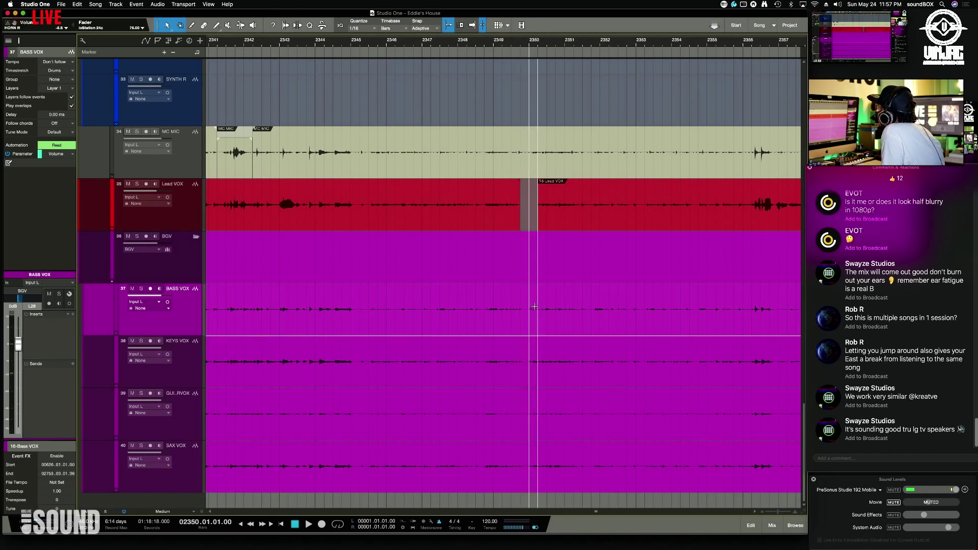
drag(534, 306, 524, 305)
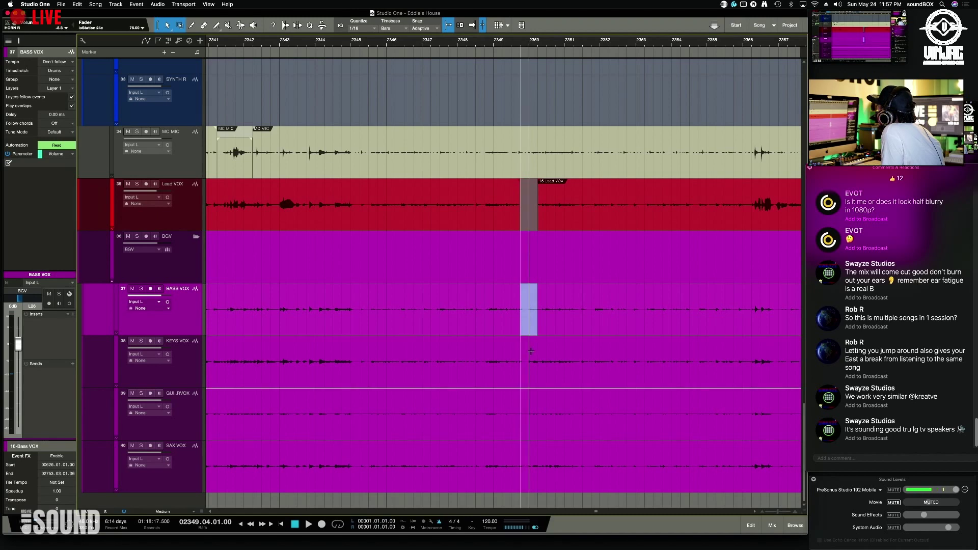
drag(536, 324, 525, 351)
key(Escape)
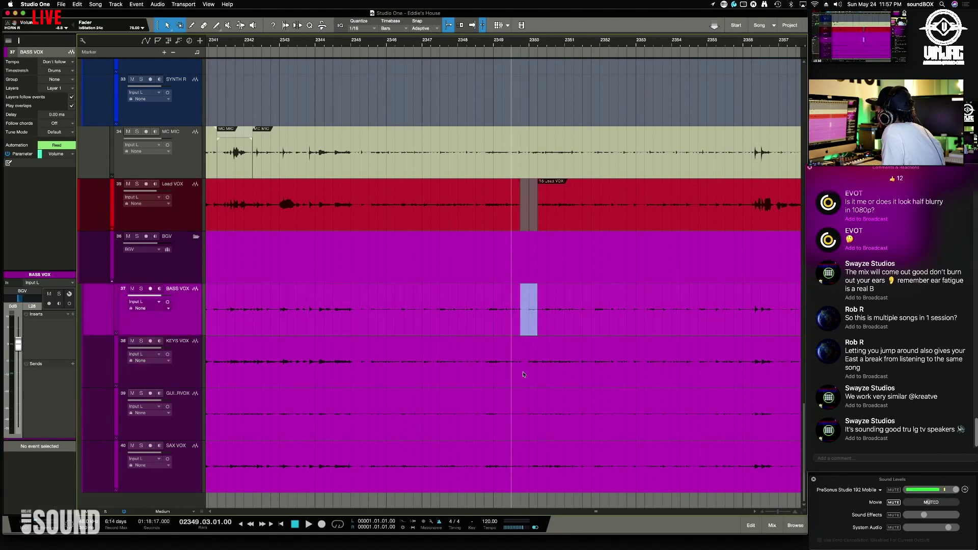
drag(531, 389, 537, 463)
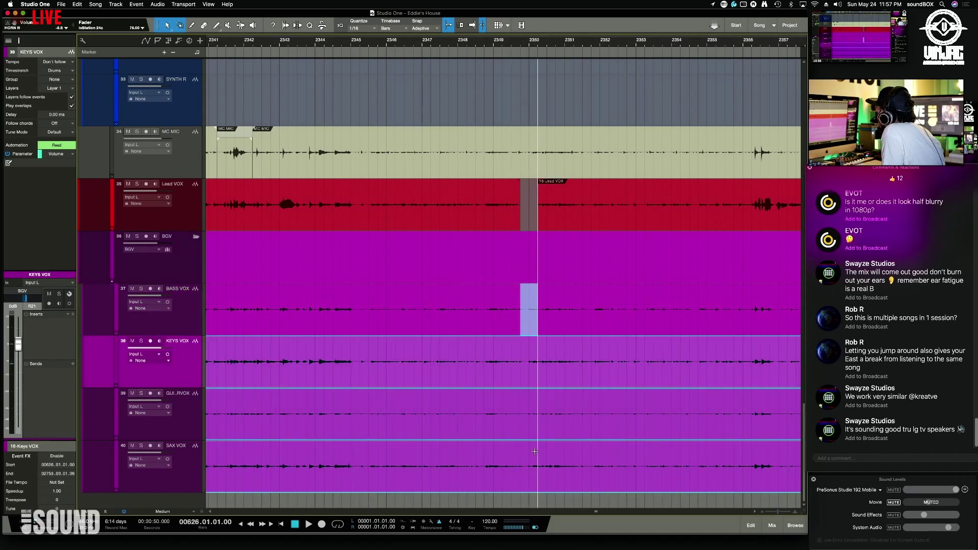
Step: Group the BGV folder's tracks, then split out bar 2349 beat 4 to bar 2350 beat 2 and lower its volume
click(167, 252)
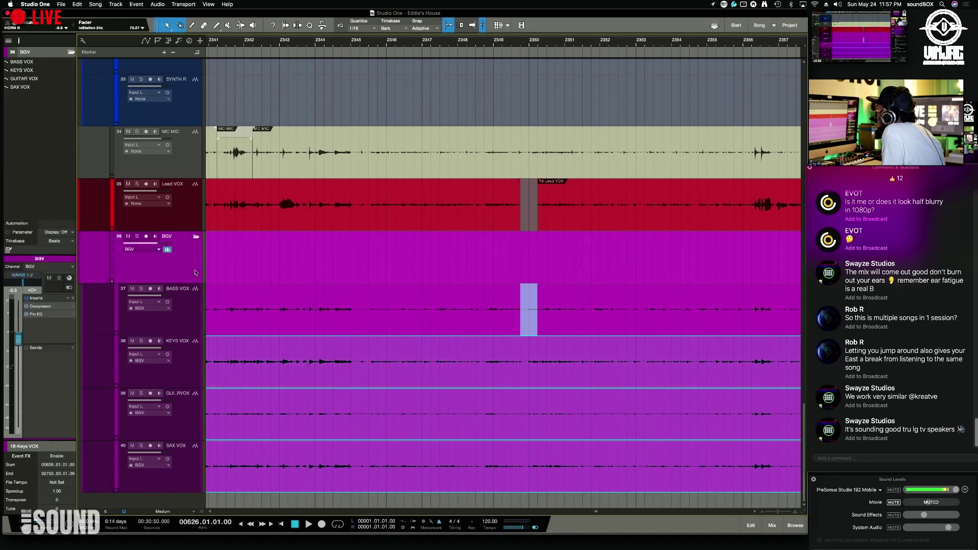
click(535, 320)
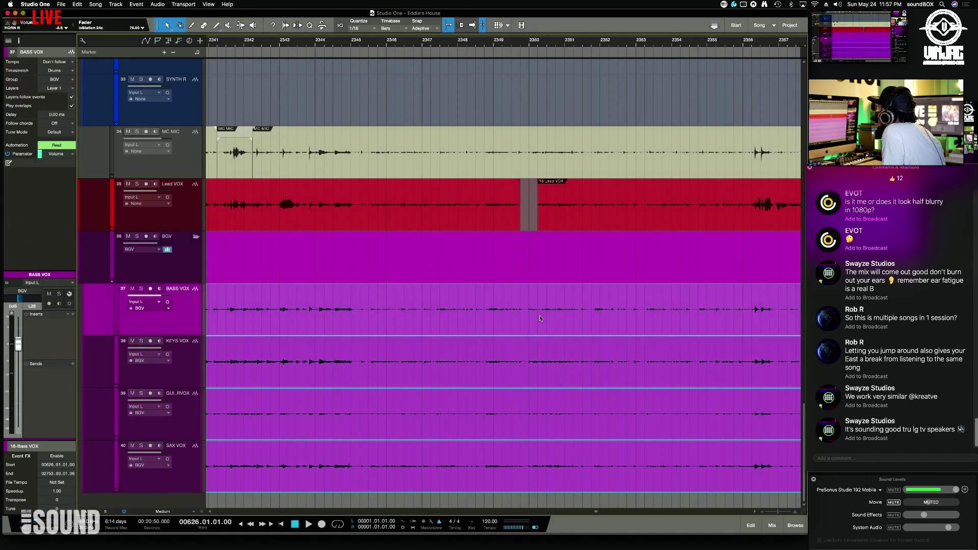
drag(538, 317, 524, 314)
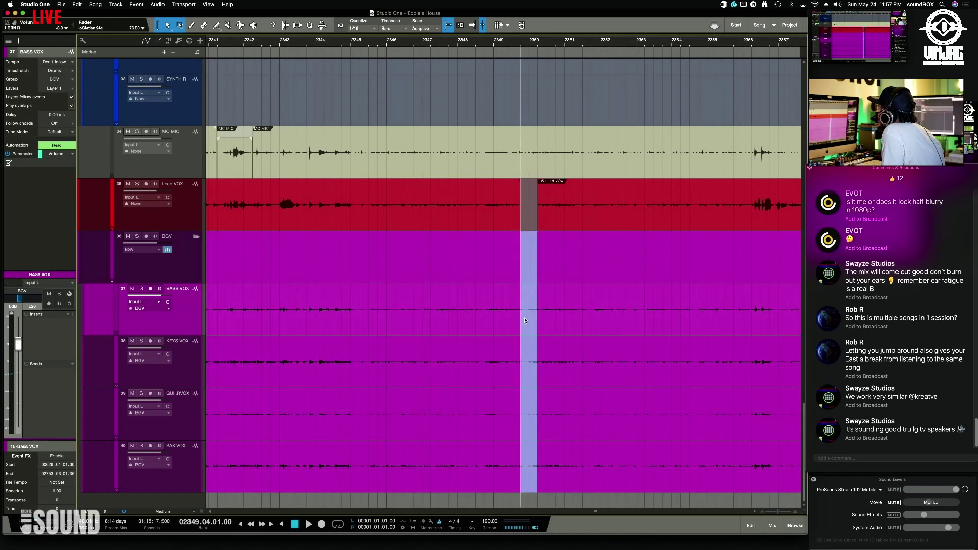
key(F2)
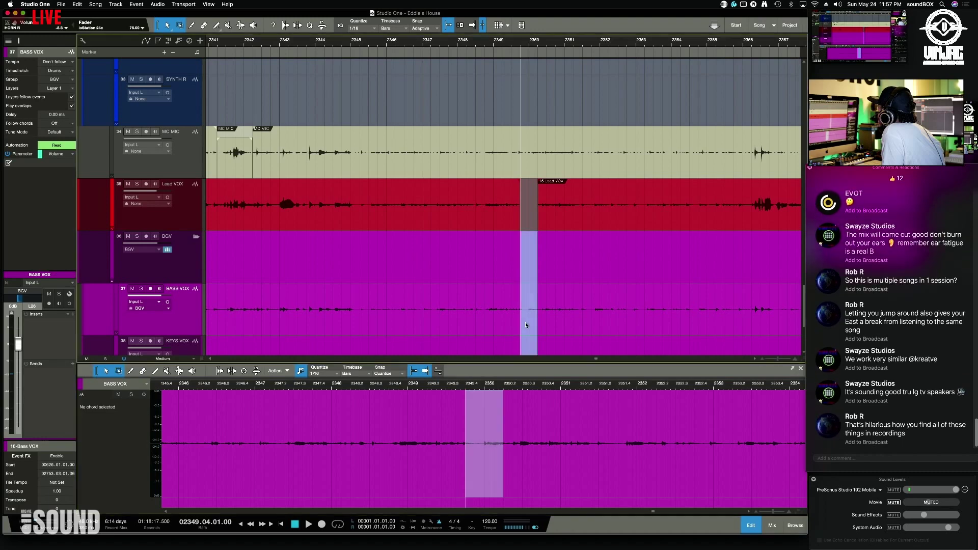
click(534, 288)
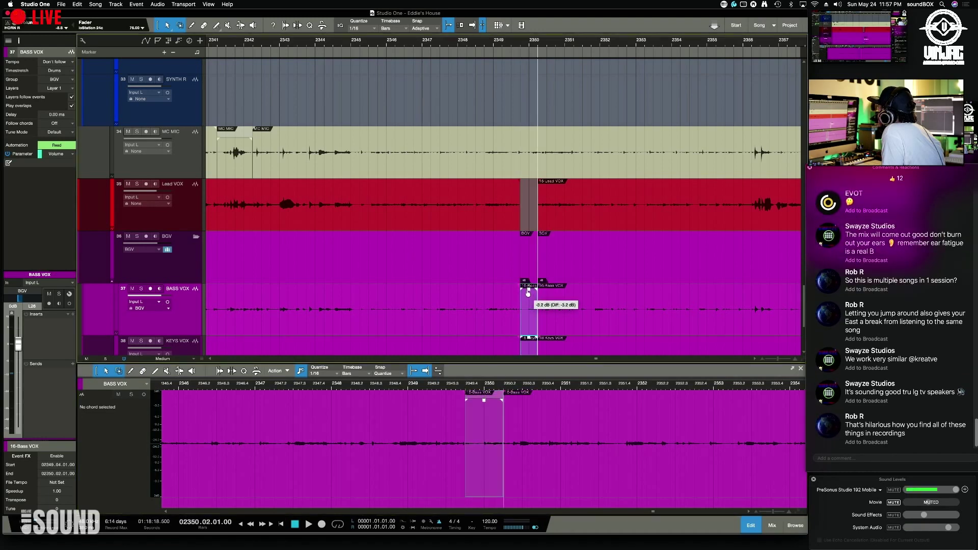
Step: Play the lowered backing vocal section from about bar 2349
key(space)
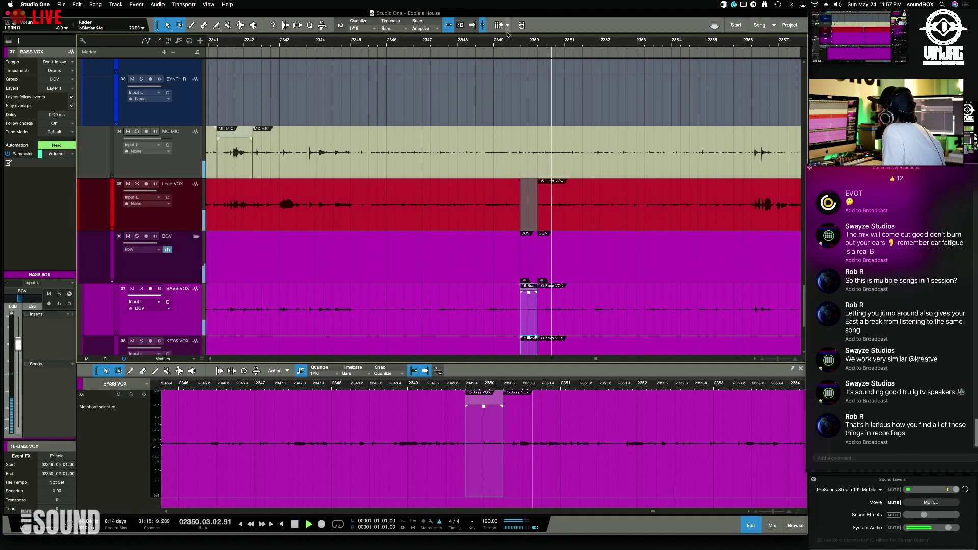
click(493, 45)
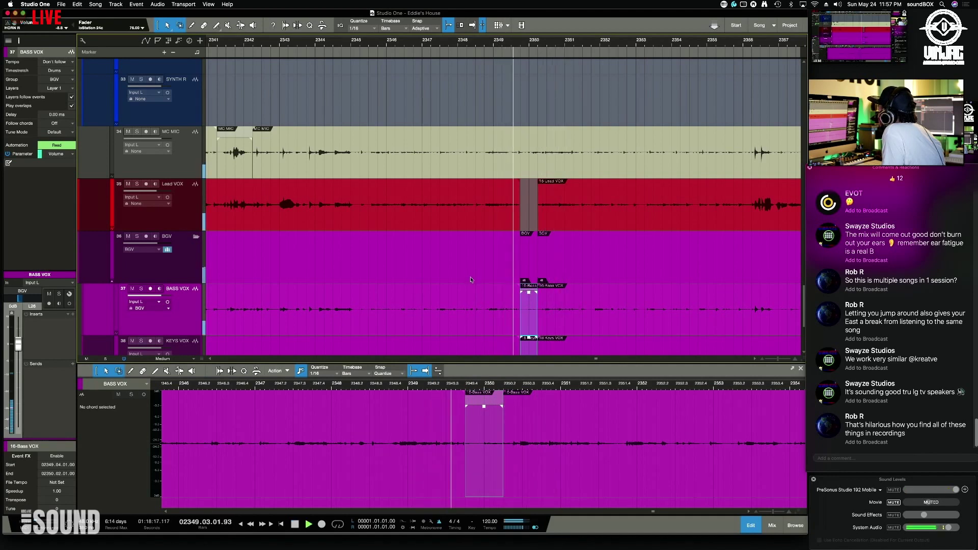
key(space)
key(F3)
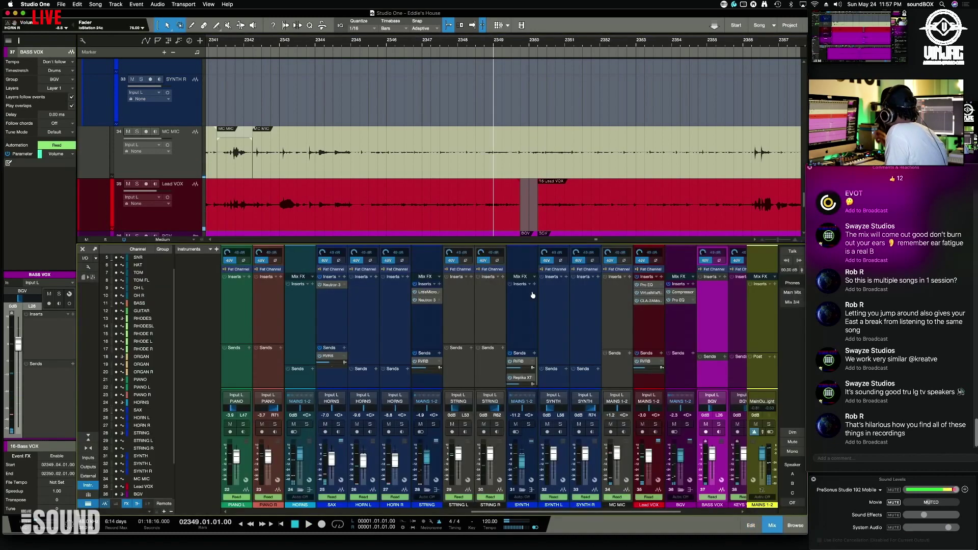
key(F3)
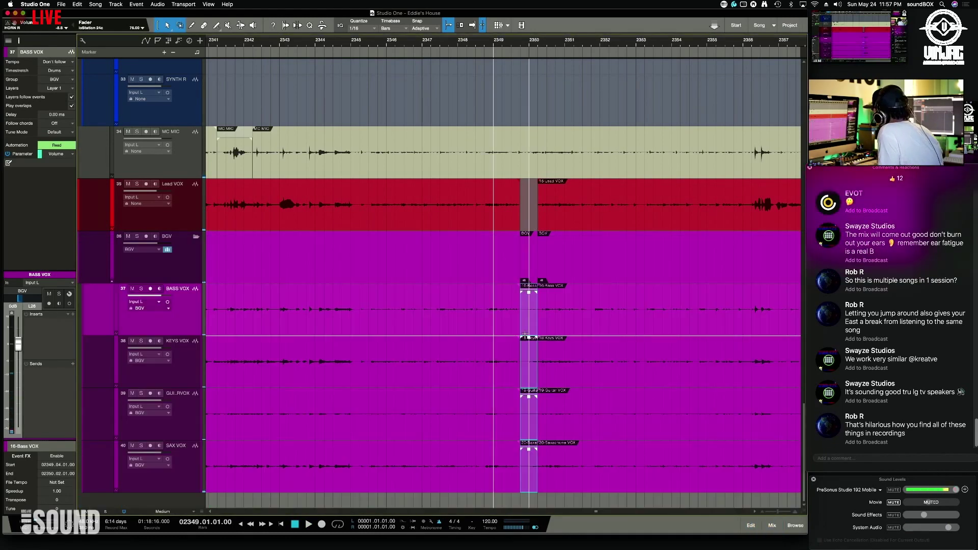
Step: Try lowering a shorter backing vocal section instead, from 2349.04.04 to 2350.01.02, and play it in the mix
key(e)
key(e)
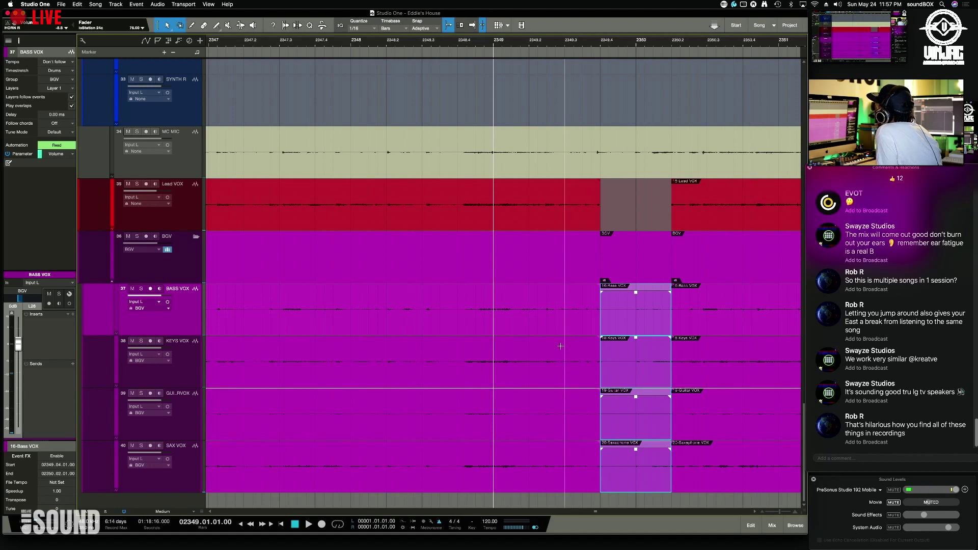
drag(600, 327, 646, 326)
click(586, 44)
key(space)
key(space)
key(space)
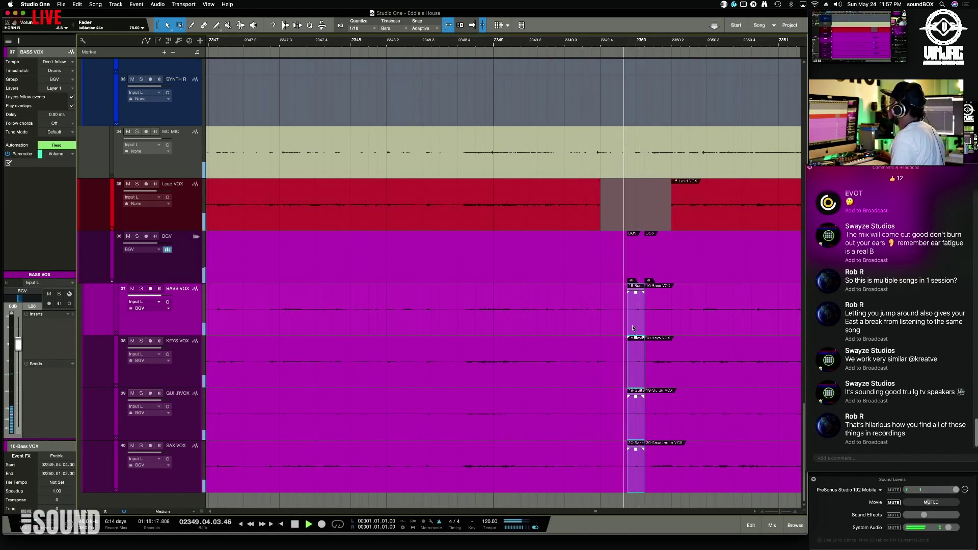
Step: Move the lowered backing vocal section to the range from 2349.04.02 to 2349.04.04 and play it from bar 2349 beat 3
mouse_move(628, 329)
mouse_down()
mouse_move(610, 329)
mouse_move(640, 330)
mouse_move(627, 329)
mouse_up()
key(space)
key(space)
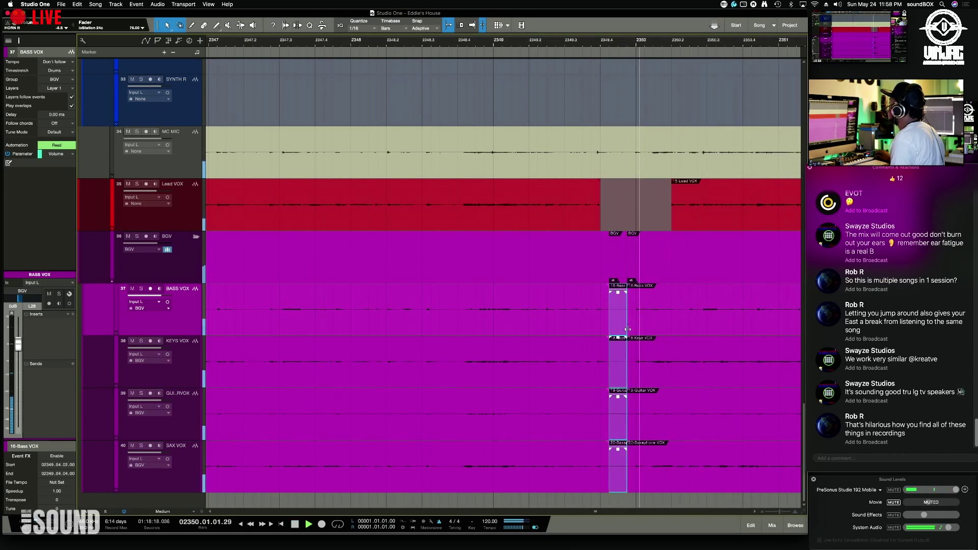
click(584, 46)
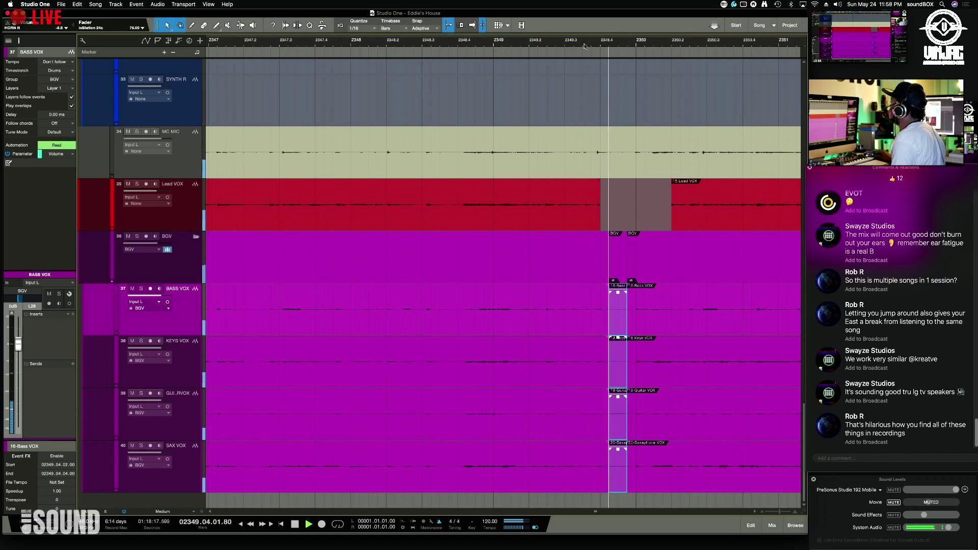
click(584, 46)
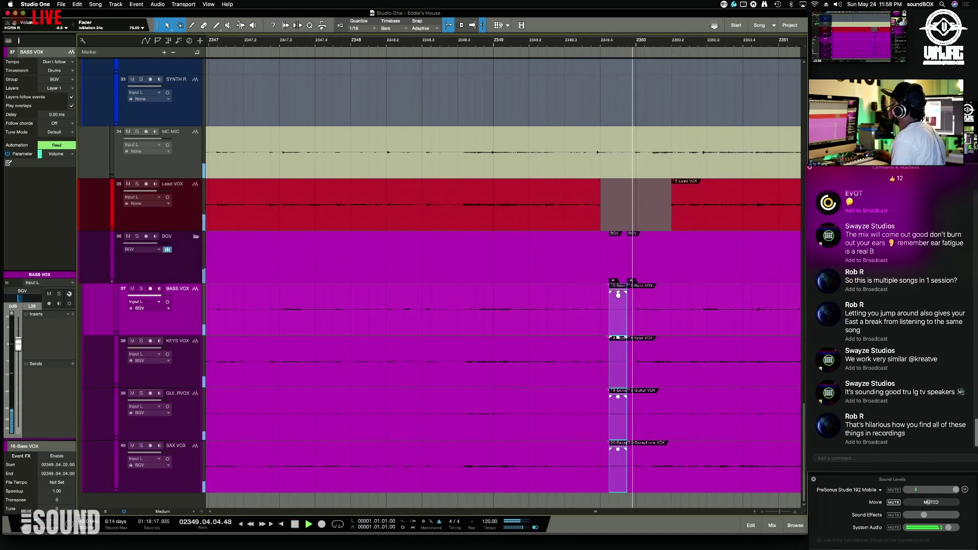
Step: Try a fade-in of about 48 ms on the lowered backing vocal events and play the passage
drag(612, 295, 614, 295)
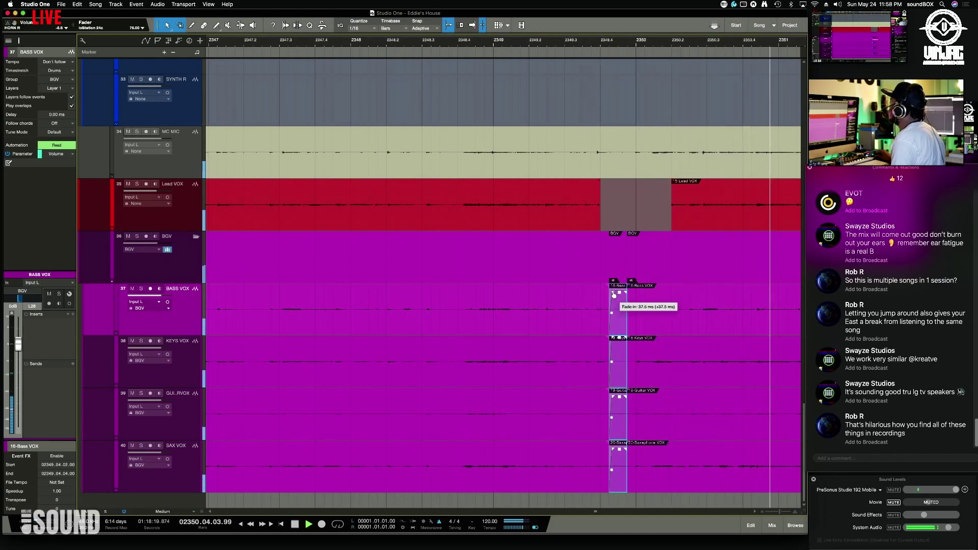
key(space)
key(space)
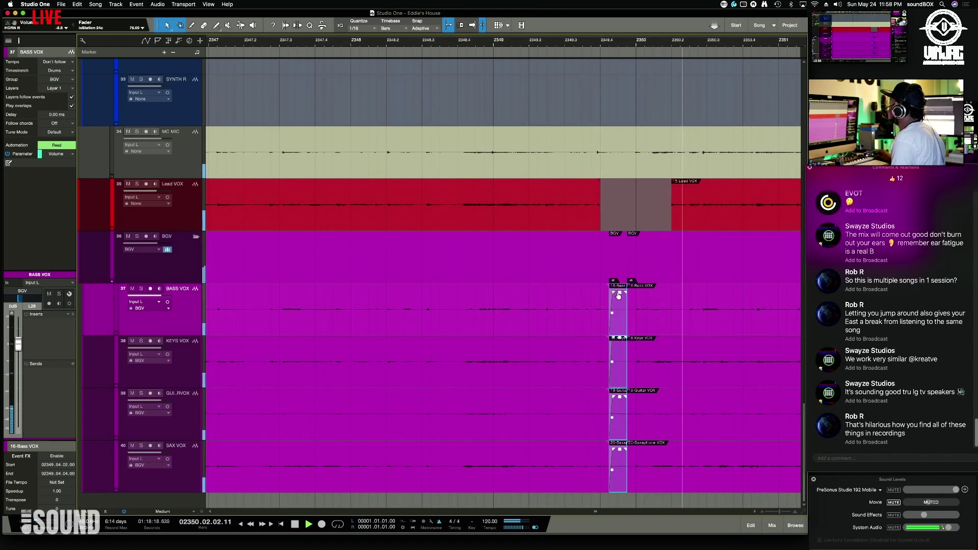
key(space)
click(613, 295)
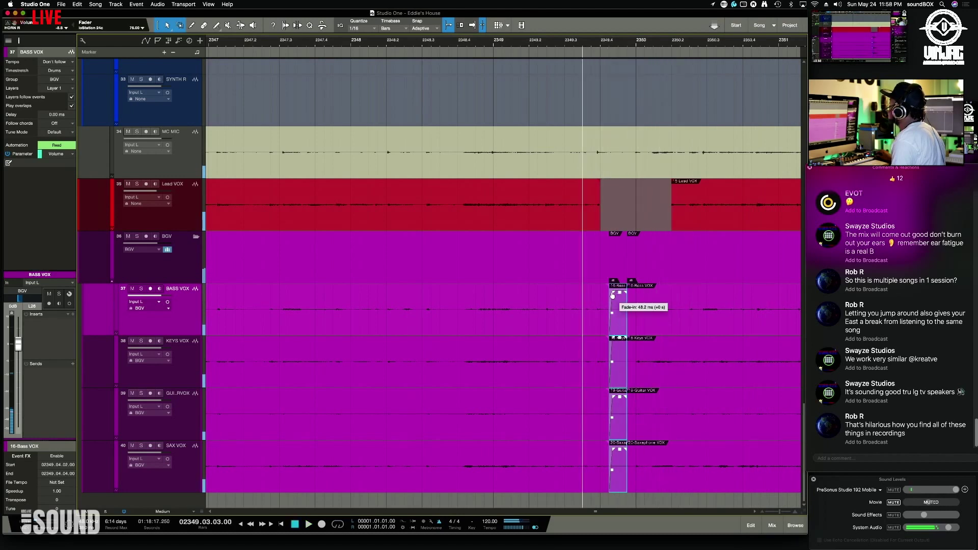
key(space)
click(618, 294)
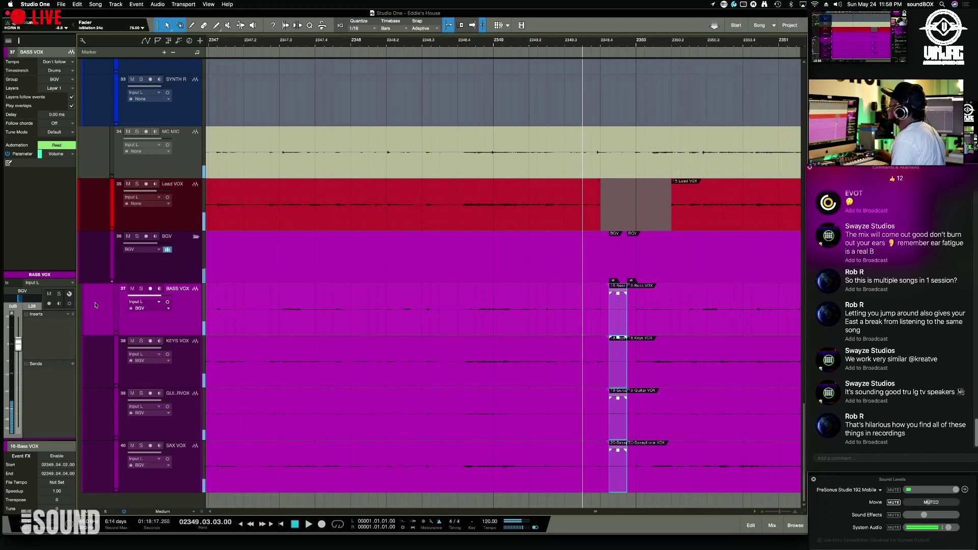
Step: Mute and unmute the BGV folder during playback, then solo the SAX track to look for the burst there
click(127, 236)
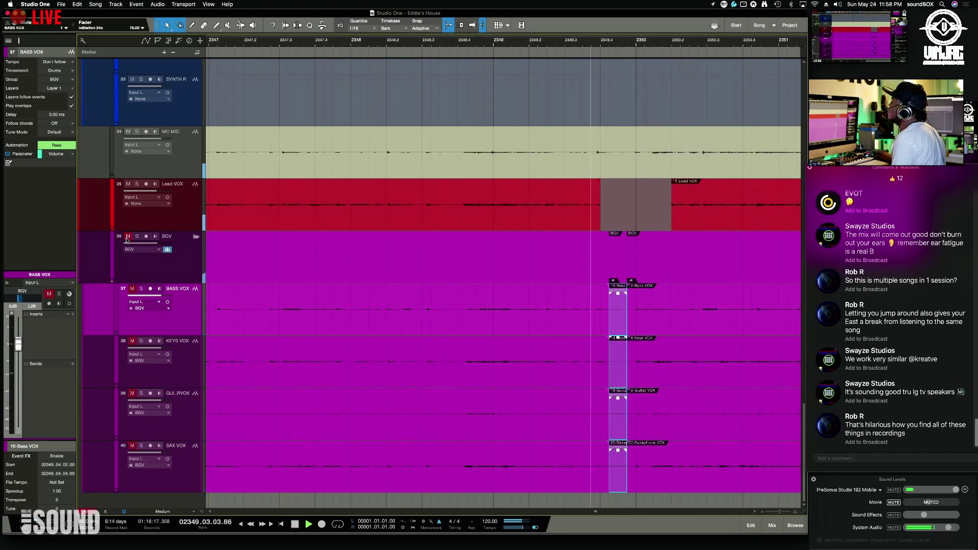
click(128, 237)
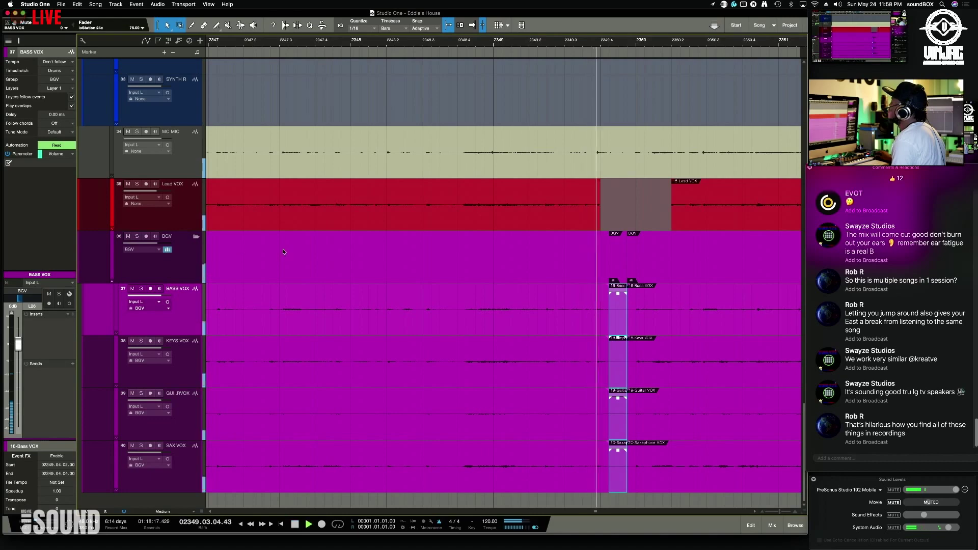
scroll(544, 186, up, 10)
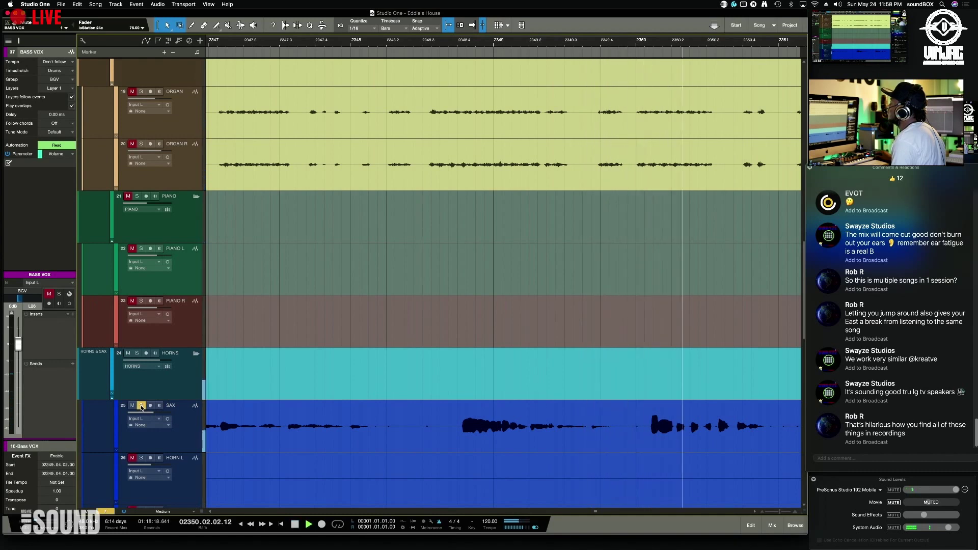
key(space)
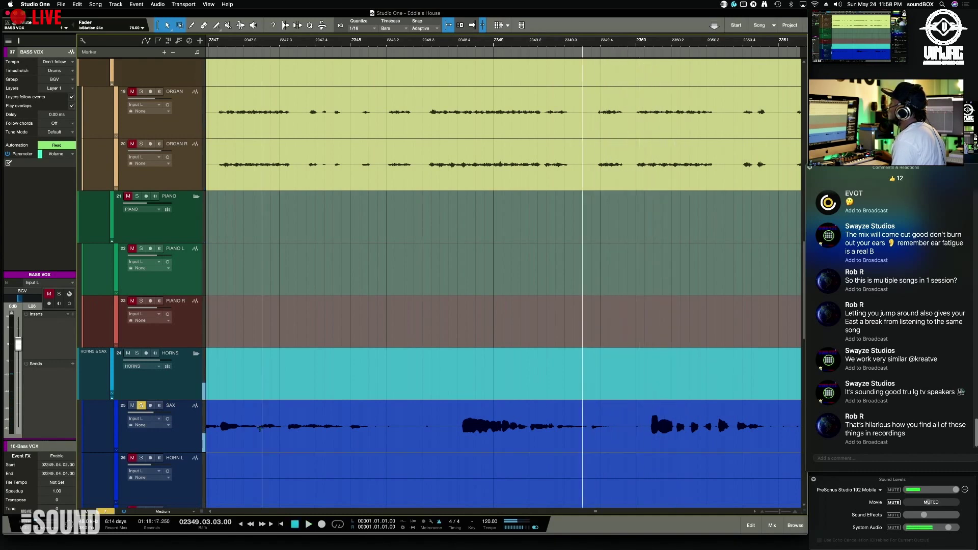
Step: Delete the SAX audio from 2349.04.03 to 2350.01.02 and play the gap with the track soloed
drag(646, 433, 618, 439)
key(Delete)
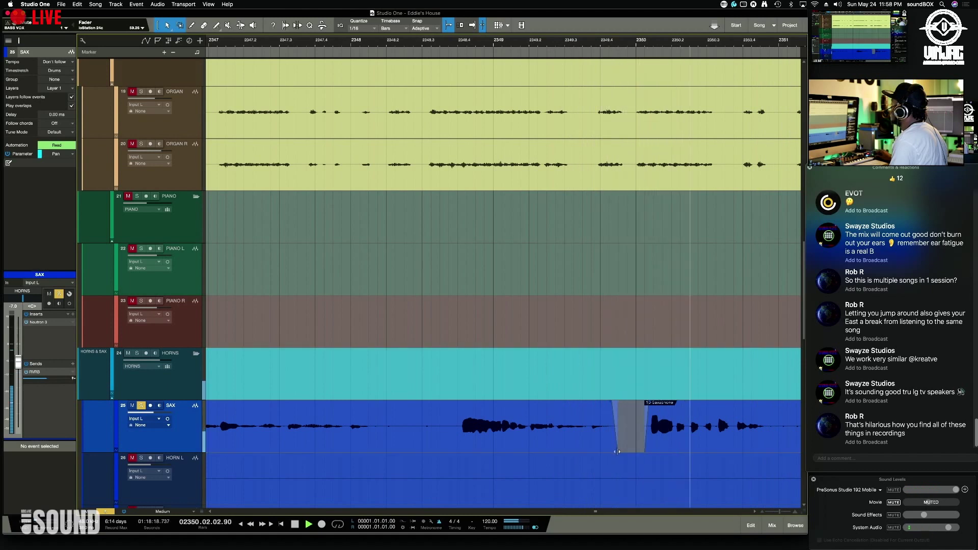
key(space)
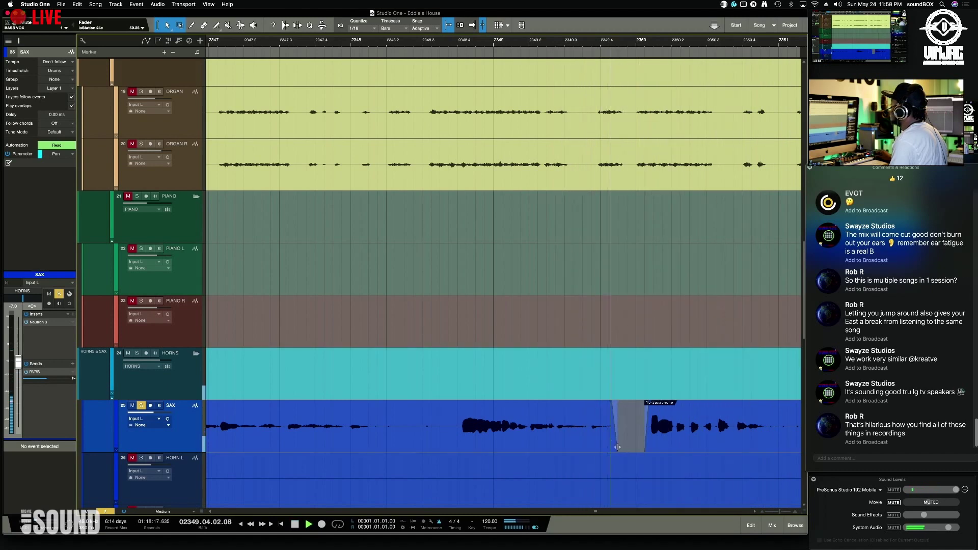
key(space)
Step: Trim the end of the SAX event before the gap to 2349.04.02, give it a curved fade-out and play it
drag(617, 447, 608, 446)
drag(588, 405, 588, 403)
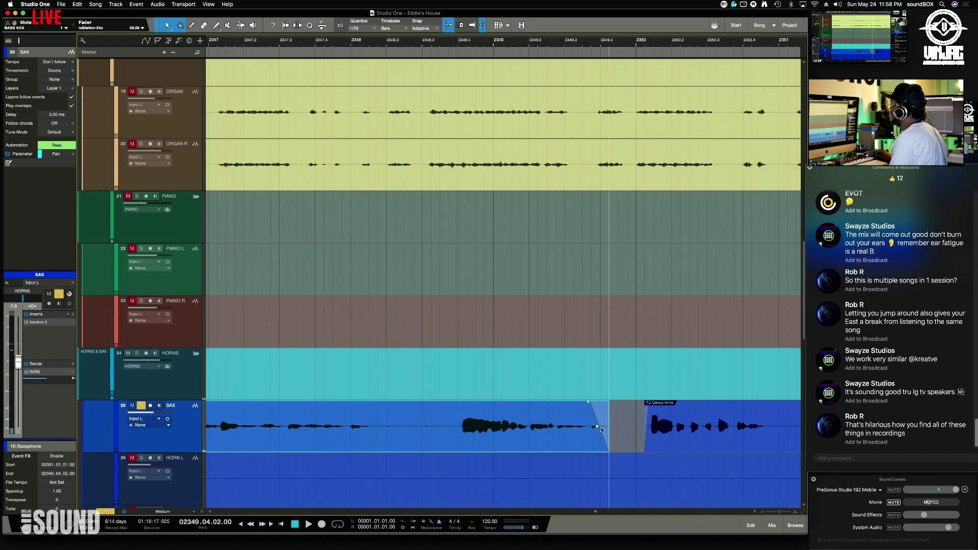
key(space)
key(space)
key(space)
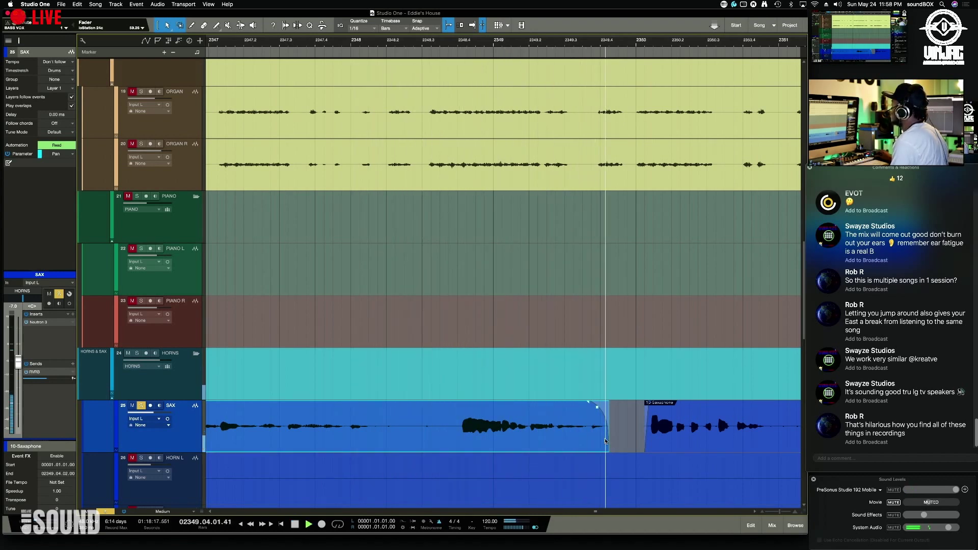
Step: Extend the SAX event after the gap back to the start of bar 2350, and the one before it to about 2349.04.02.61
drag(644, 441, 635, 442)
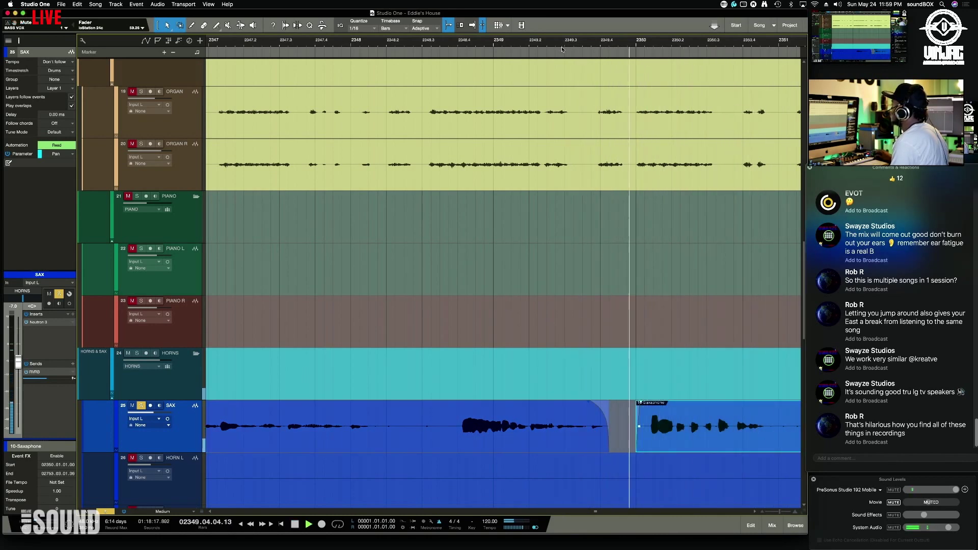
drag(610, 446, 615, 447)
key(space)
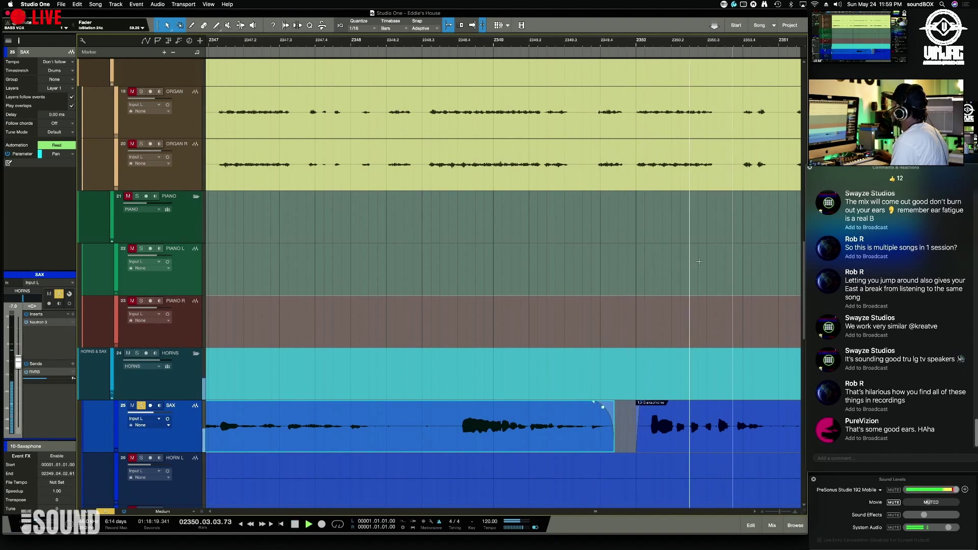
Step: Show the viewer comment about good ears on the Ecamm Live broadcast, then return to Studio One
click(884, 440)
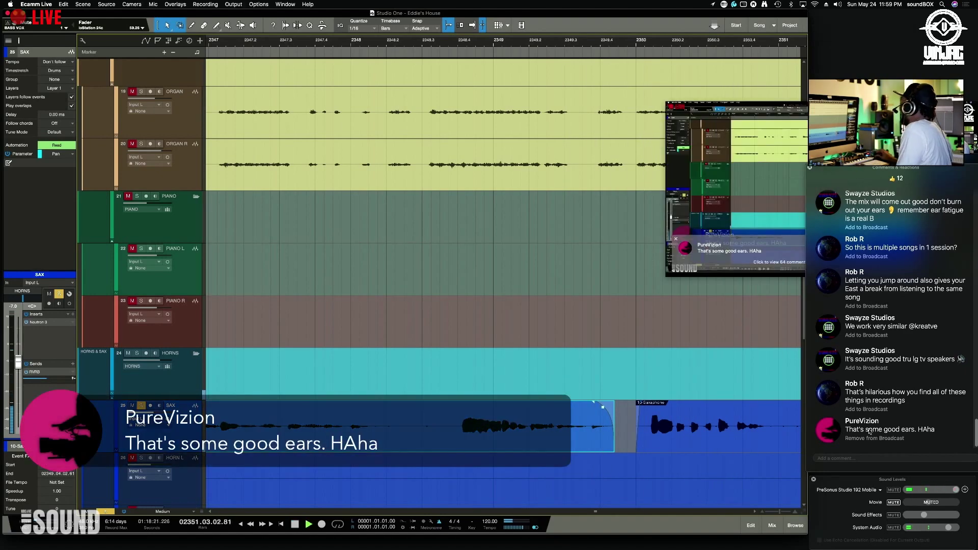
click(564, 250)
click(564, 250)
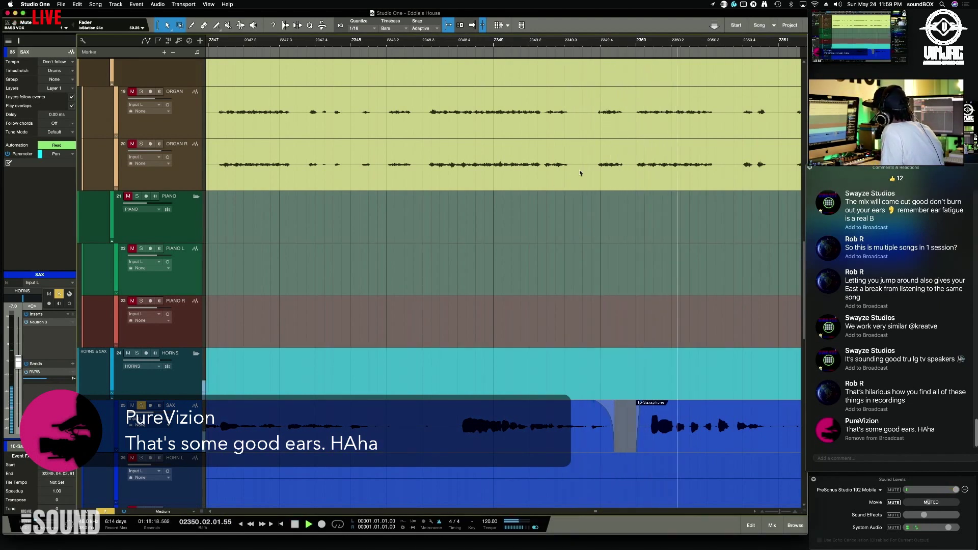
click(559, 193)
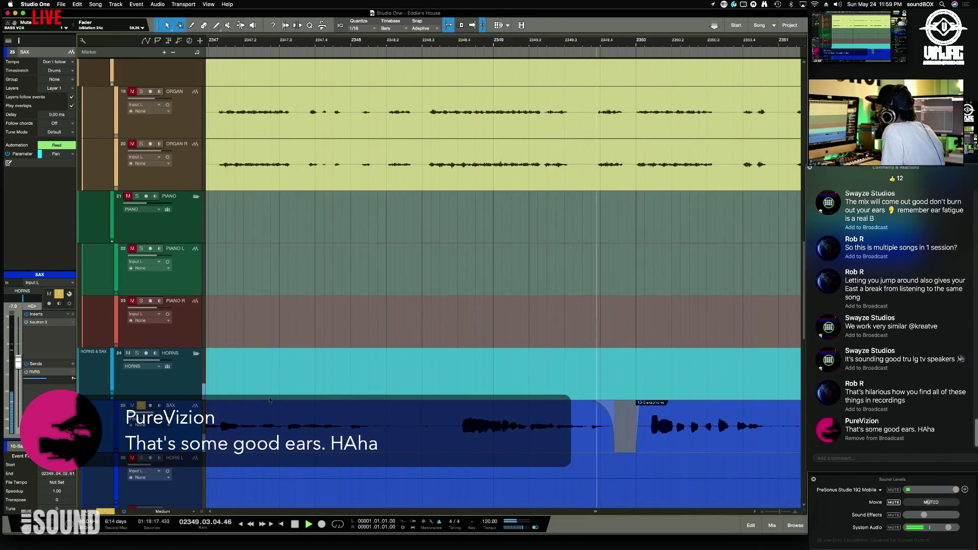
Step: Take the SAX track off solo and play the two ORGAN tracks soloed from 2349.02.02
click(141, 406)
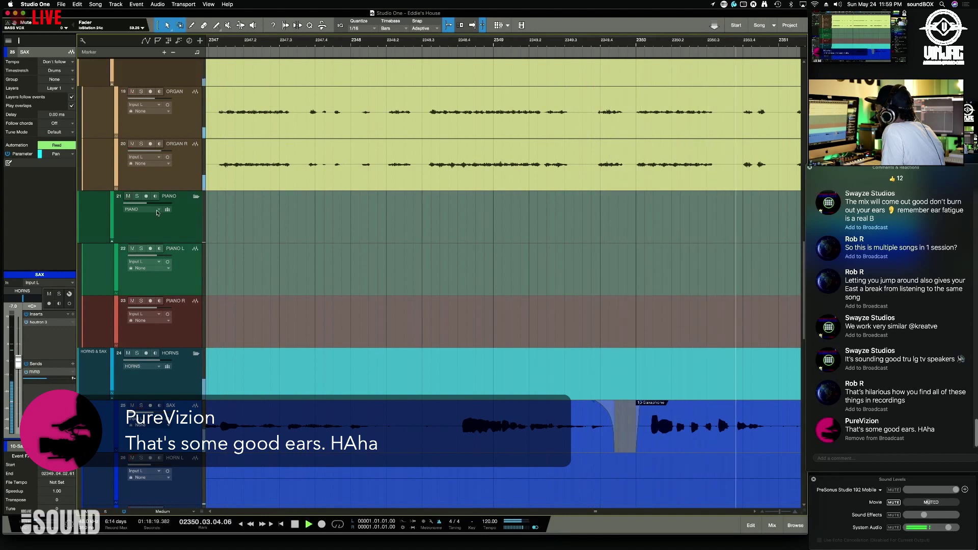
click(141, 144)
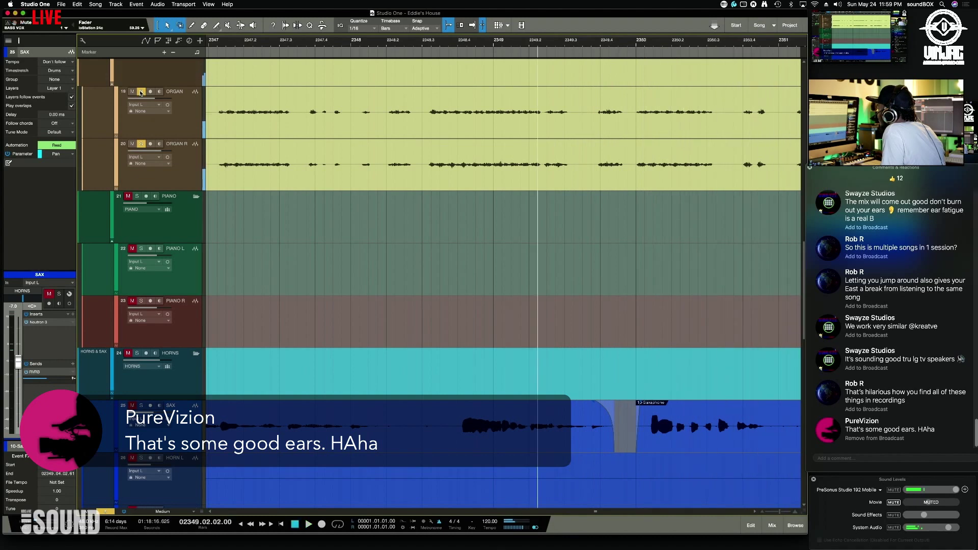
key(space)
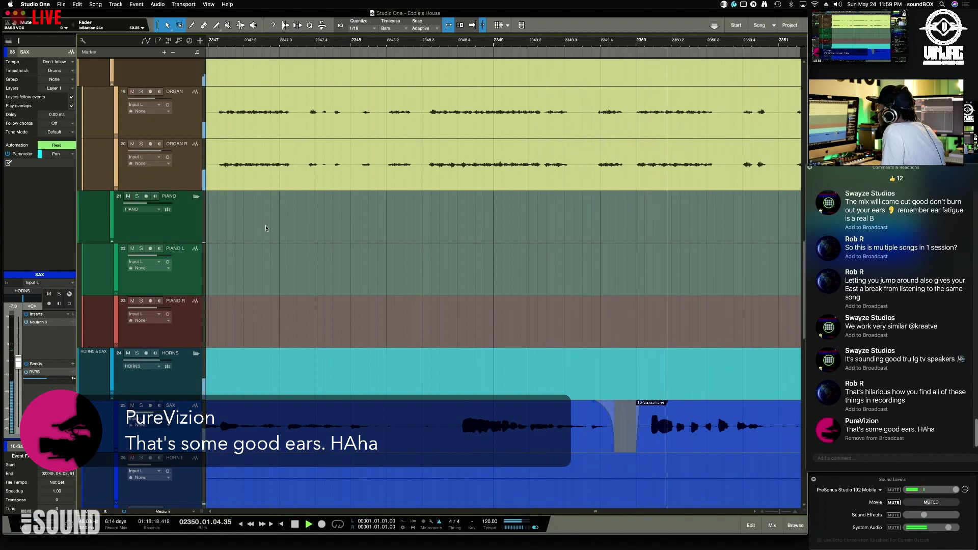
Step: Solo the BASS and GUITAR tracks in turn while playing around bar 2349, and return to the full mix
scroll(264, 225, up, 8)
key(space)
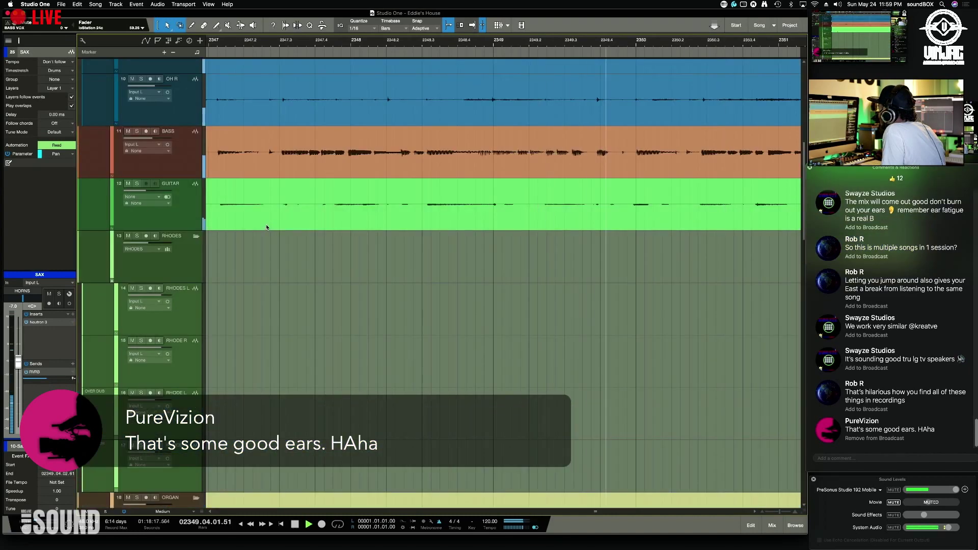
click(137, 131)
click(137, 184)
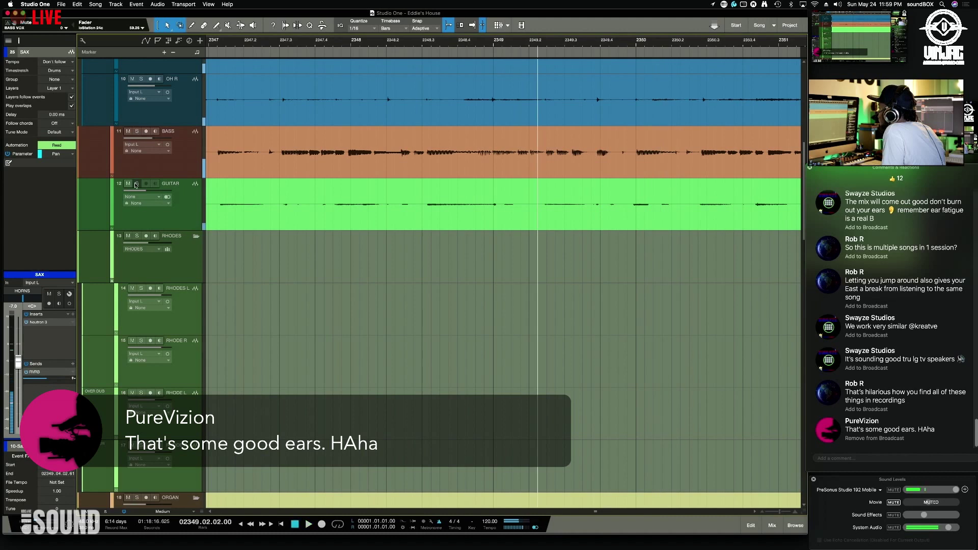
key(space)
key(space)
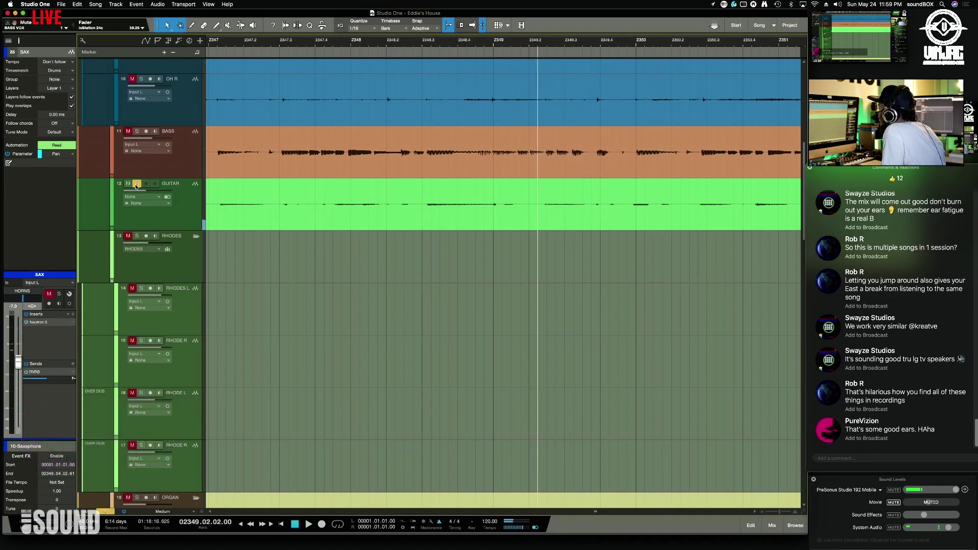
click(136, 184)
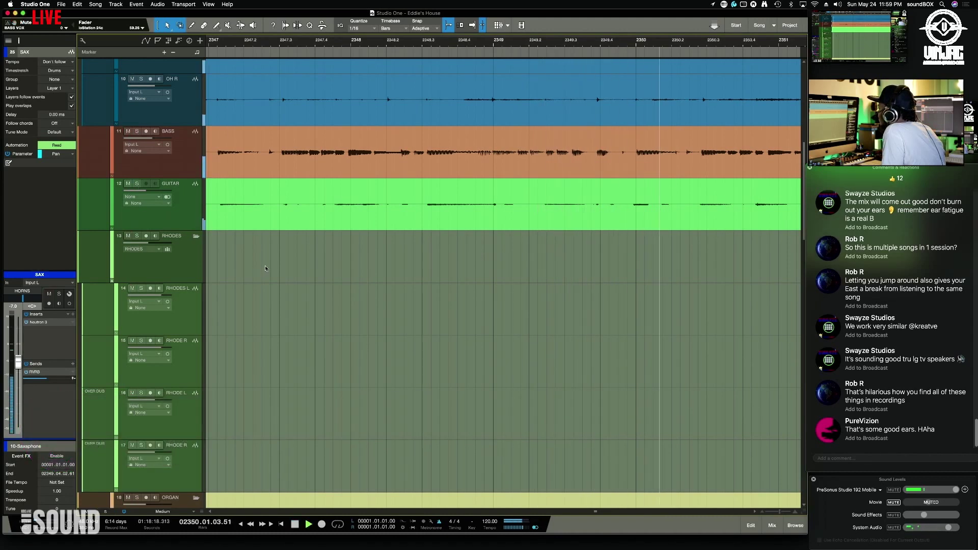
Step: Split the quiet passage of the GUITAR track from bar 2345 to bar 2367 into its own event
key(w)
scroll(472, 261, right, 5)
scroll(471, 266, right, 4)
scroll(292, 209, left, 3)
drag(256, 206, 641, 208)
click(569, 218)
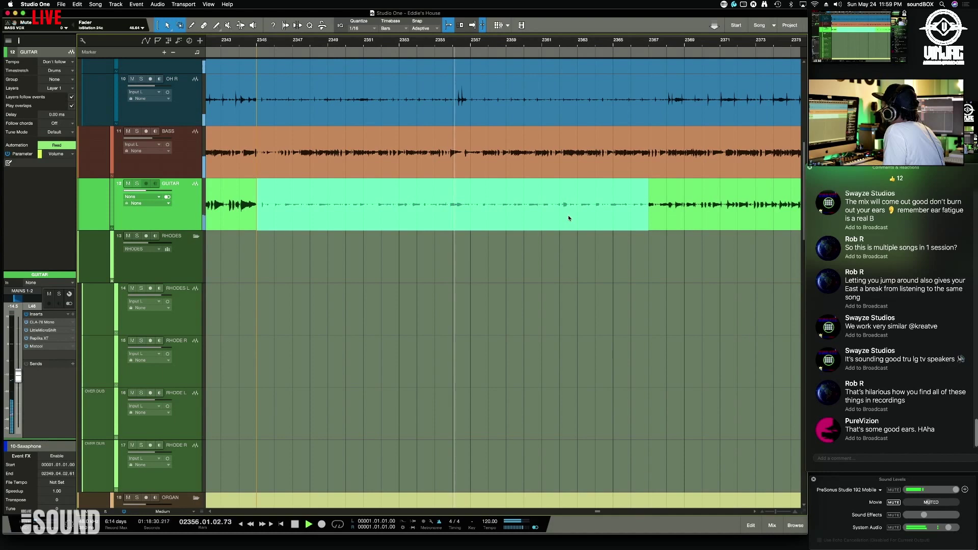
double_click(569, 218)
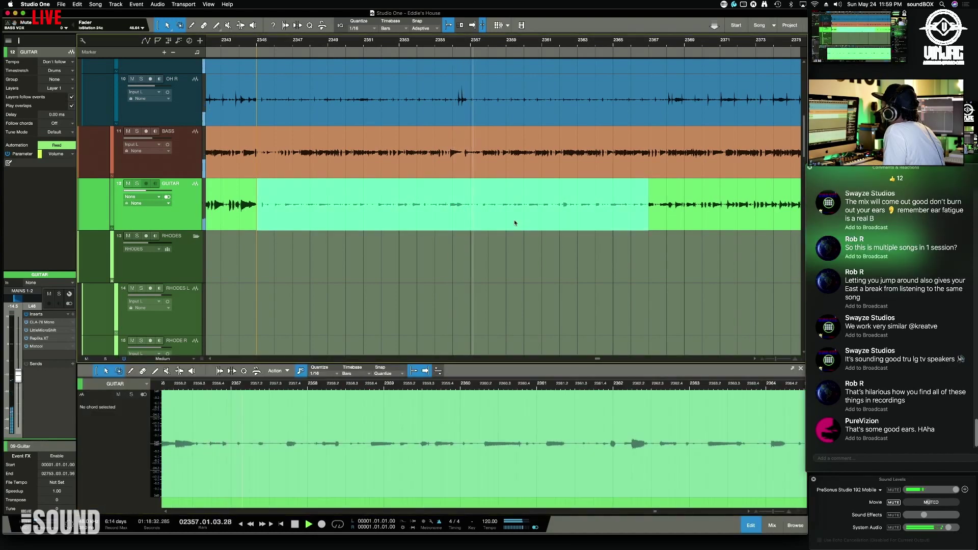
Step: Raise the clip gain of the new GUITAR event and play it from about bar 2346
click(457, 184)
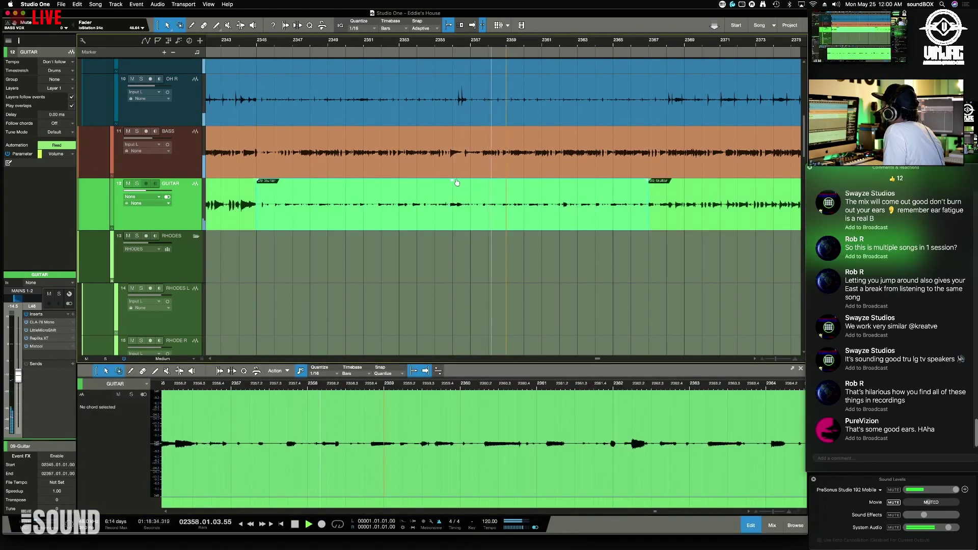
drag(453, 184, 452, 173)
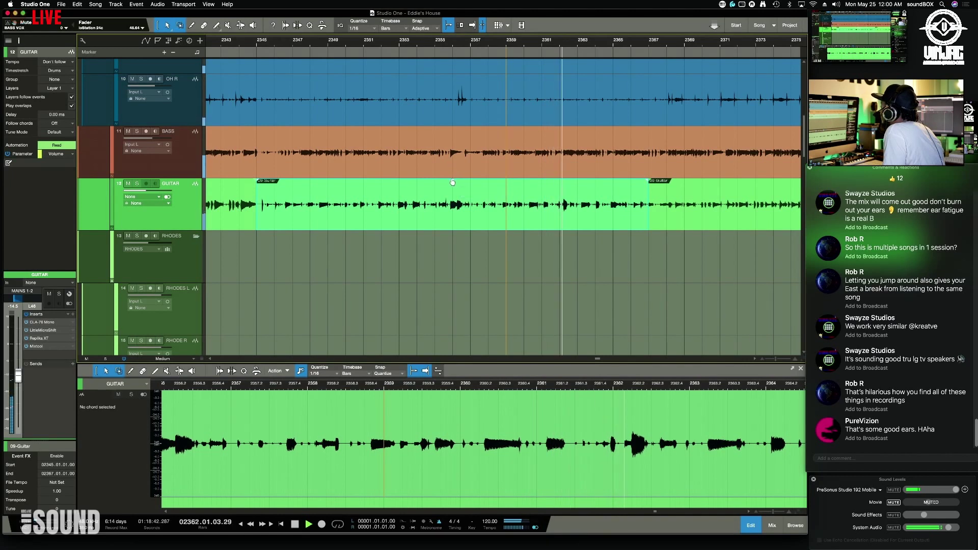
click(283, 46)
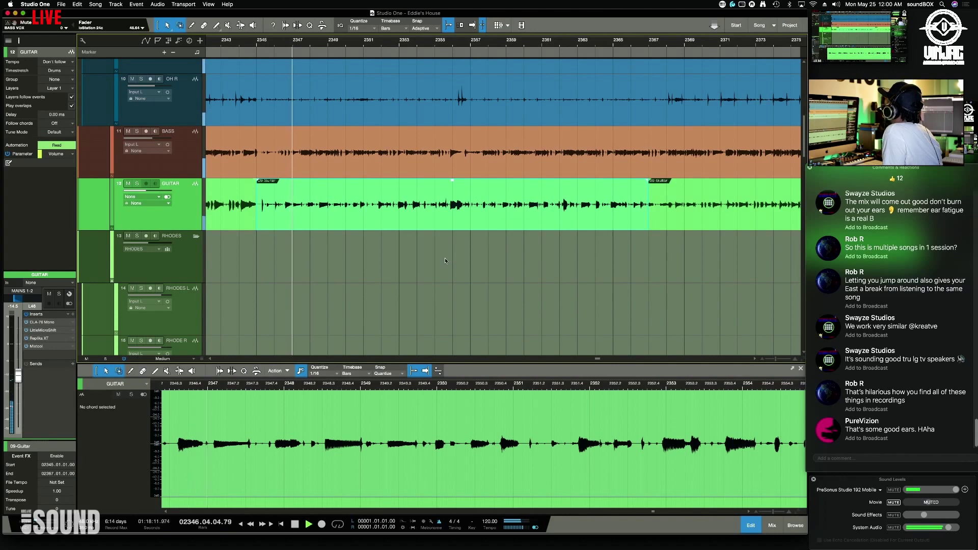
Step: Play the passage around bar 2349 repeatedly while examining the tracks from the drums down to the backing vocals
scroll(445, 258, up, 3)
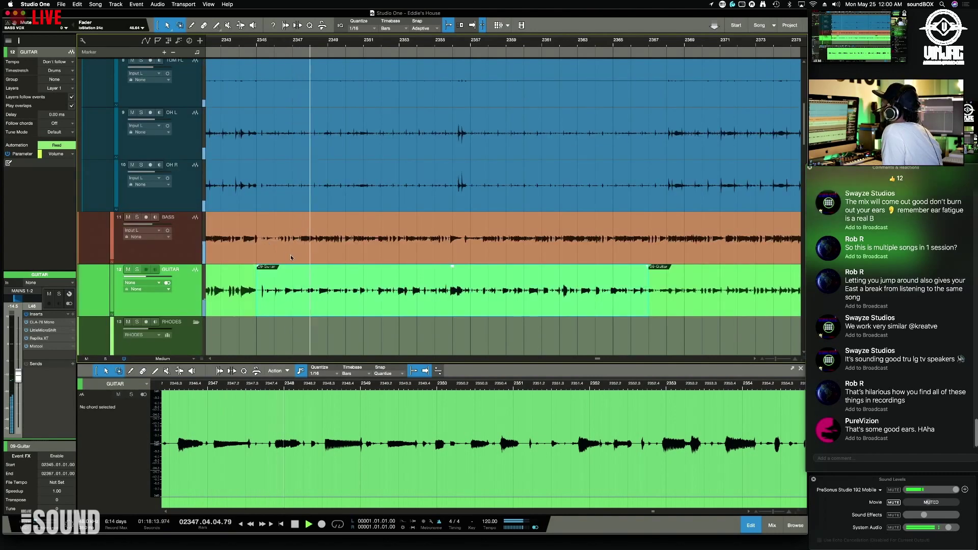
scroll(476, 203, down, 15)
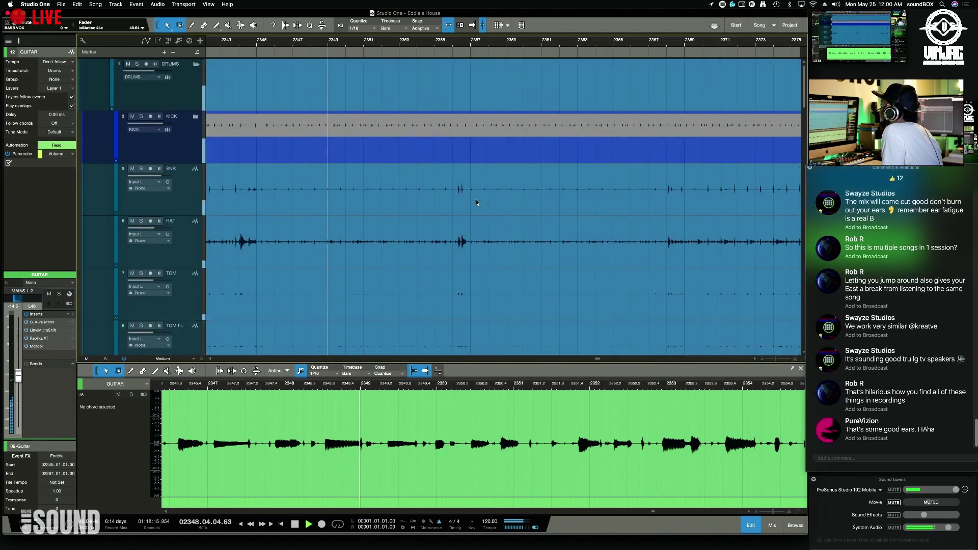
scroll(481, 200, down, 20)
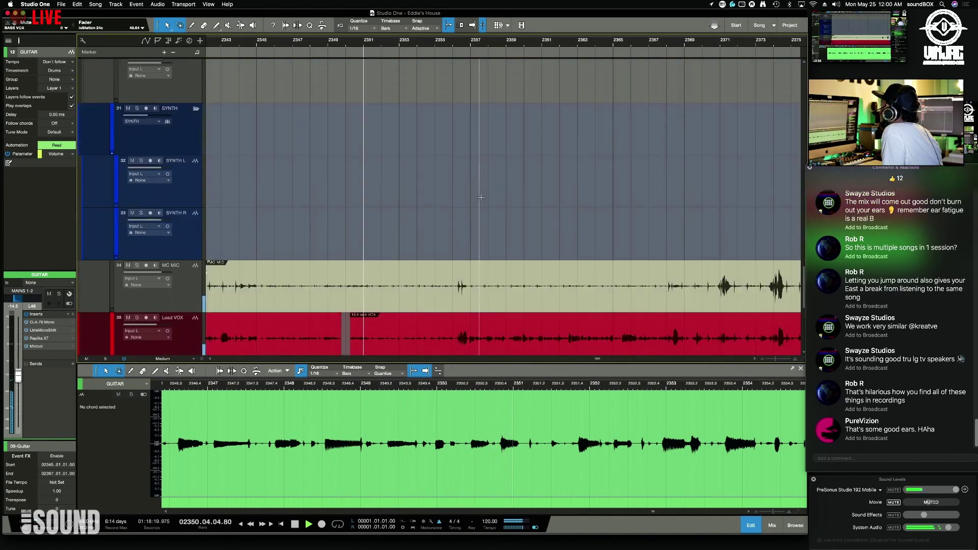
scroll(481, 198, down, 5)
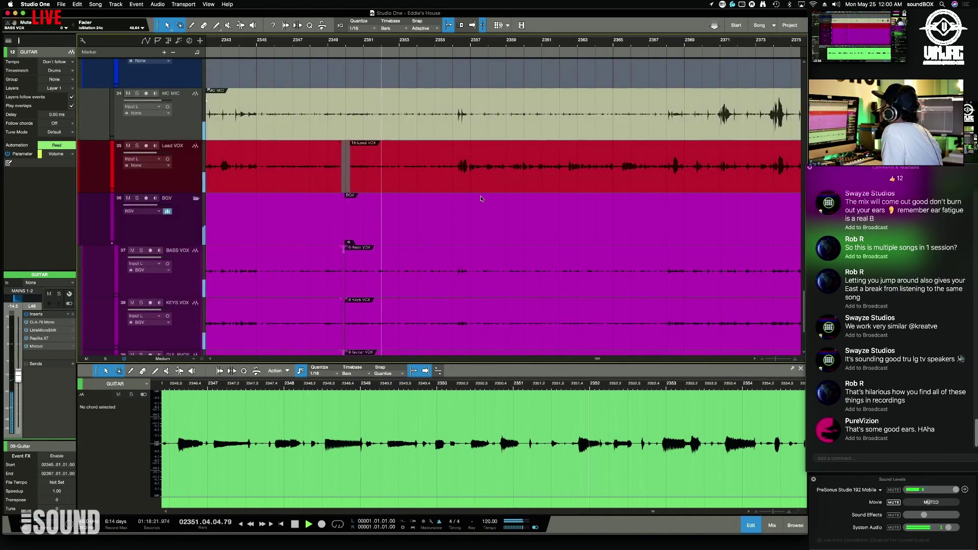
key(space)
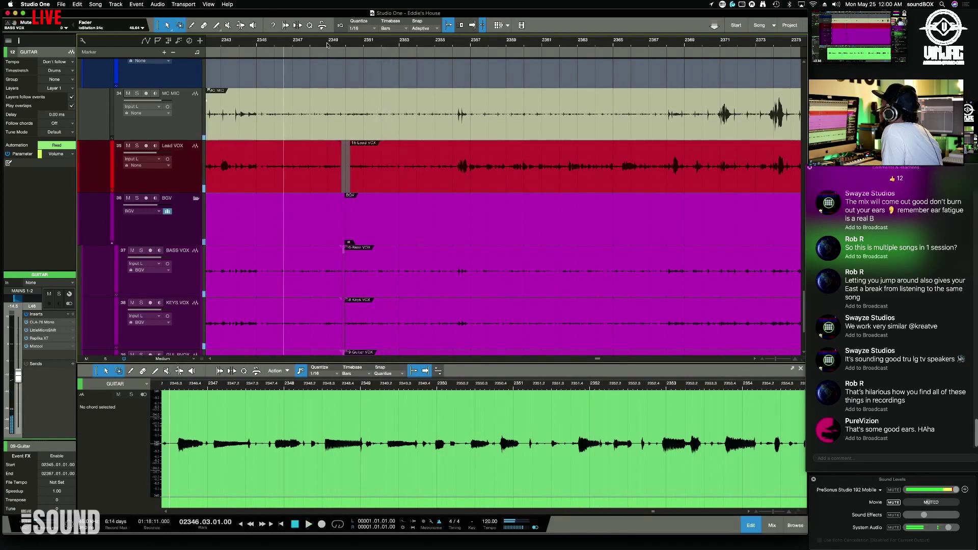
mouse_move(327, 44)
mouse_down()
mouse_move(396, 66)
mouse_move(321, 45)
mouse_up()
scroll(334, 84, up, 15)
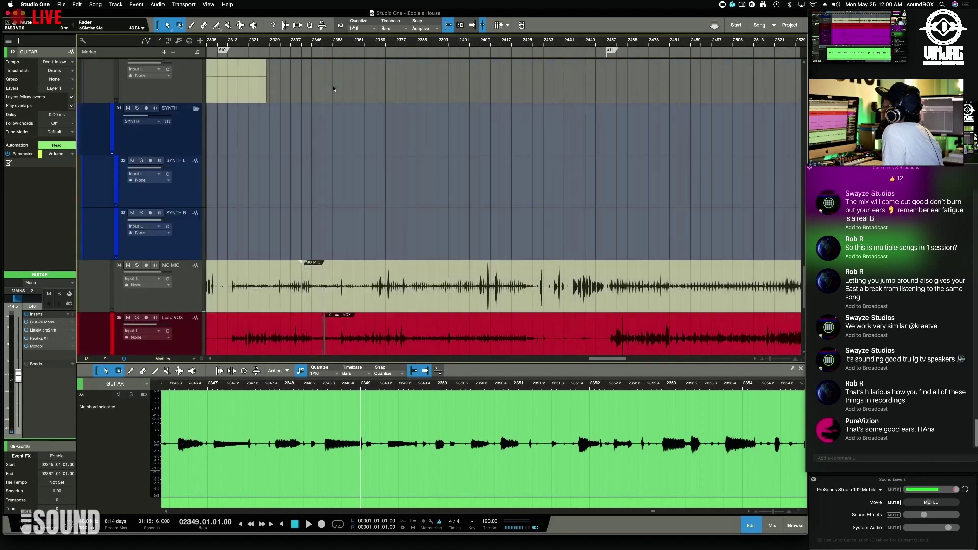
scroll(335, 84, up, 10)
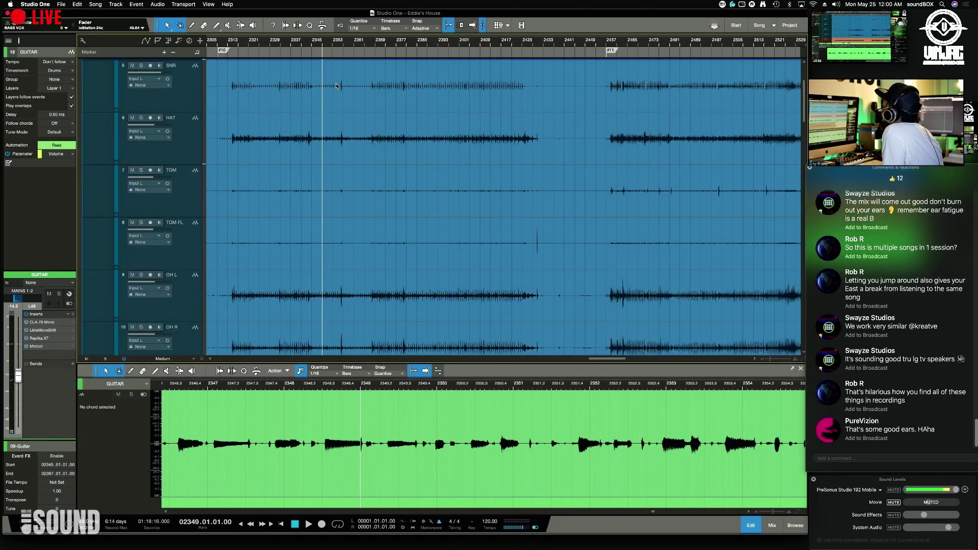
scroll(332, 76, down, 8)
scroll(332, 76, down, 8)
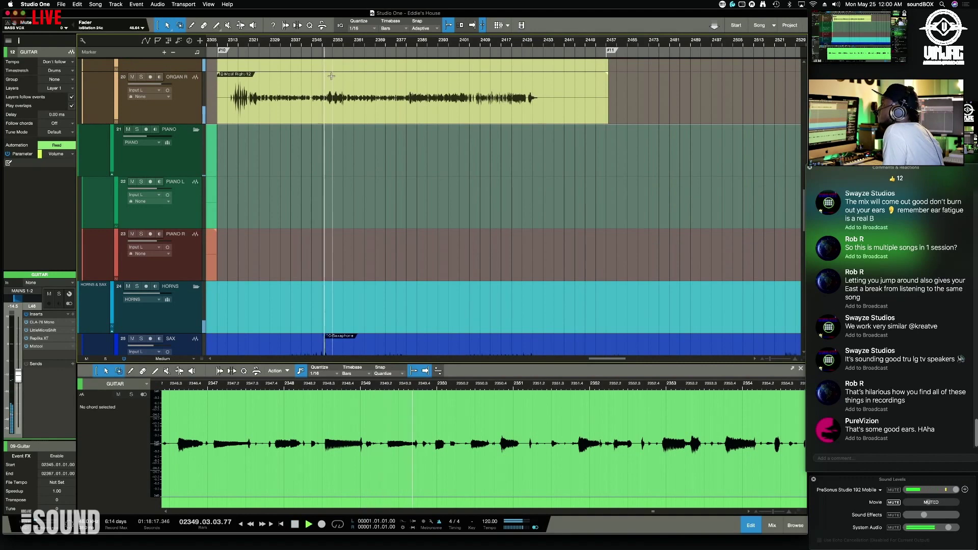
scroll(331, 76, down, 12)
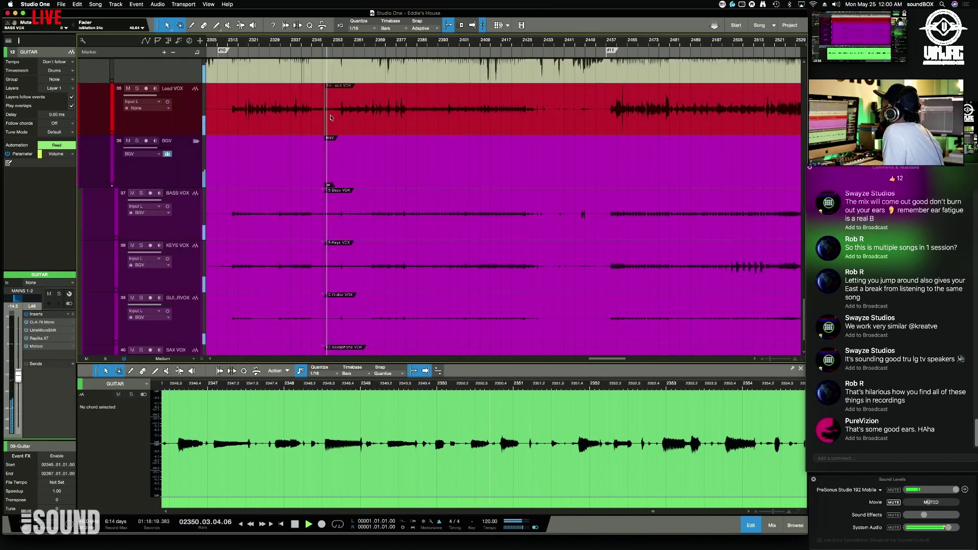
Step: Play the DRUMS group soloed around bar 2351, take it off solo and examine the tracks down to the horns
scroll(330, 117, up, 20)
scroll(331, 113, up, 3)
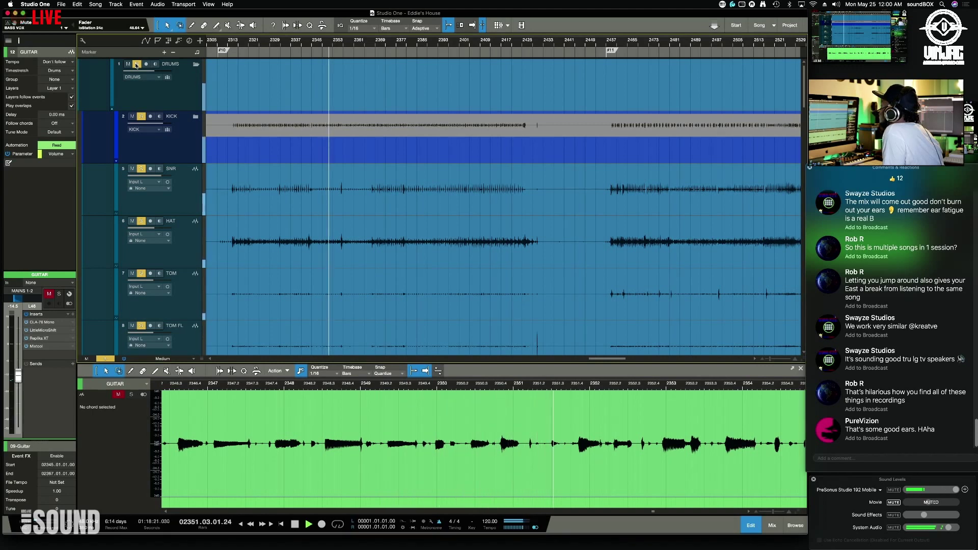
scroll(234, 108, down, 10)
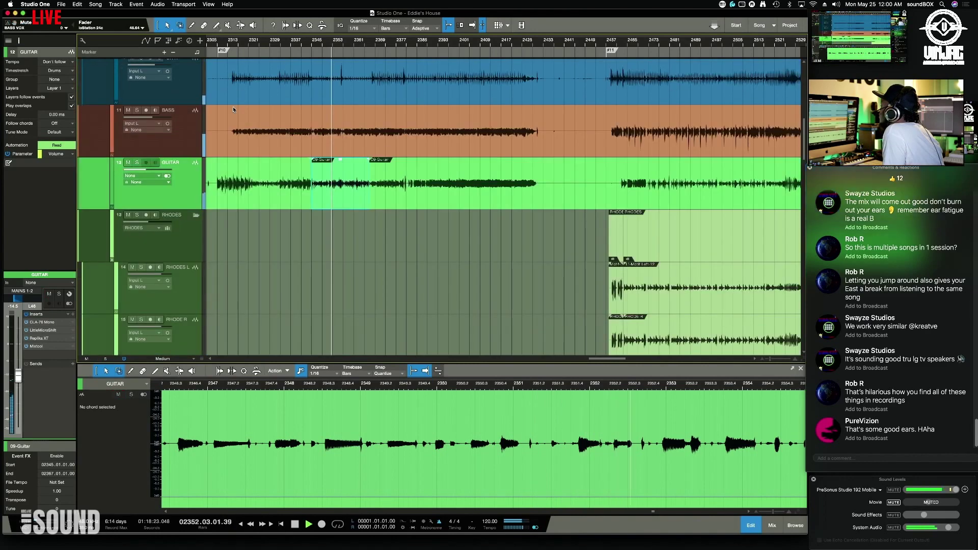
scroll(258, 108, up, 2)
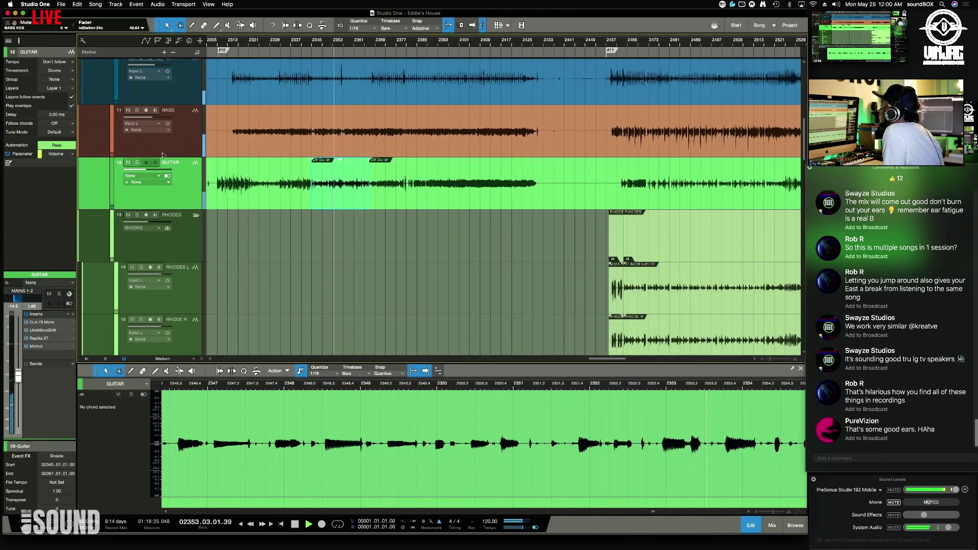
scroll(162, 153, down, 8)
scroll(164, 156, down, 7)
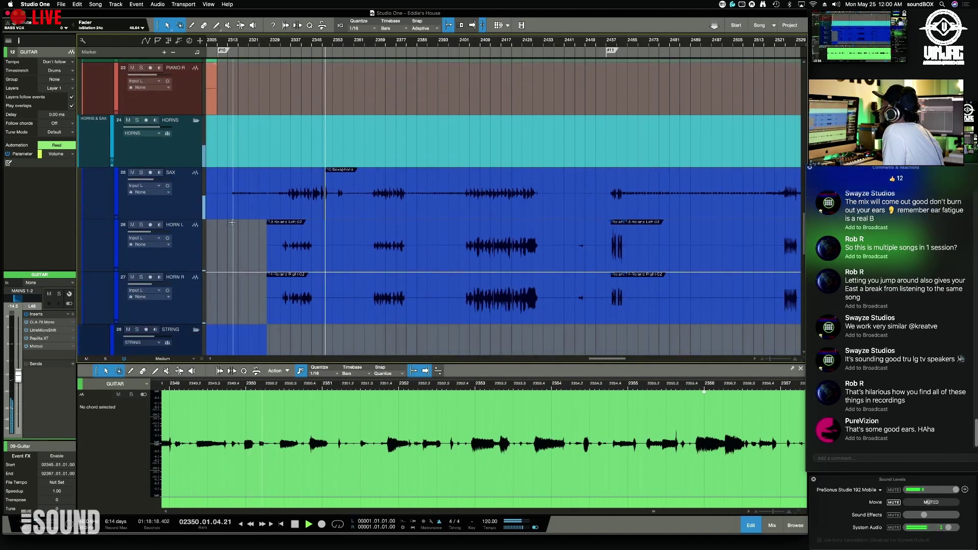
Step: Extend the start of the SAX event after the gap back to 2349.04.04
key(space)
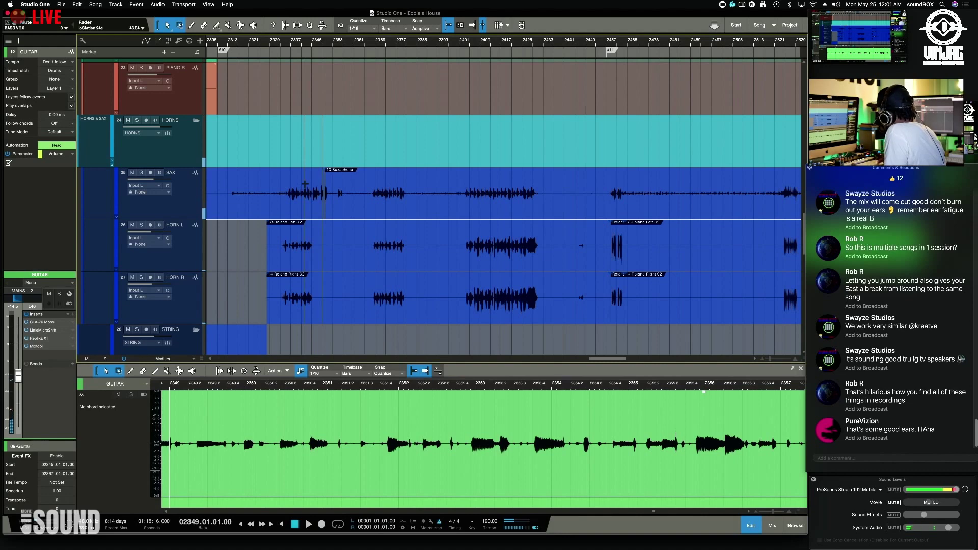
key(e)
key(e)
key(e)
key(e)
key(e)
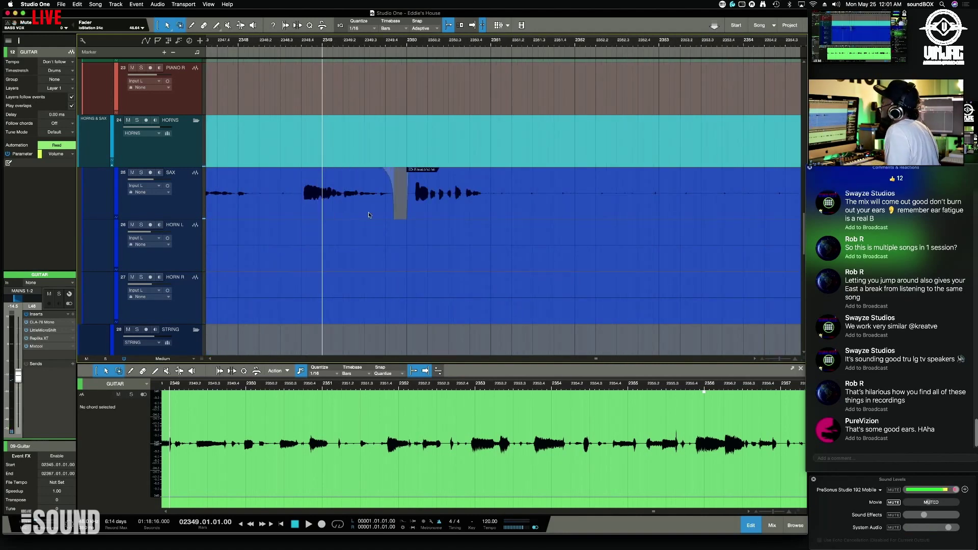
drag(406, 215, 402, 215)
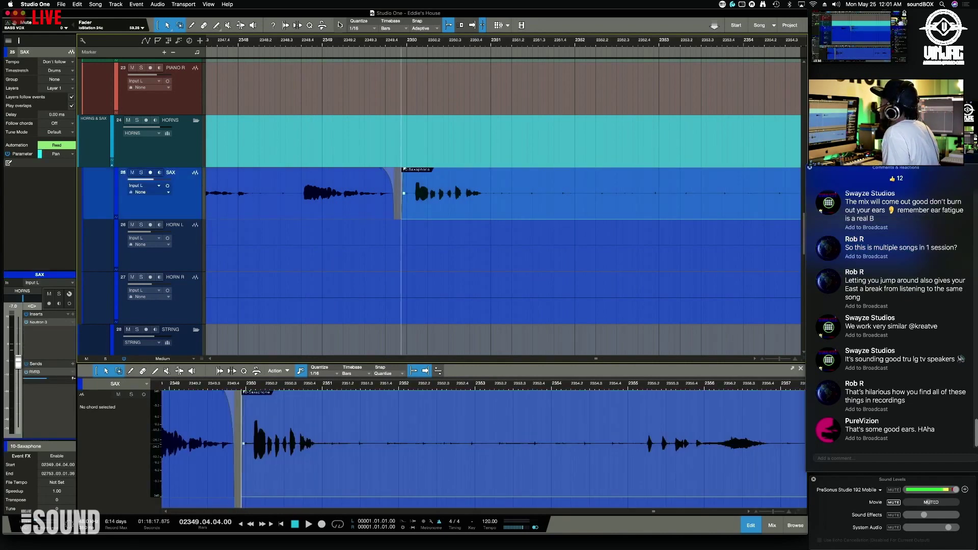
Step: Extend the start of the later SAX event further back to 2349.04.03 and play the join from 2349.02.02
key(space)
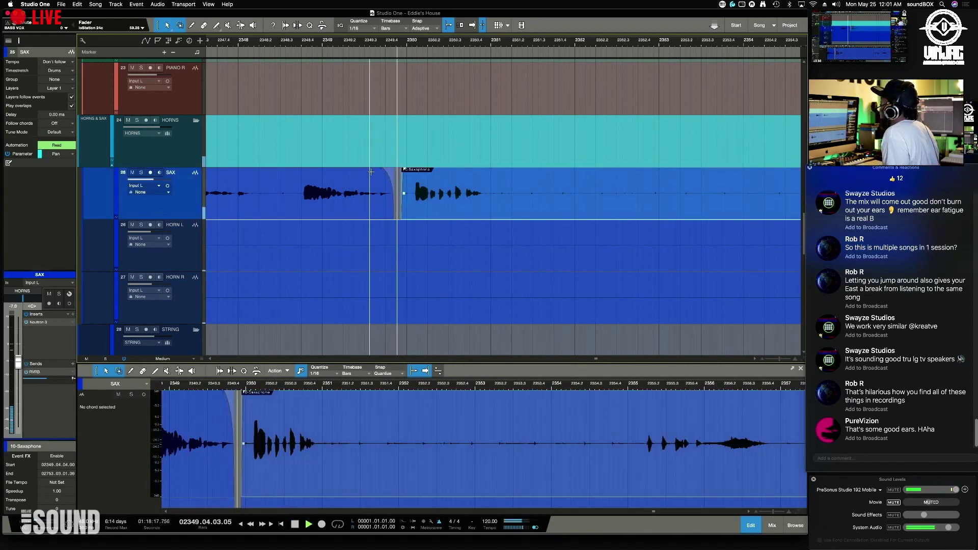
key(space)
key(space)
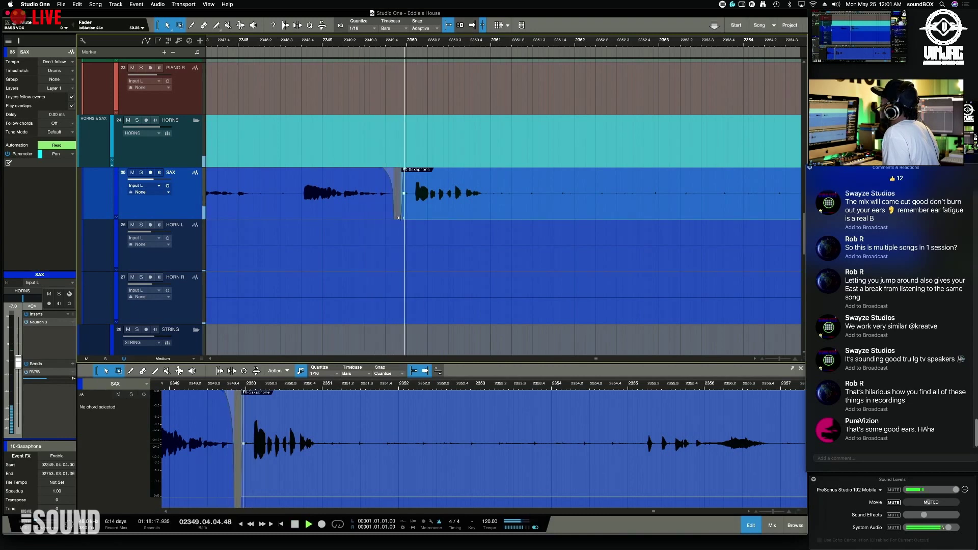
key(space)
key(space)
drag(399, 218, 395, 215)
key(space)
click(350, 42)
key(space)
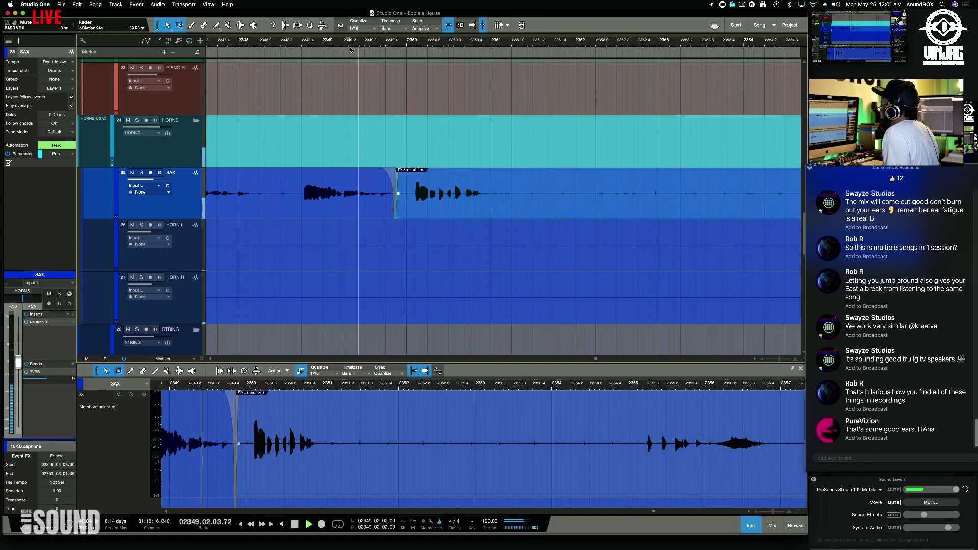
key(space)
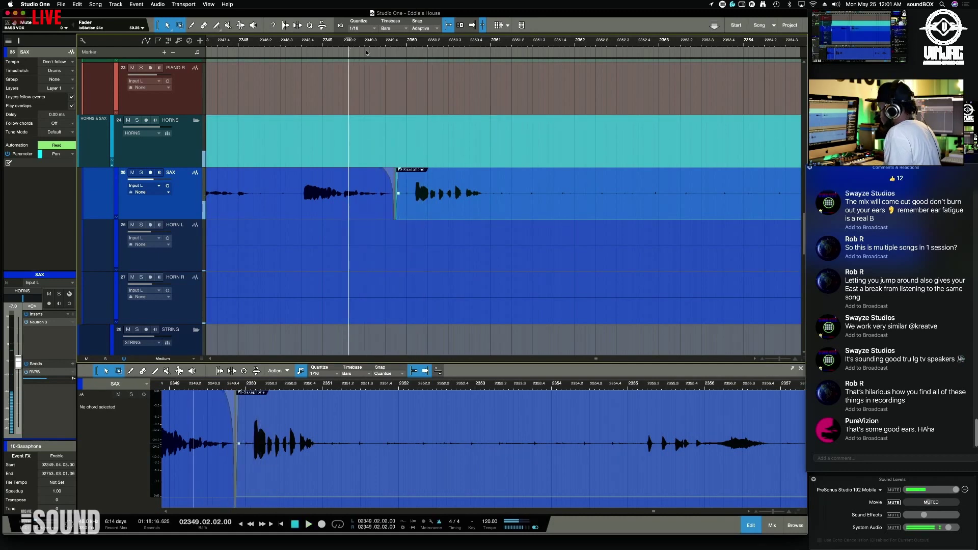
key(space)
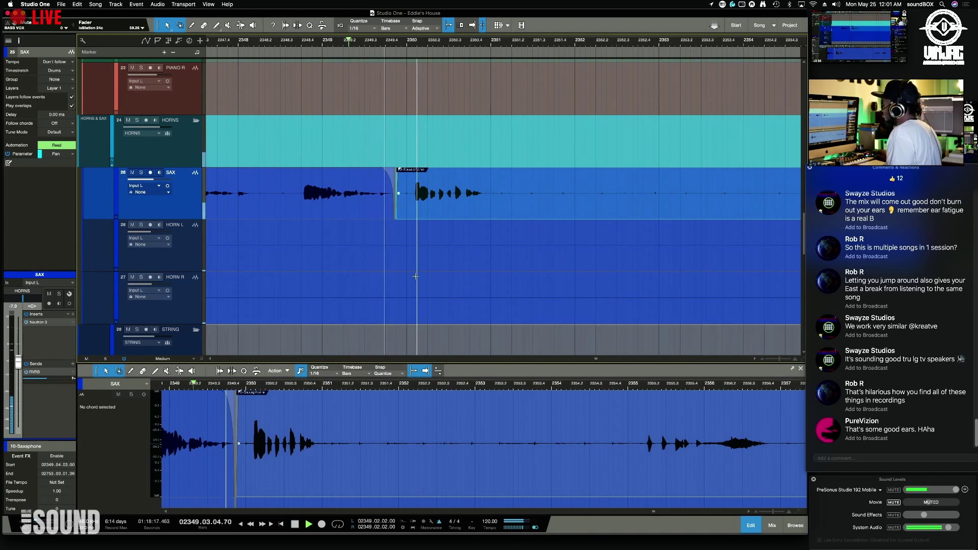
Step: Extend the start of the Lead VOX event after the gap back to 2349.04.04 and play the passage
scroll(388, 313, down, 10)
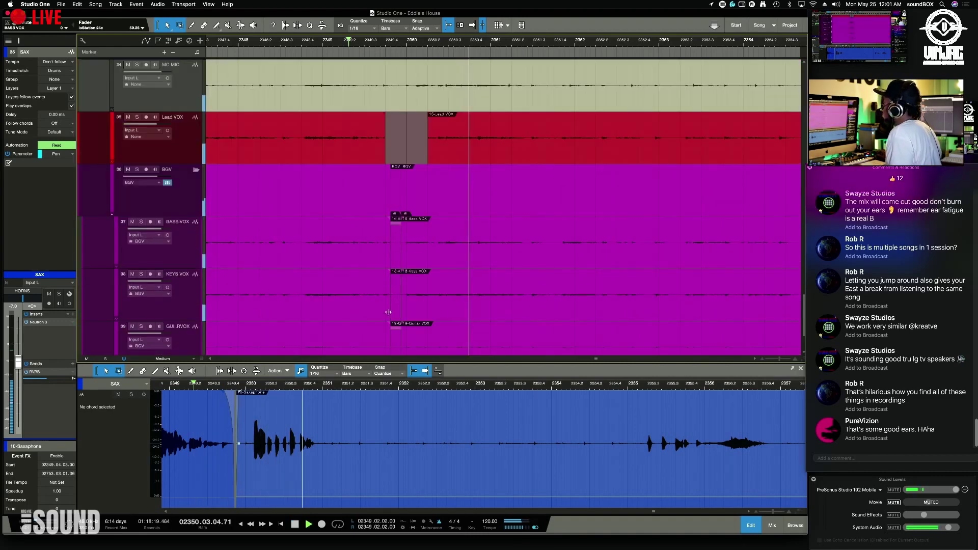
key(space)
key(space)
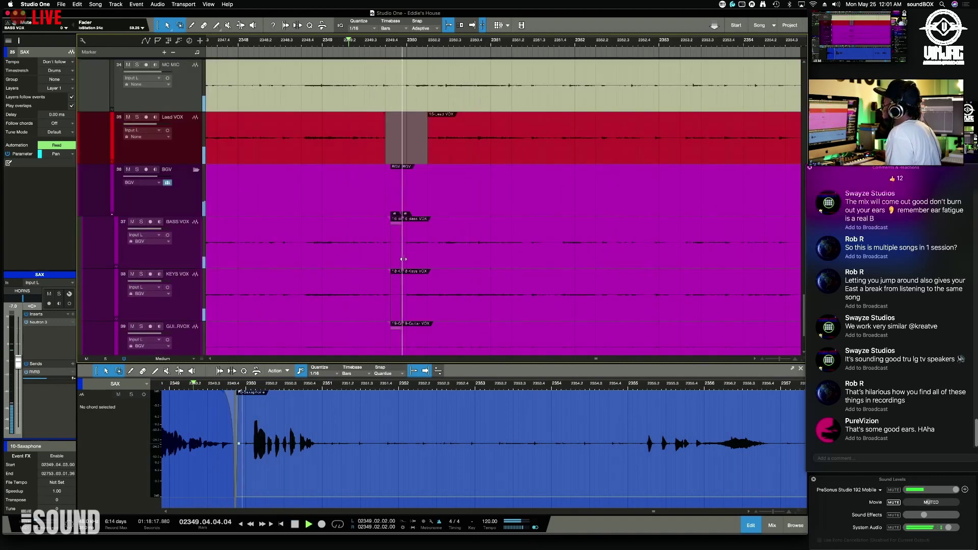
key(e)
key(e)
key(e)
key(e)
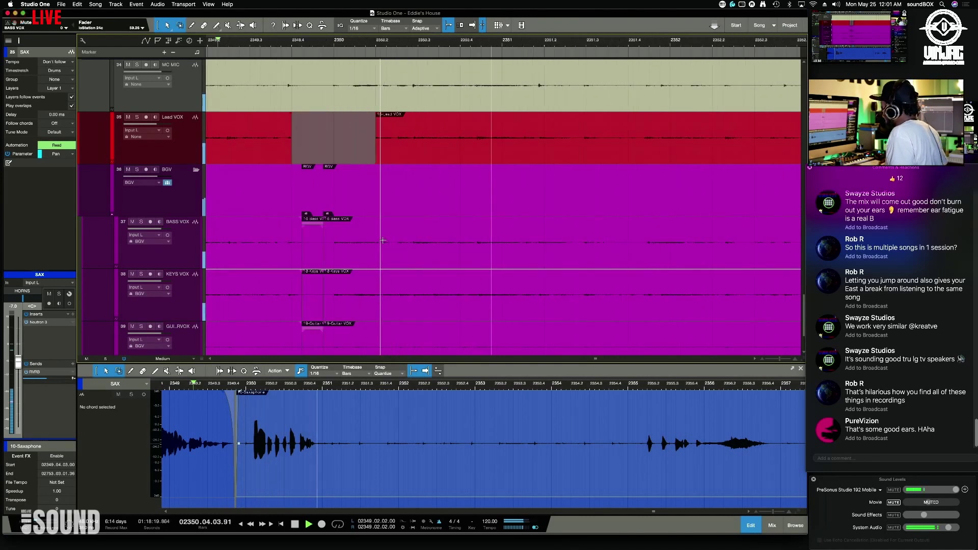
scroll(481, 314, left, 6)
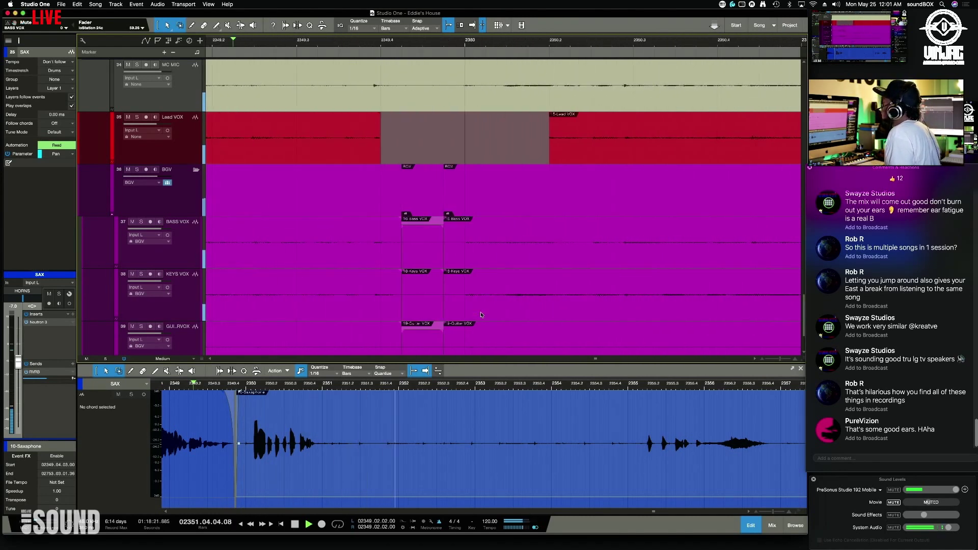
key(space)
drag(542, 150, 434, 149)
key(space)
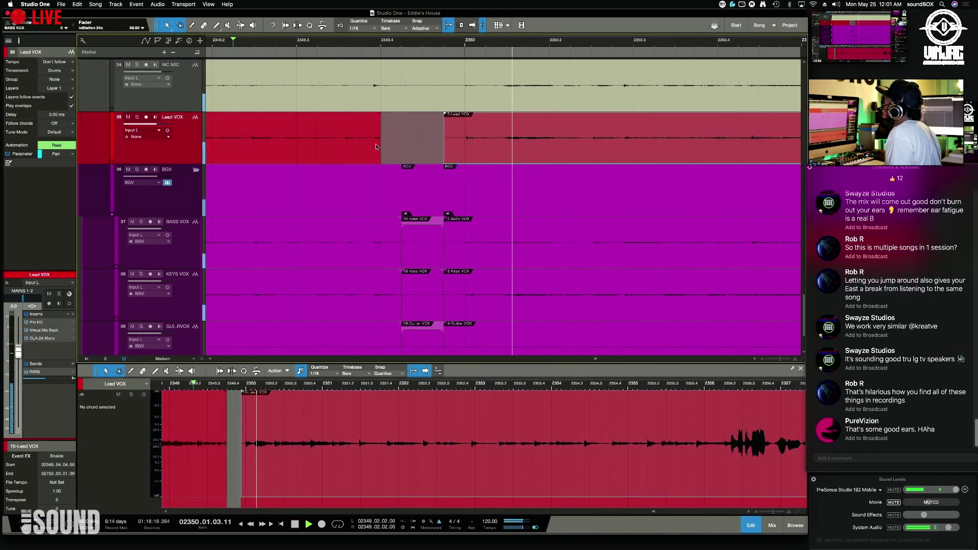
Step: Extend the end of the Lead VOX event before the gap to 2349.04.04 so it meets the following event
drag(381, 143, 395, 151)
key(space)
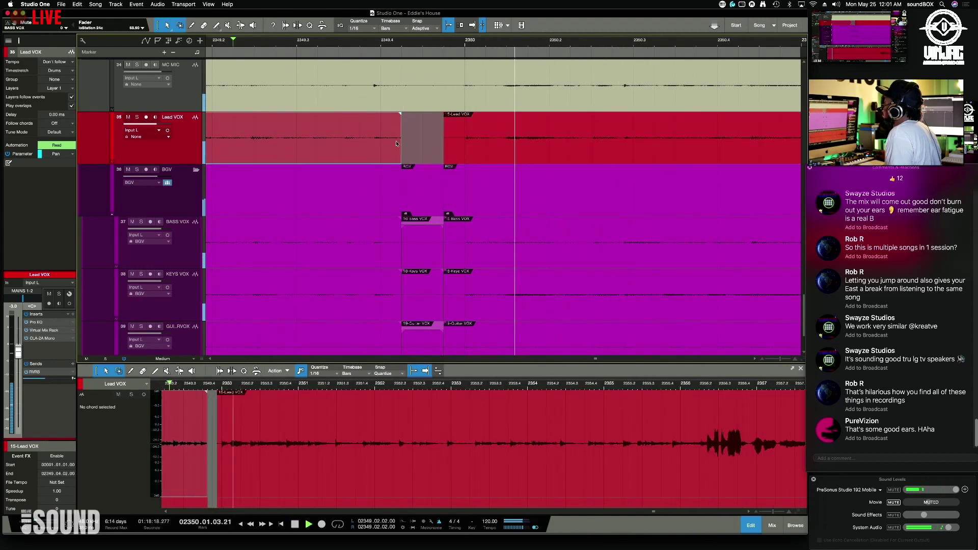
drag(400, 151, 443, 152)
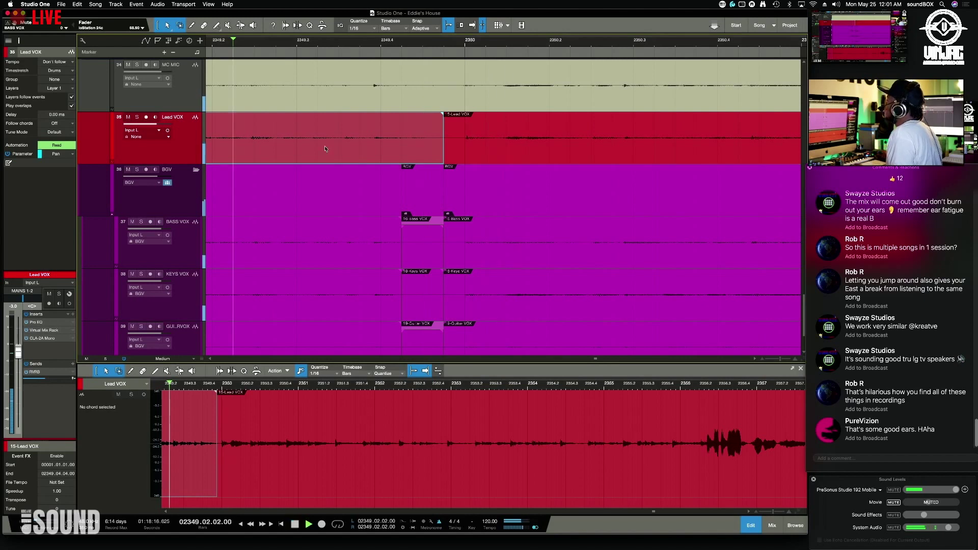
Step: Solo the Lead VOX track and play the join repeatedly from 2349.02.02
click(136, 118)
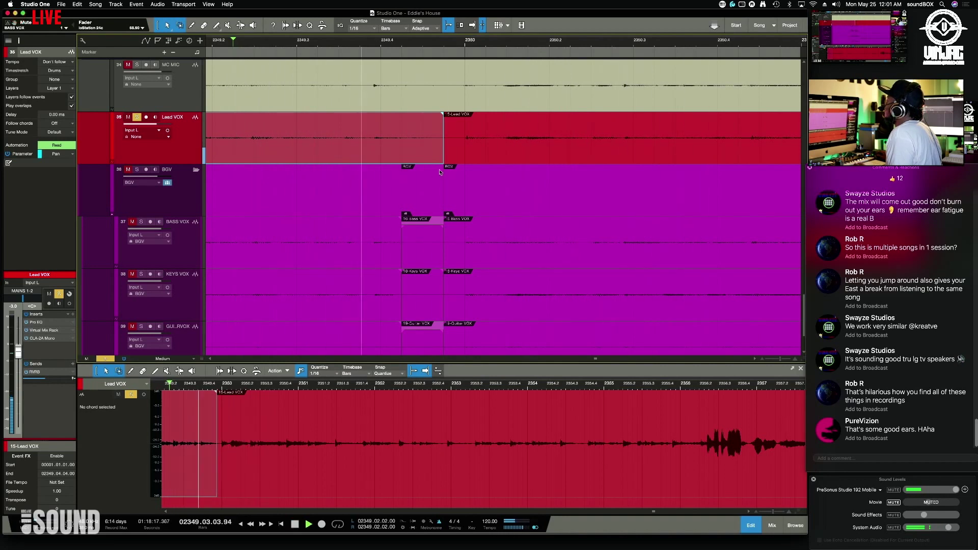
key(space)
key(space)
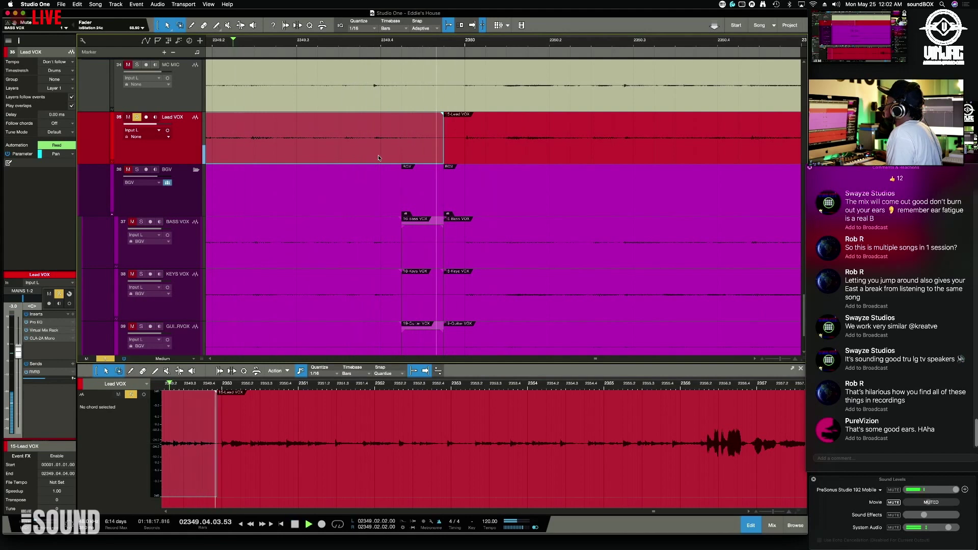
key(space)
key(e)
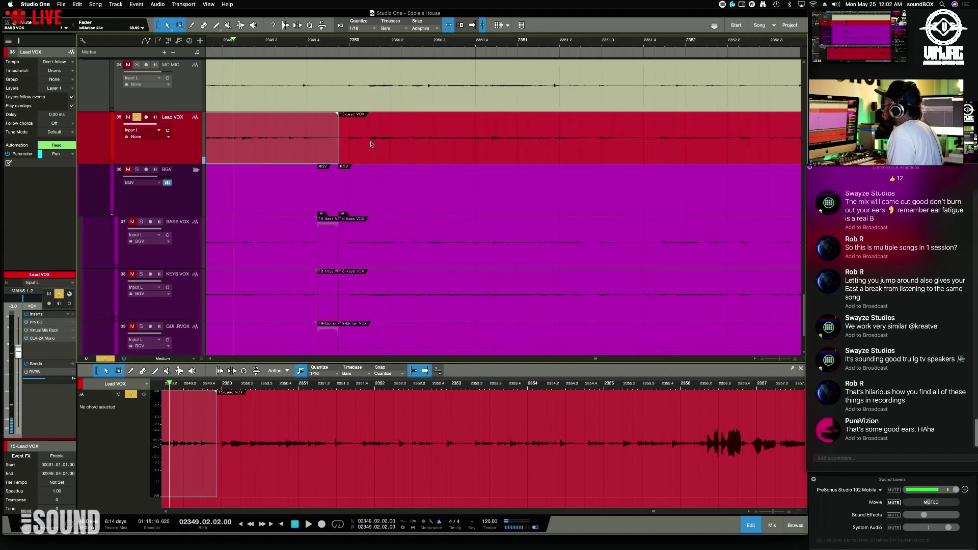
scroll(371, 144, left, 5)
key(space)
key(space)
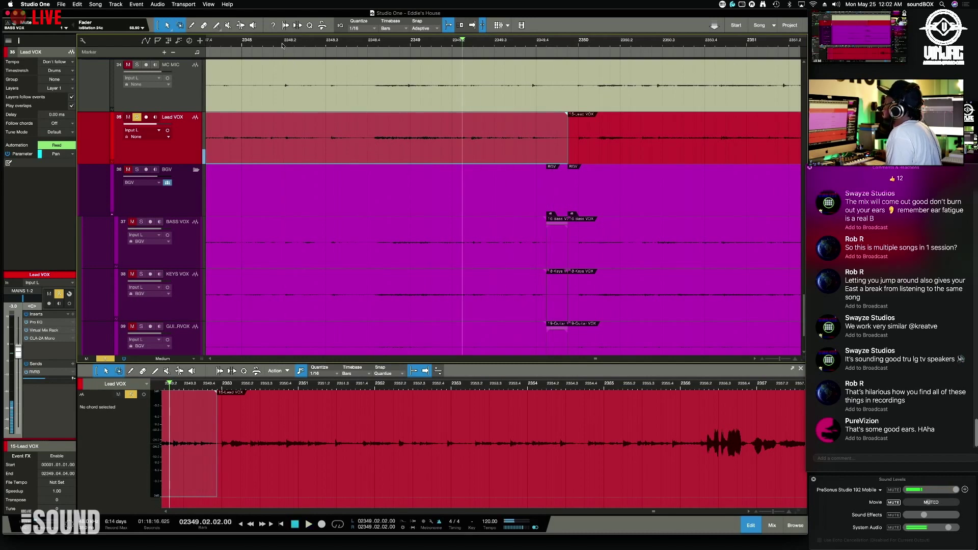
key(space)
key(space)
key(space)
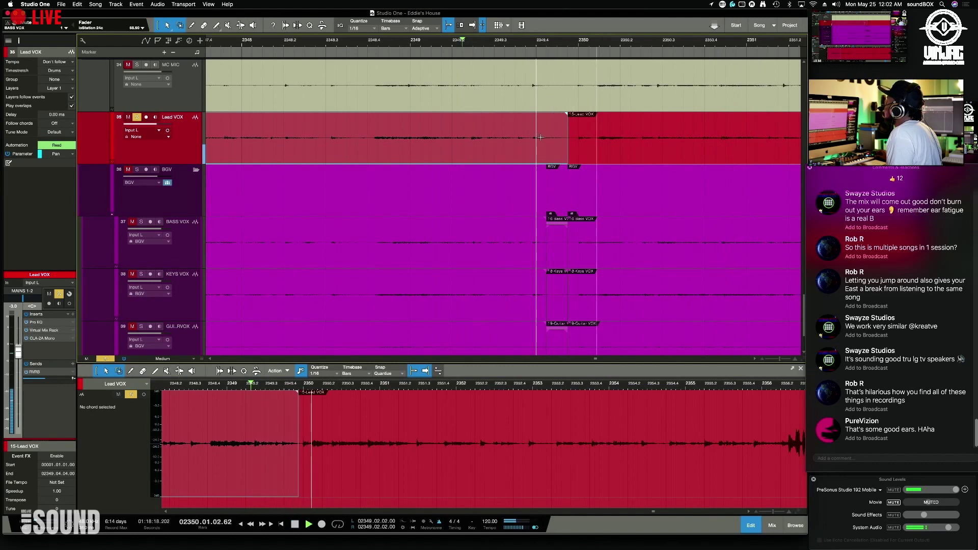
Step: Examine the backing vocal tracks around the join and play the soloed Lead VOX from 2348.03.04 through bar 2351
scroll(567, 238, down, 3)
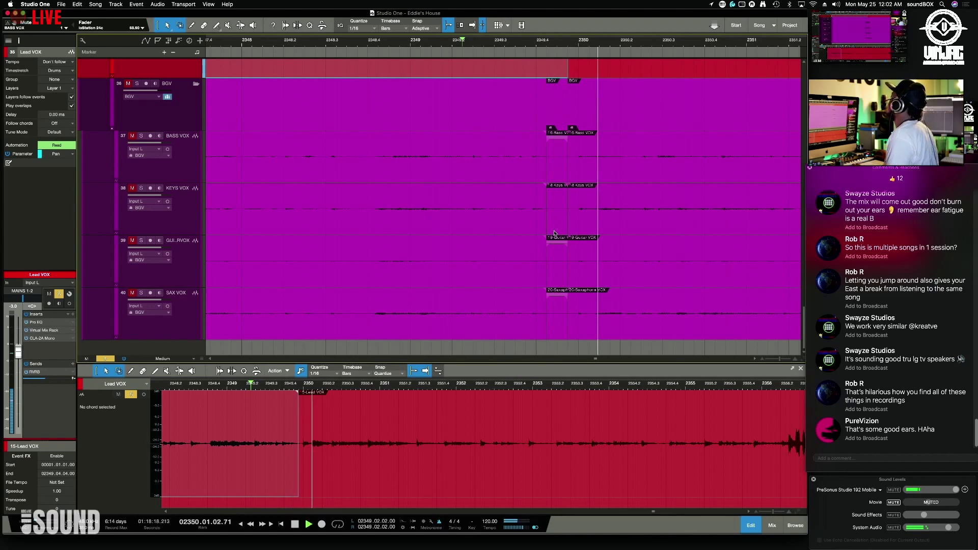
key(space)
scroll(551, 236, up, 3)
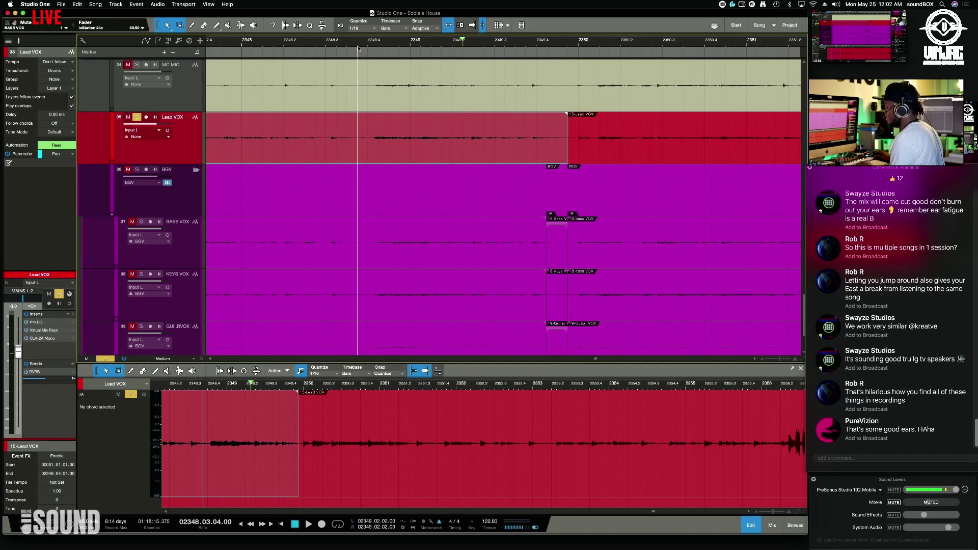
key(space)
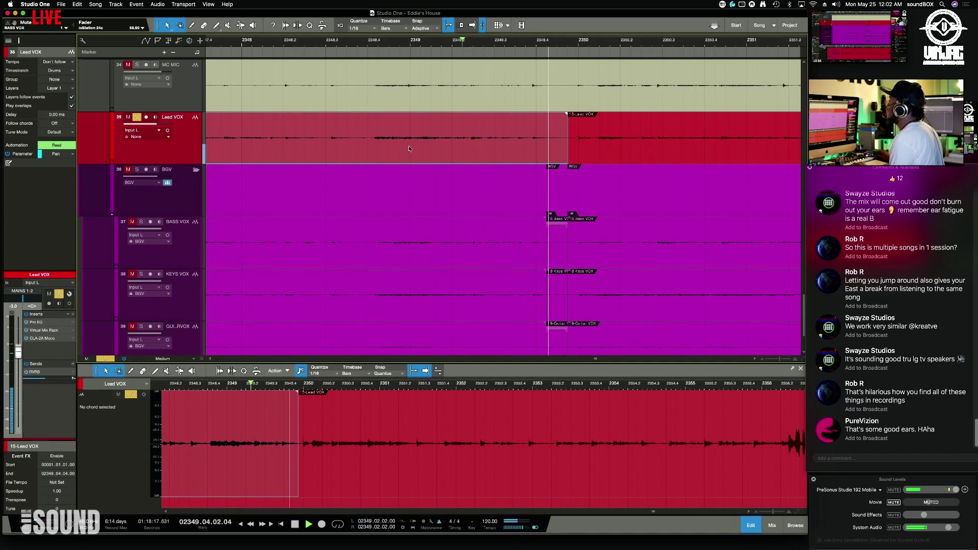
key(space)
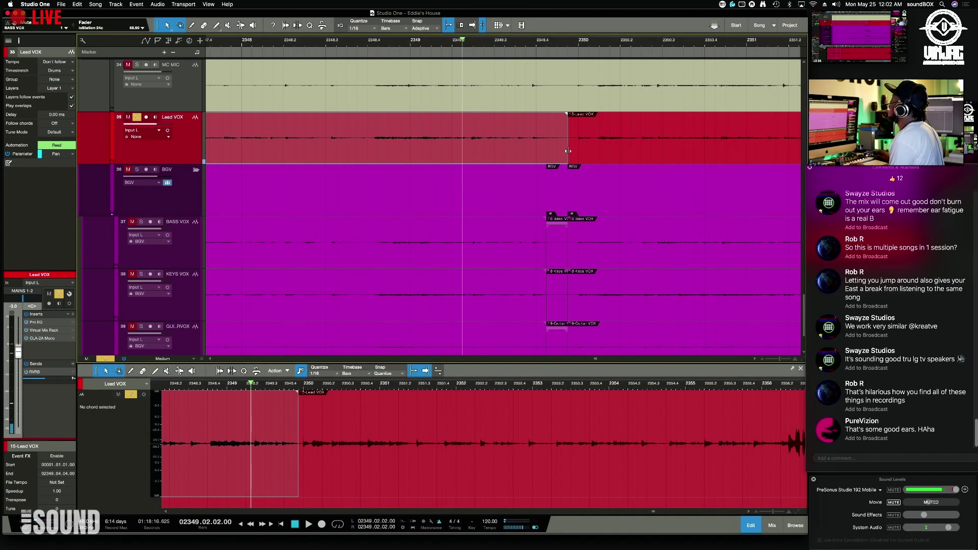
key(space)
key(space)
key(space)
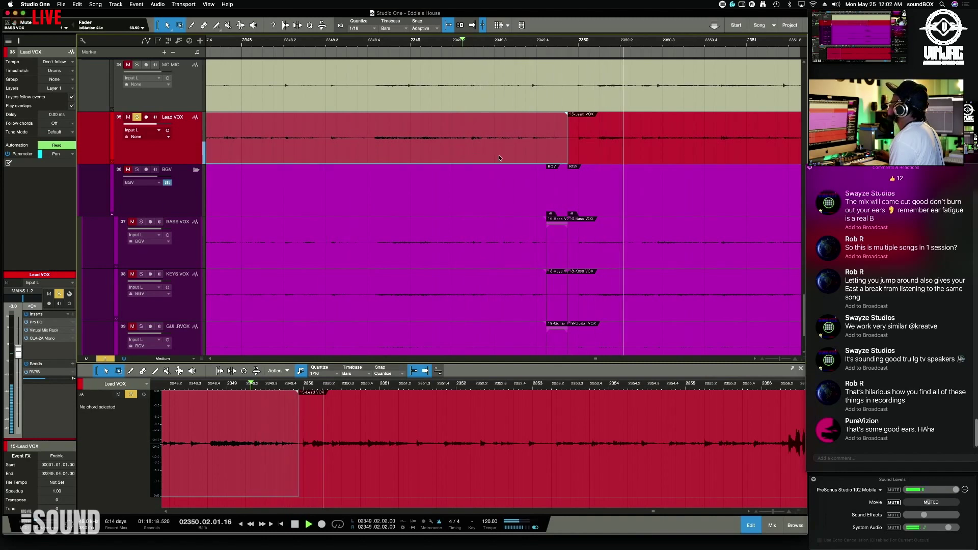
scroll(503, 157, right, 2)
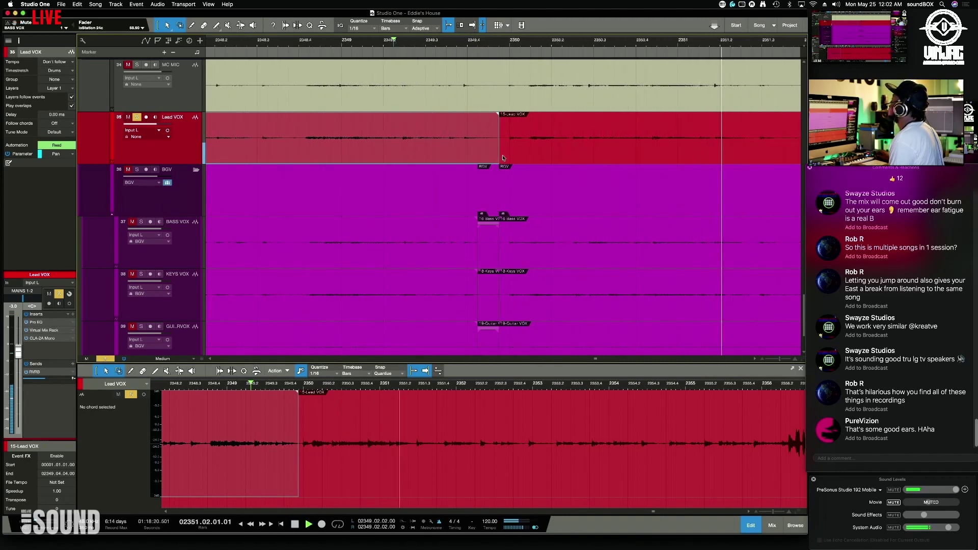
key(space)
key(space)
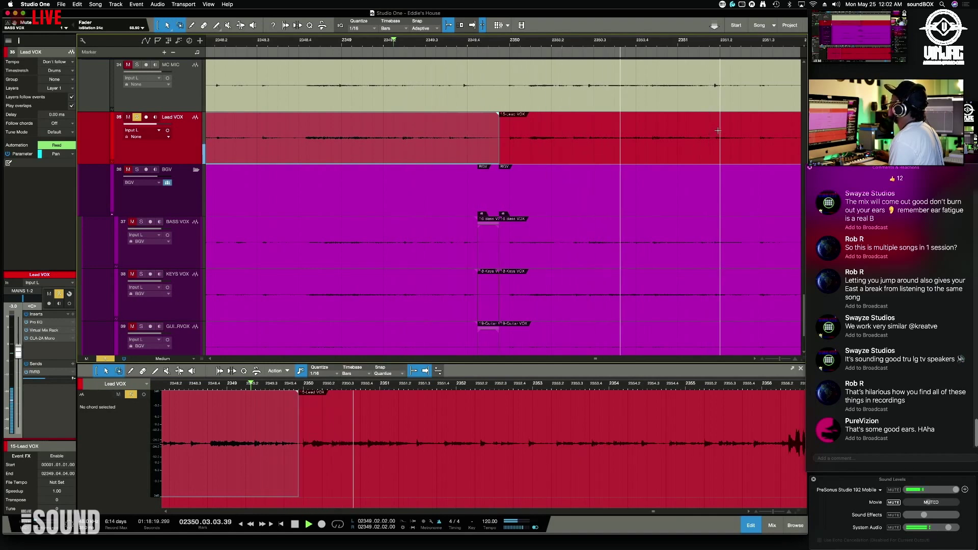
Step: Trim the end of the earlier Lead VOX event back to 2349.04.01 and play the vocal around 2351.02.01
drag(717, 131, 750, 143)
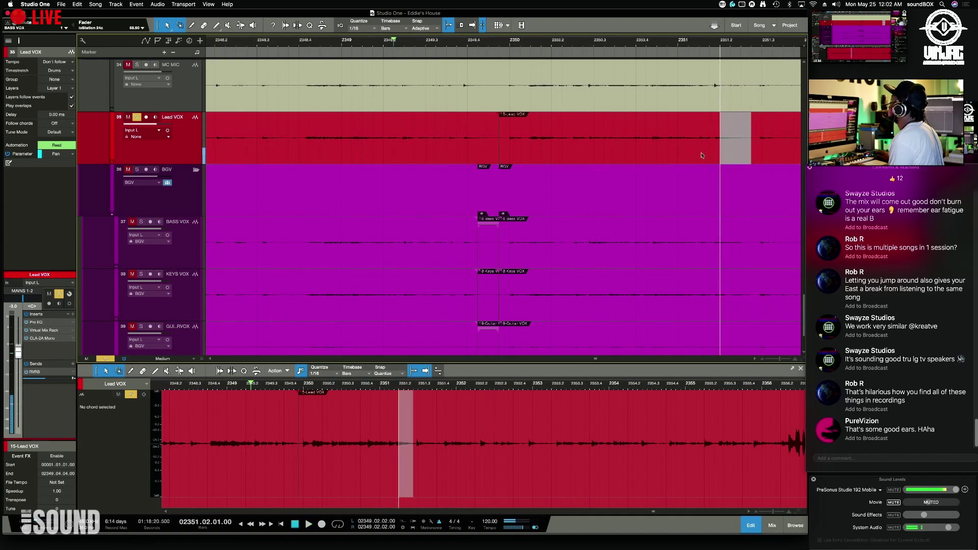
drag(496, 156, 466, 132)
click(732, 150)
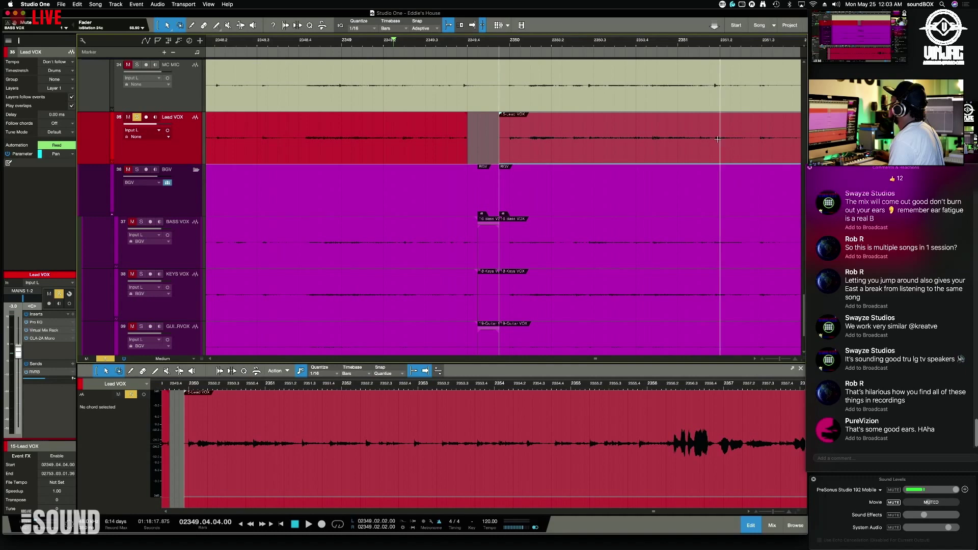
key(space)
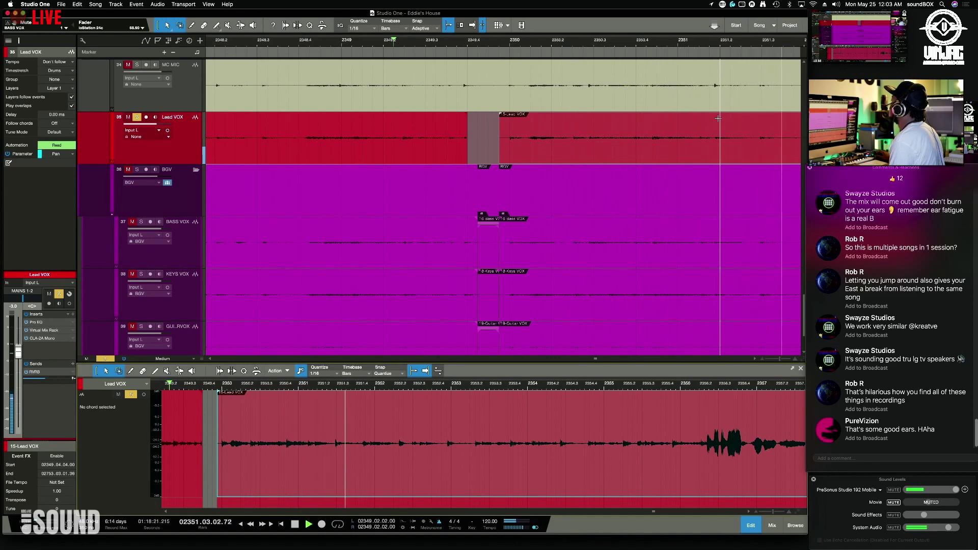
Step: Split the Lead VOX event at 2351.02.01, 2352.04.01 and 2352.03.01, and select the slice starting at 2352.03.01
click(718, 118)
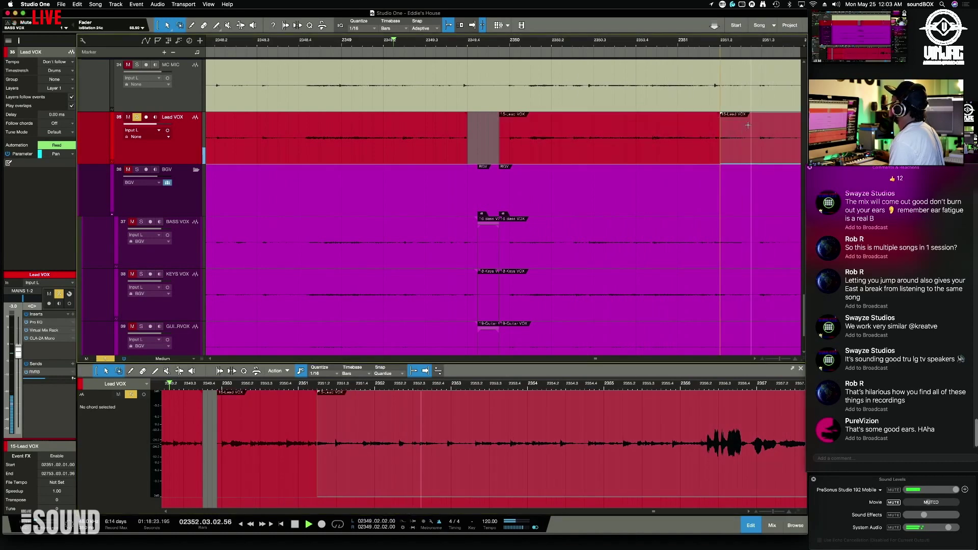
scroll(693, 132, right, 5)
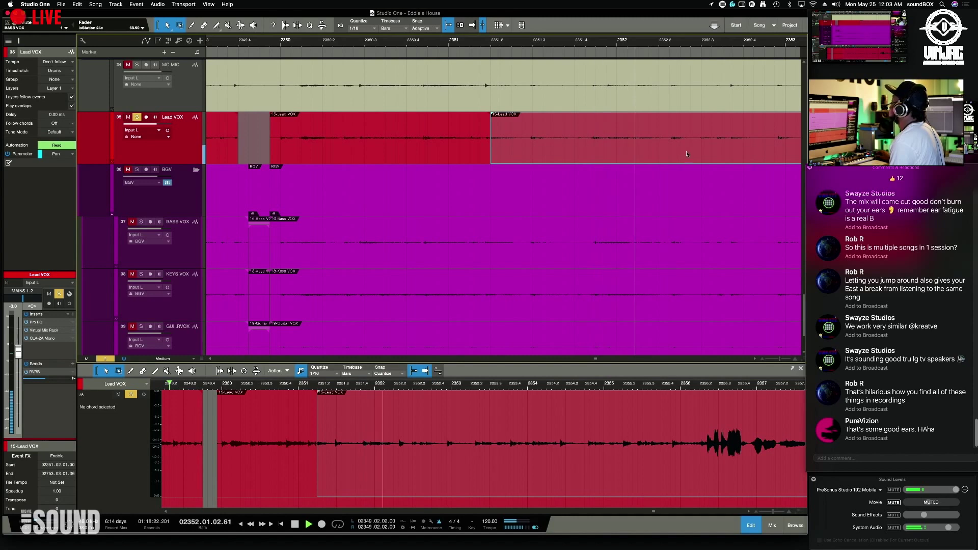
click(743, 129)
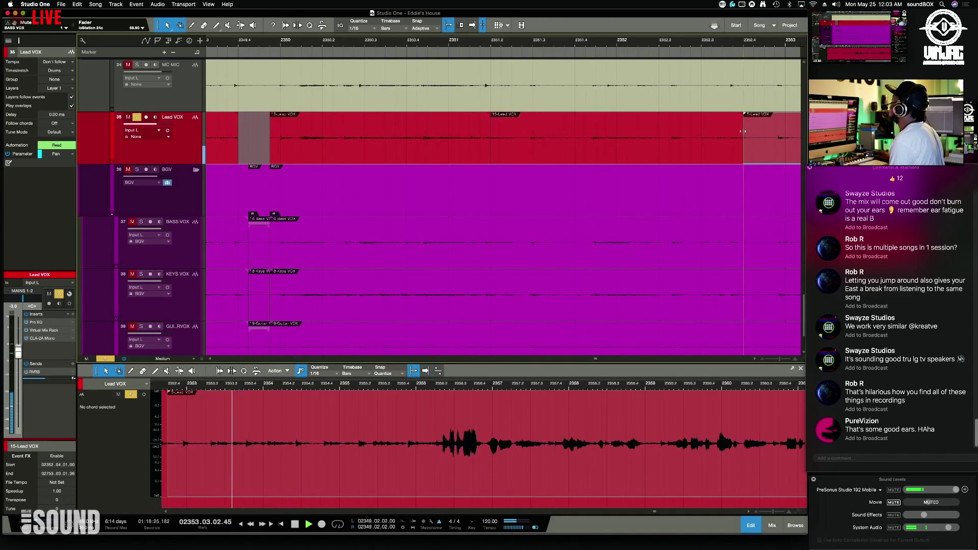
click(701, 129)
shift+click(682, 155)
click(733, 161)
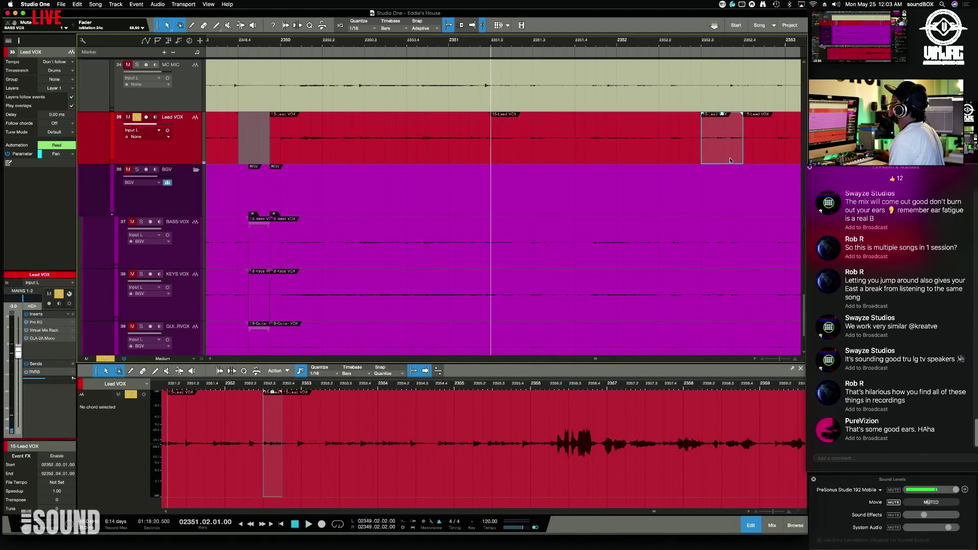
Step: Copy the selected Lead VOX slice over the gap so it starts at 2349.03.04, and play the join from 2349.02.02
drag(722, 160, 254, 128)
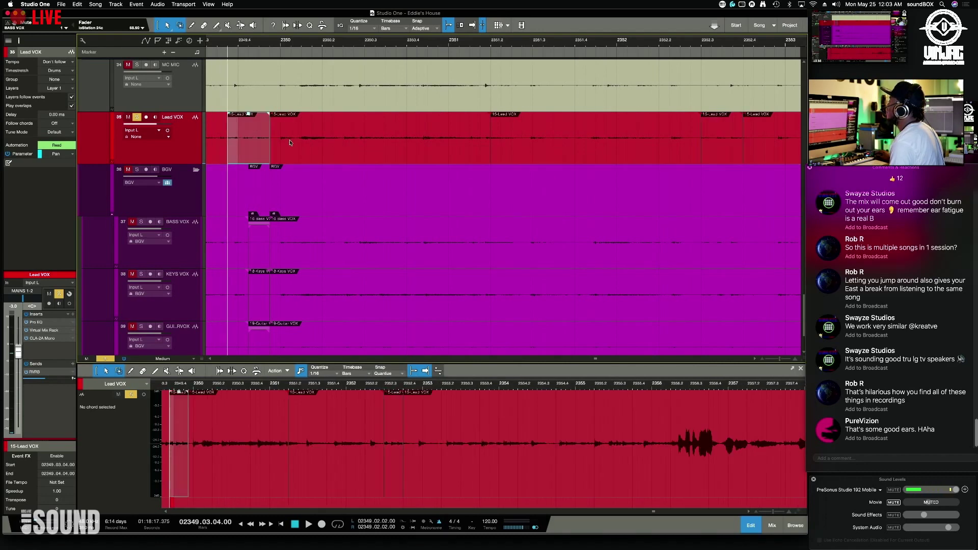
scroll(303, 135, left, 5)
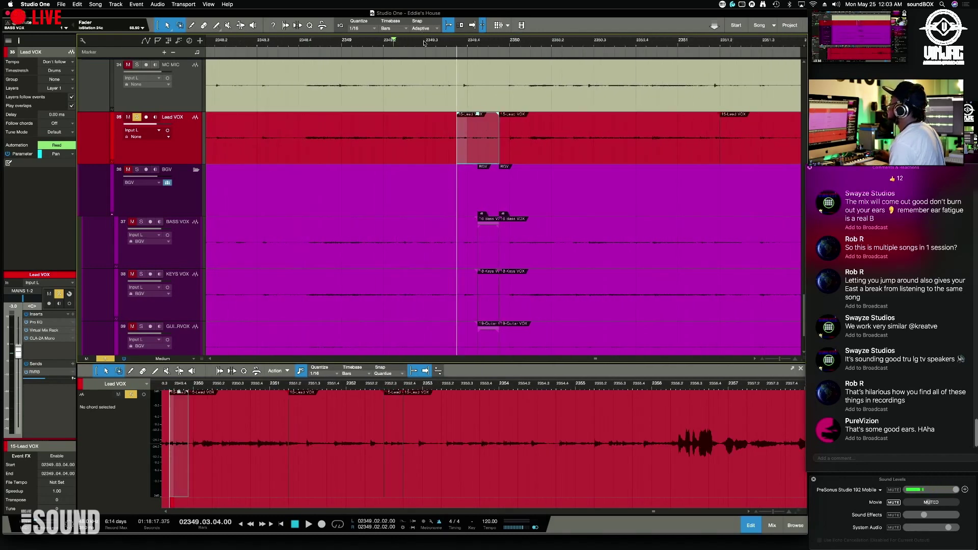
key(space)
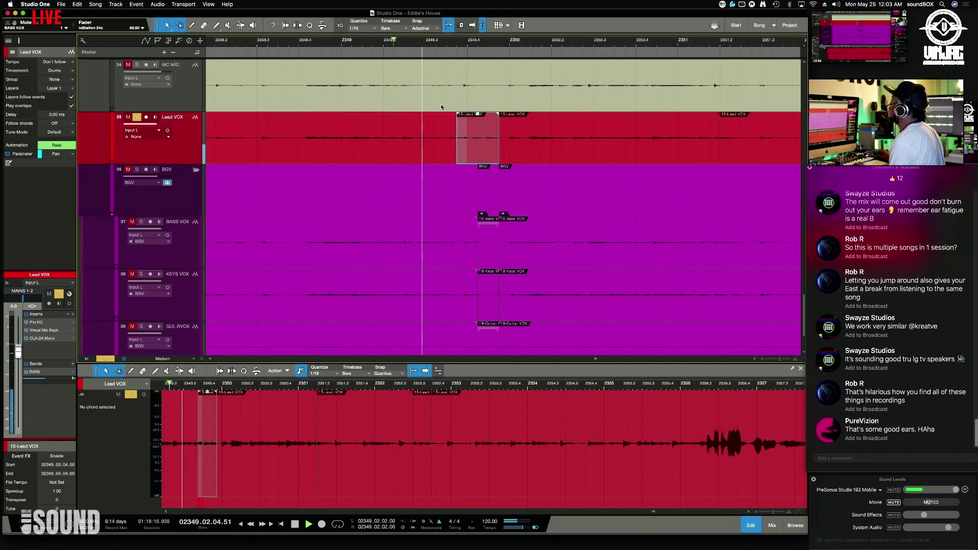
click(441, 145)
key(space)
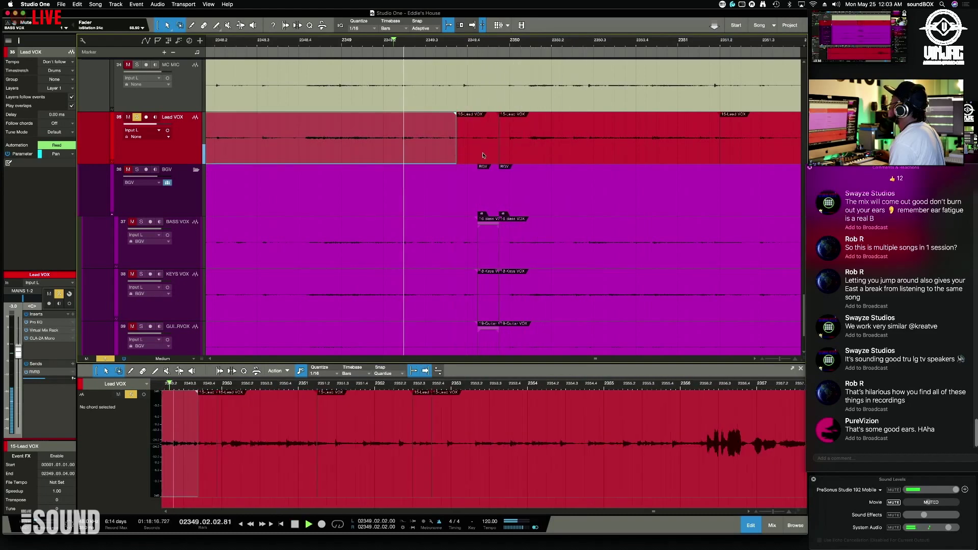
key(space)
key(space)
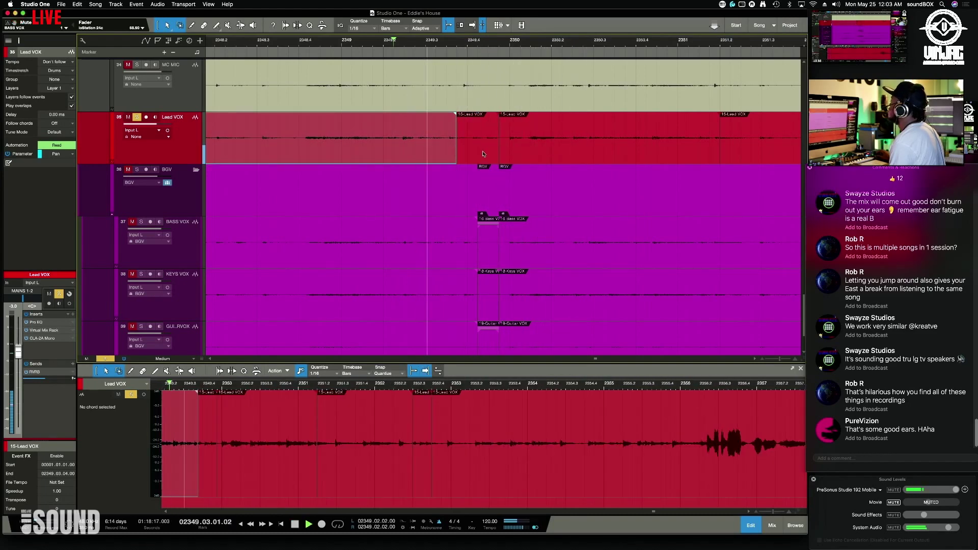
key(space)
Step: Move the copied Lead VOX slice earlier to 2349.03.01, play it and trim its start to 2349.03.04
drag(484, 153, 458, 150)
key(space)
key(space)
key(space)
key(space)
key(space)
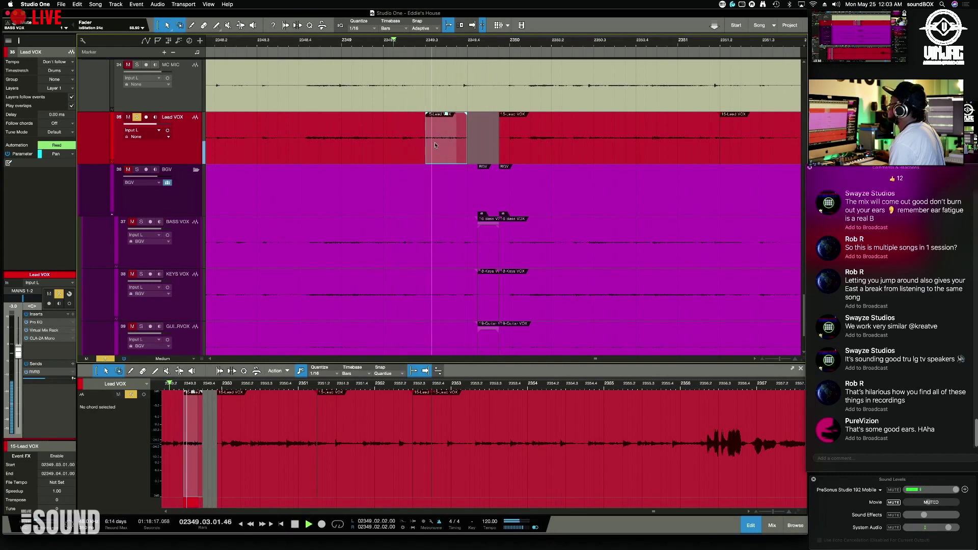
key(space)
drag(430, 150, 456, 147)
key(space)
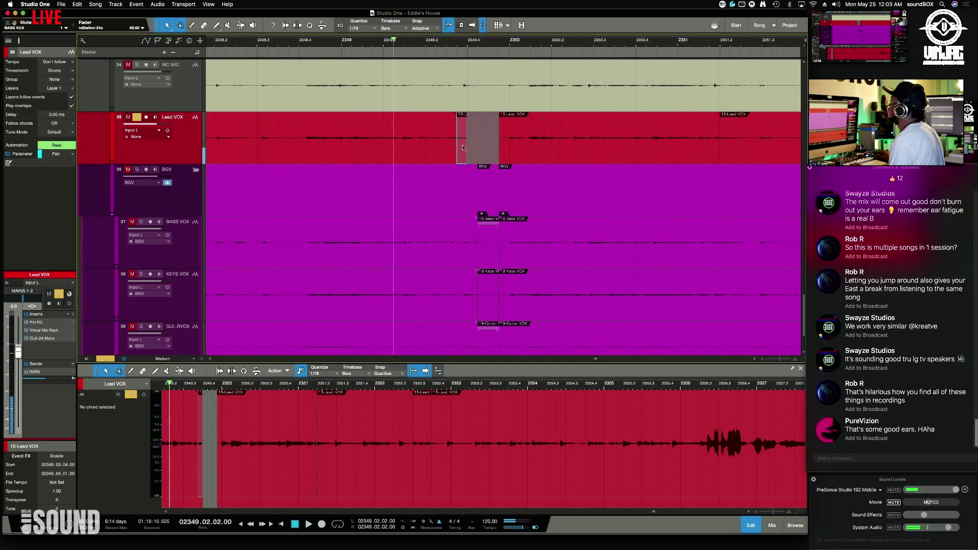
Step: Nudge the trimmed Lead VOX slice slightly later so it starts at 2349.03.04.62, playing the join from 2349.02.02
drag(464, 147, 465, 148)
key(space)
key(space)
key(space)
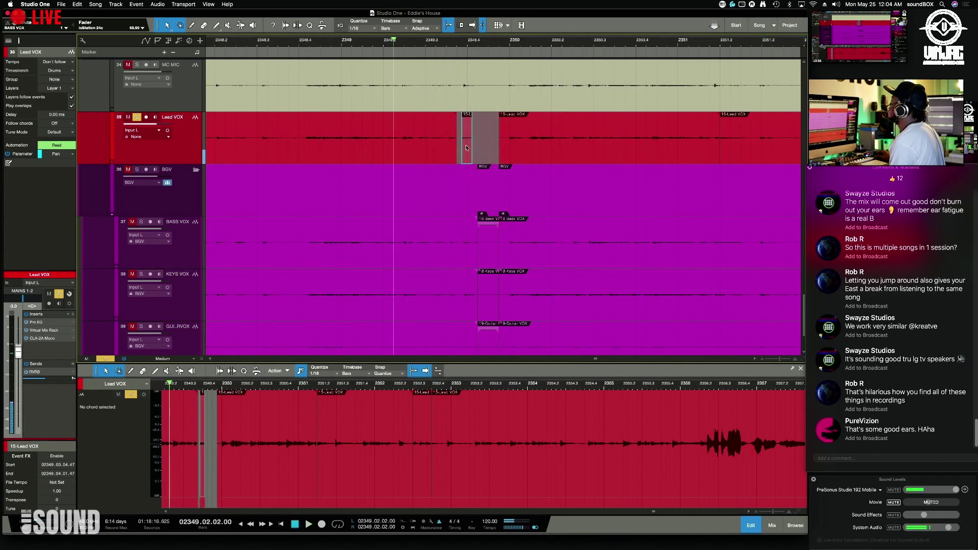
drag(467, 148, 469, 148)
key(space)
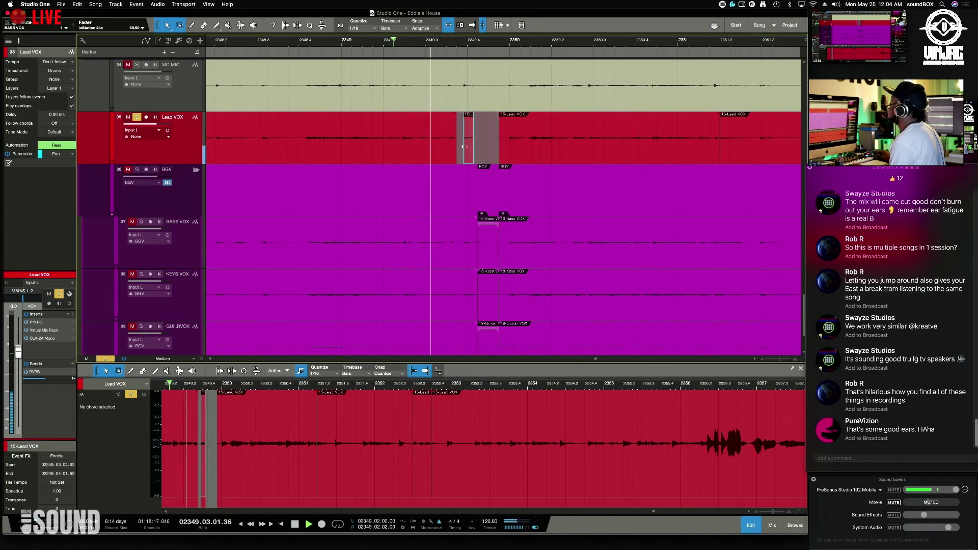
Step: Extend both edges of the copied Lead VOX slice to close its gaps, spanning 2349.03.04 to 2349.04.04, and crossfade it with both neighbouring events
key(e)
key(e)
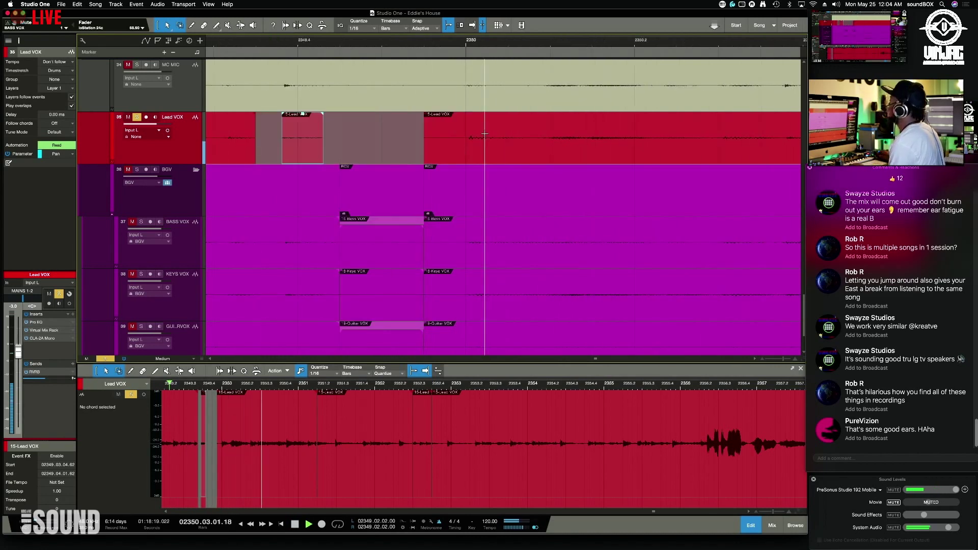
scroll(390, 194, left, 1)
scroll(391, 195, left, 2)
key(space)
drag(462, 147, 440, 147)
drag(509, 148, 599, 157)
key(space)
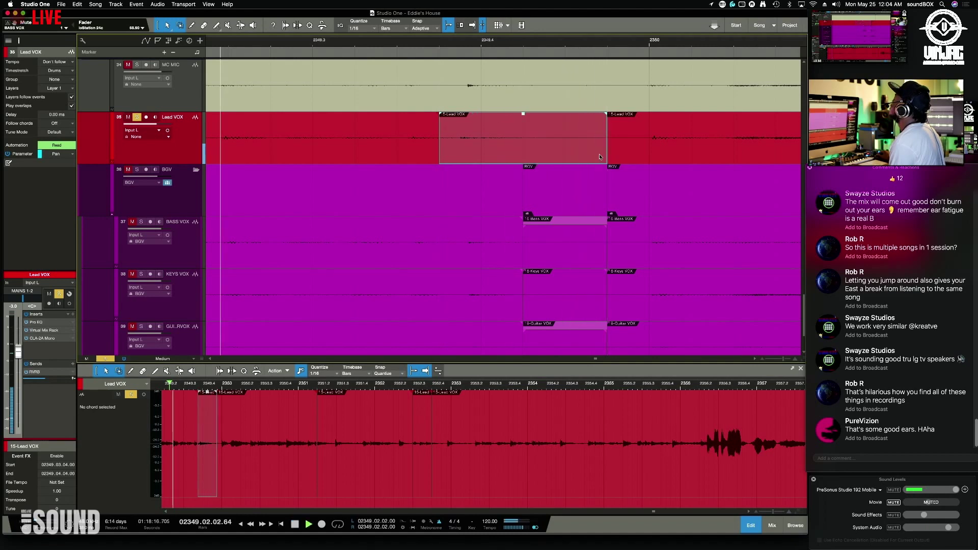
click(431, 149)
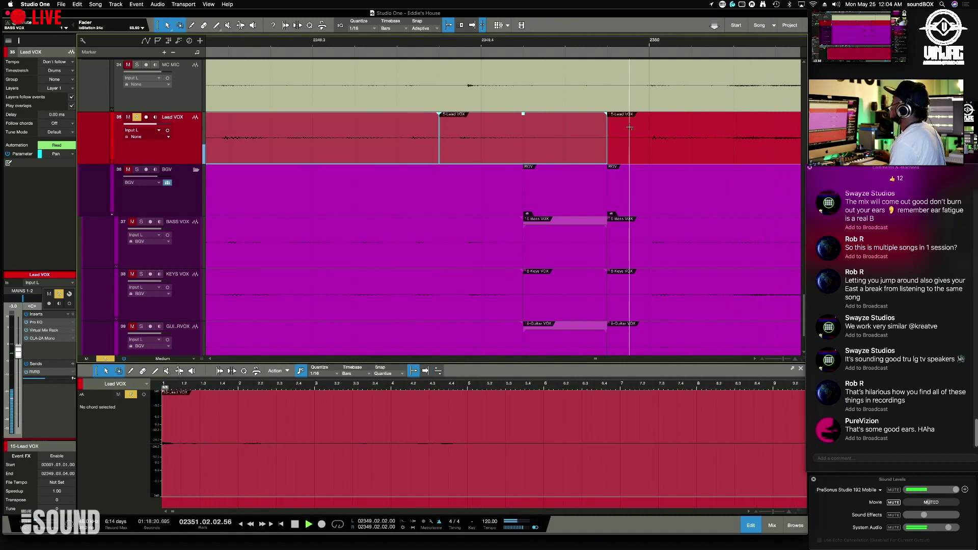
click(622, 157)
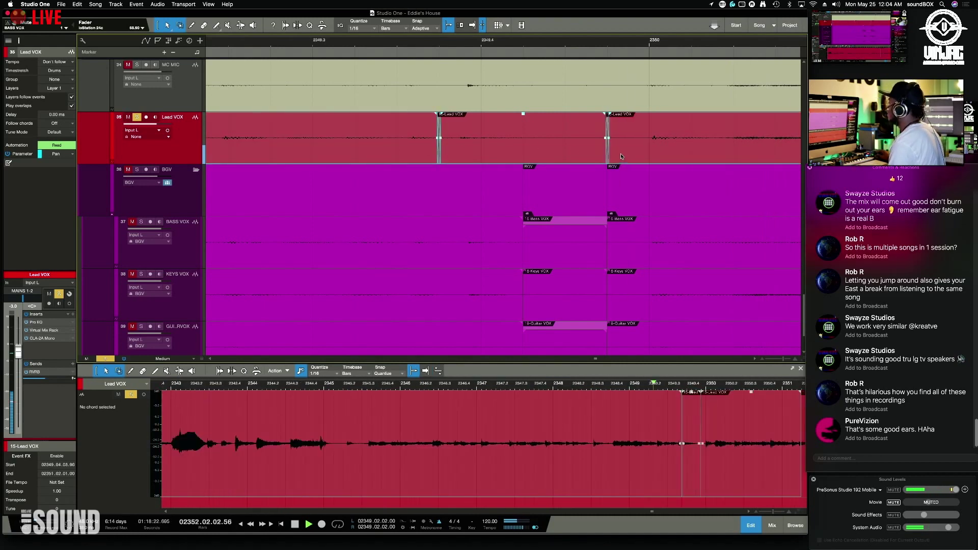
Step: Unsolo the Lead VOX track and play the crossfaded joins in the full mix from 2349.02.02
click(137, 117)
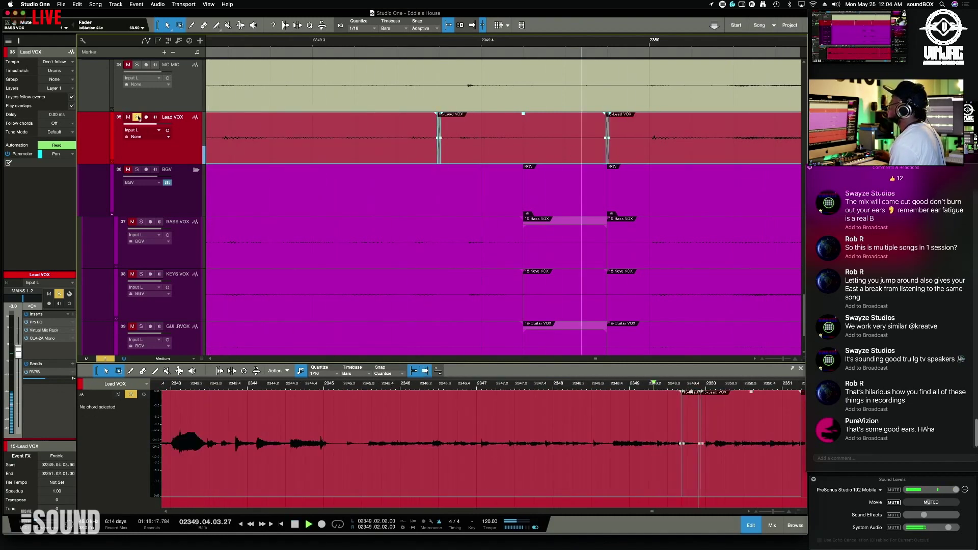
key(space)
key(space)
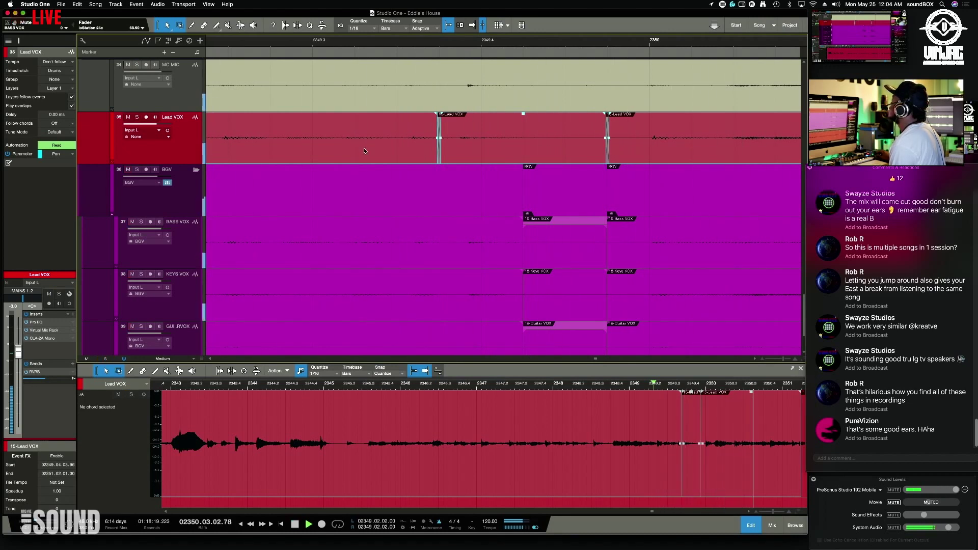
key(space)
key(space)
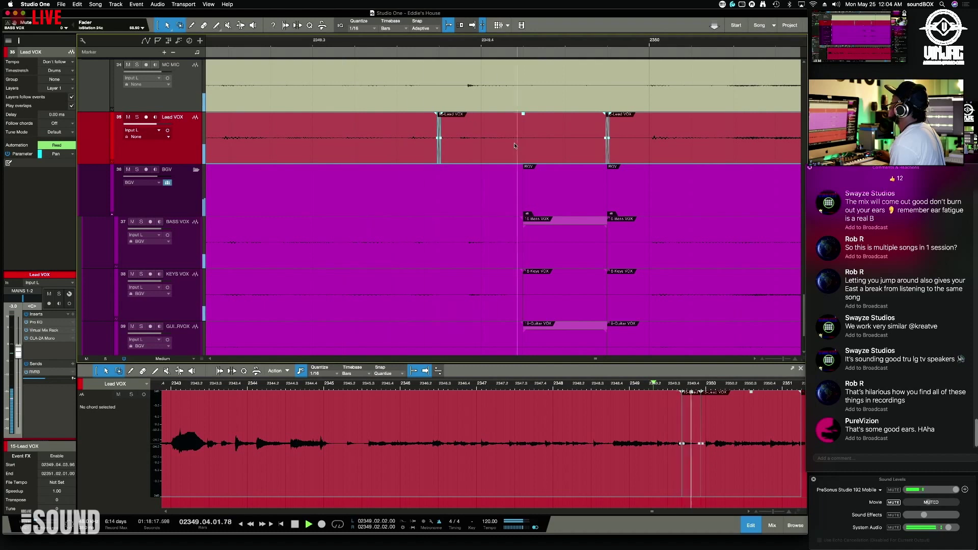
key(space)
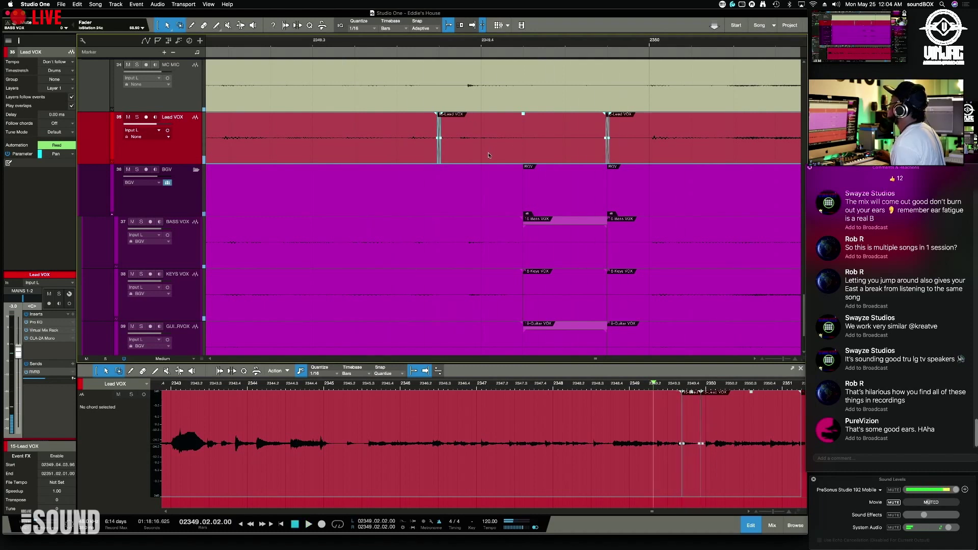
Step: Nudge the crossfaded Lead VOX slice slightly later so it starts at 2349.03.04.10, playing the join from 2349.02.02
click(468, 152)
drag(470, 153, 472, 153)
key(space)
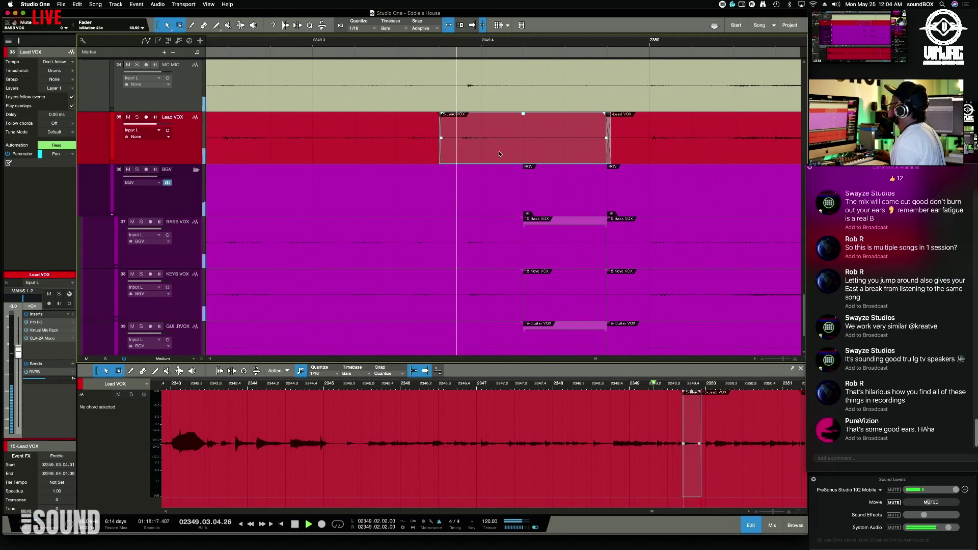
drag(499, 154, 503, 154)
key(space)
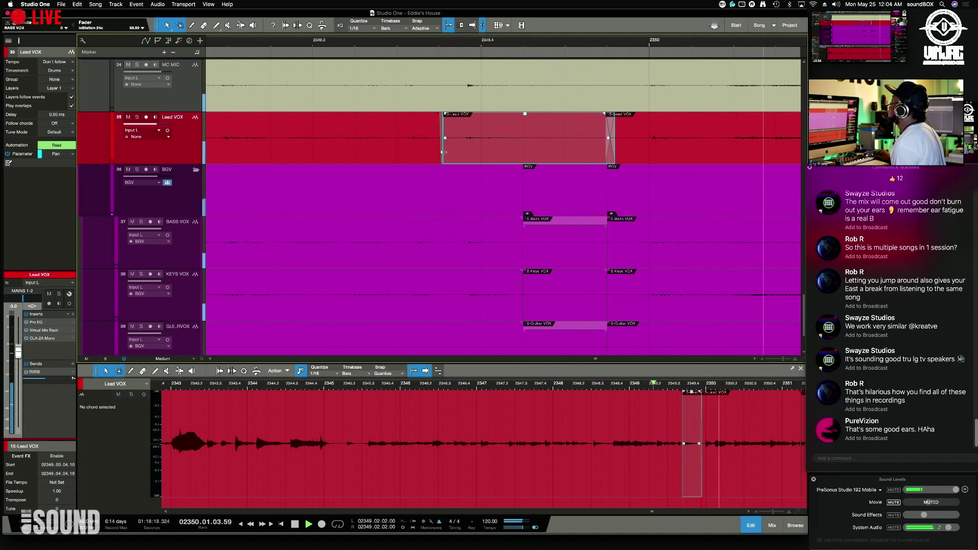
Step: Lengthen the overlap between the preceding Lead VOX event and the slice, and play the join in the full mix
drag(439, 155, 444, 156)
key(space)
key(space)
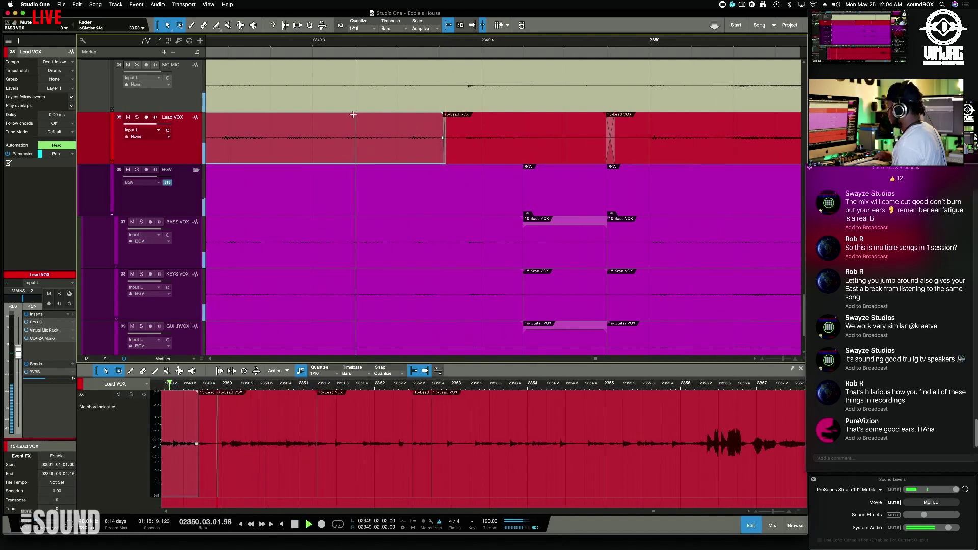
Step: Listen to the repaired Lead VOX passage in the full mix from 2349.02.02, and let playback run on past the edits
key(w)
key(w)
key(w)
key(shift+w)
key(shift+w)
key(shift+w)
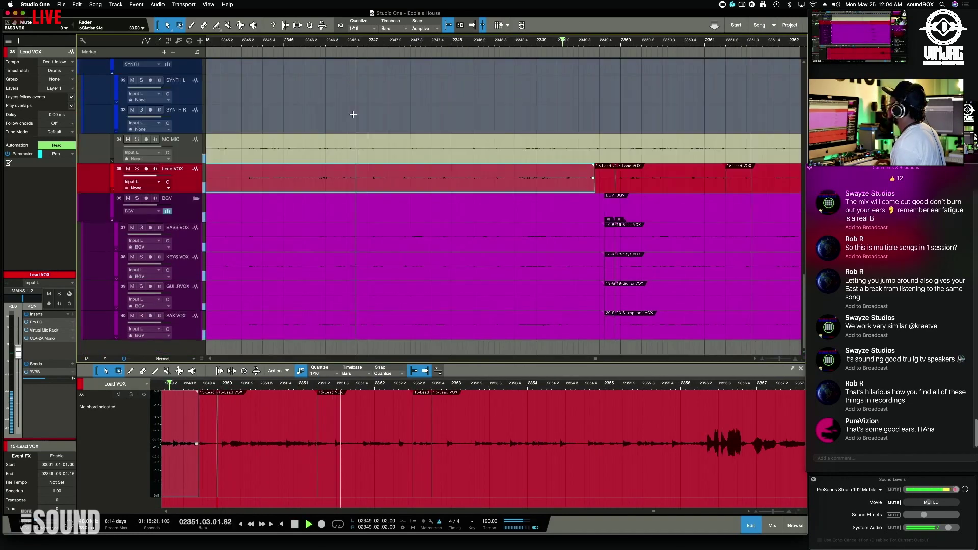
key(w)
key(w)
key(w)
key(shift+w)
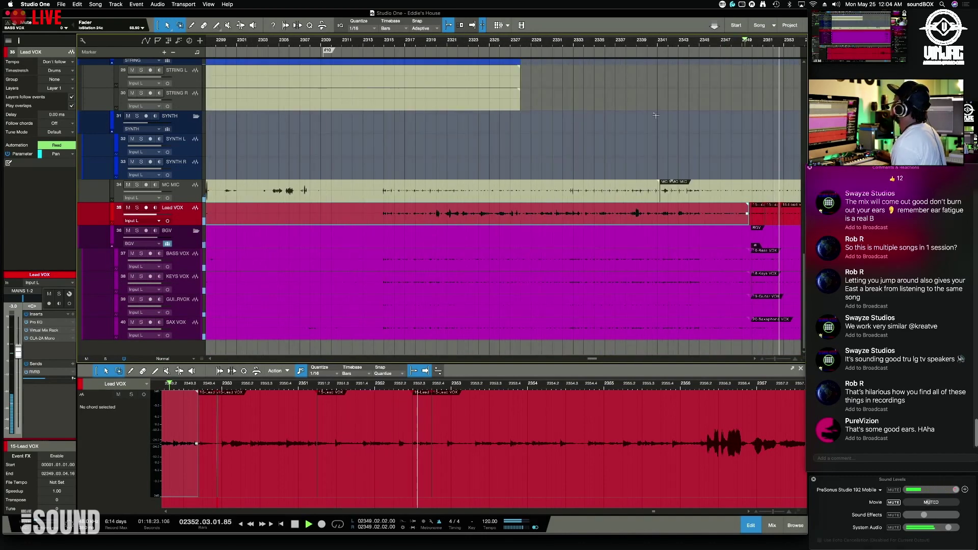
key(space)
key(space)
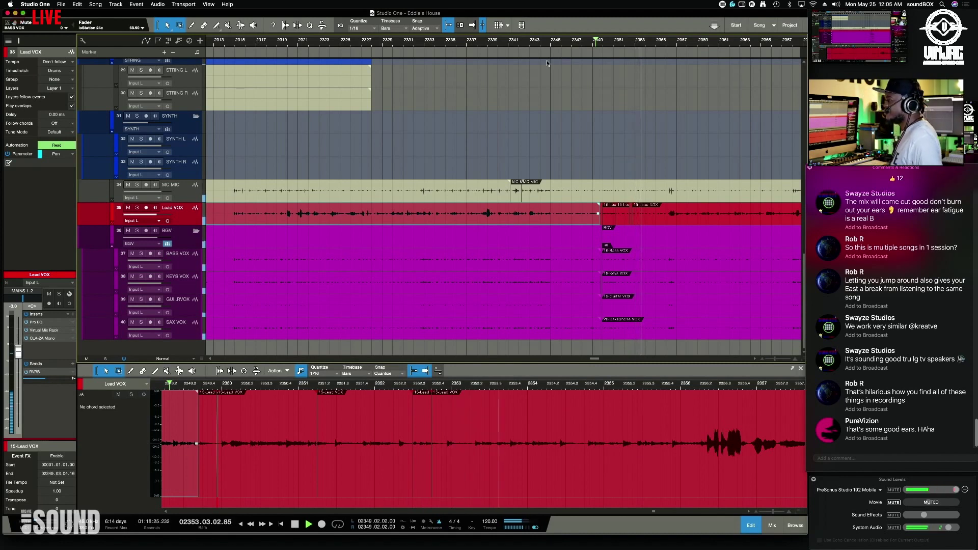
key(space)
key(space)
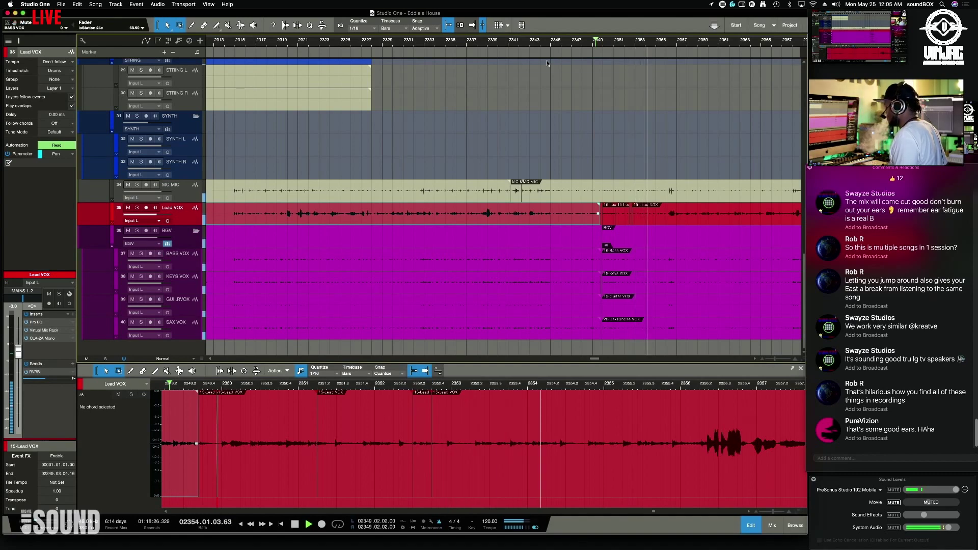
key(w)
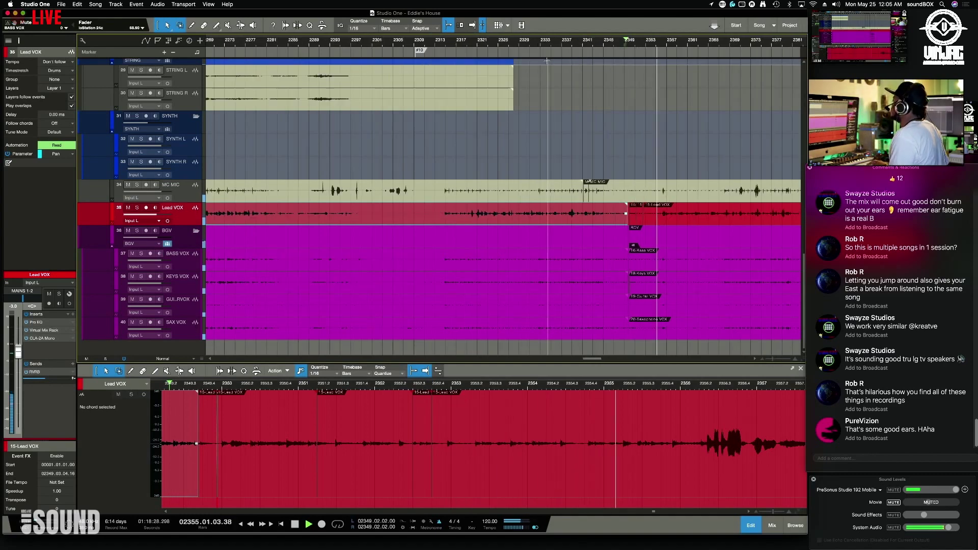
key(w)
key(w)
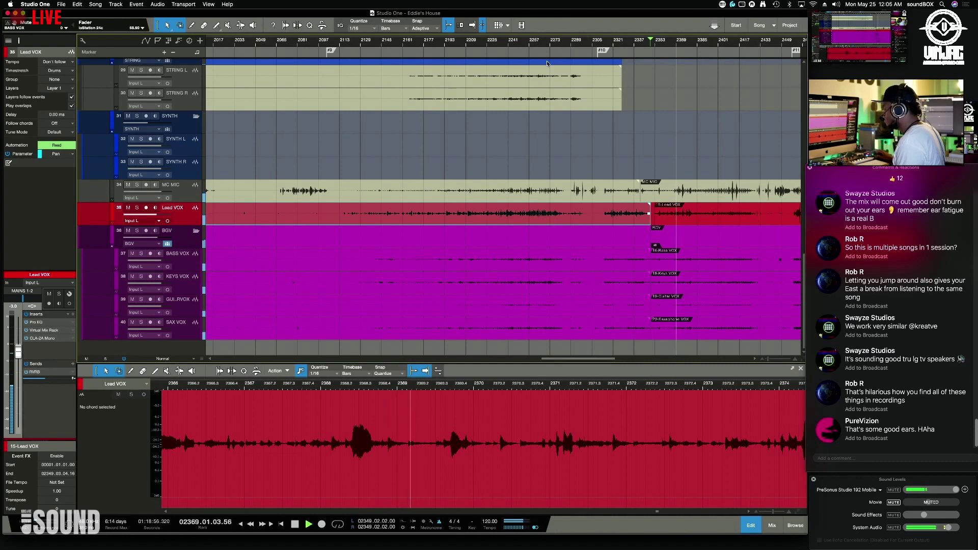
Step: Deselect the Lead VOX event, and examine the GUITAR track's pan and gain automation across the song during playback
click(620, 151)
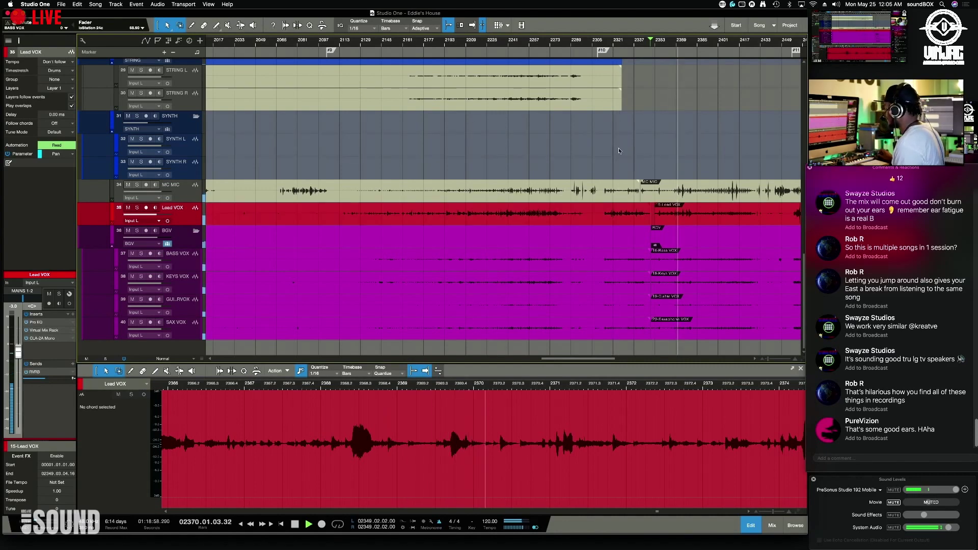
key(w)
key(w)
key(w)
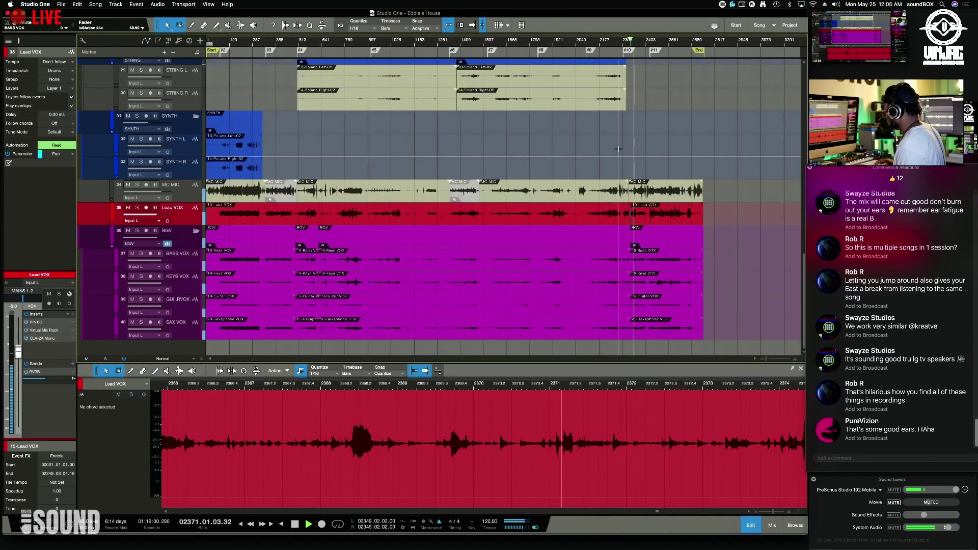
key(shift+w)
key(shift+w)
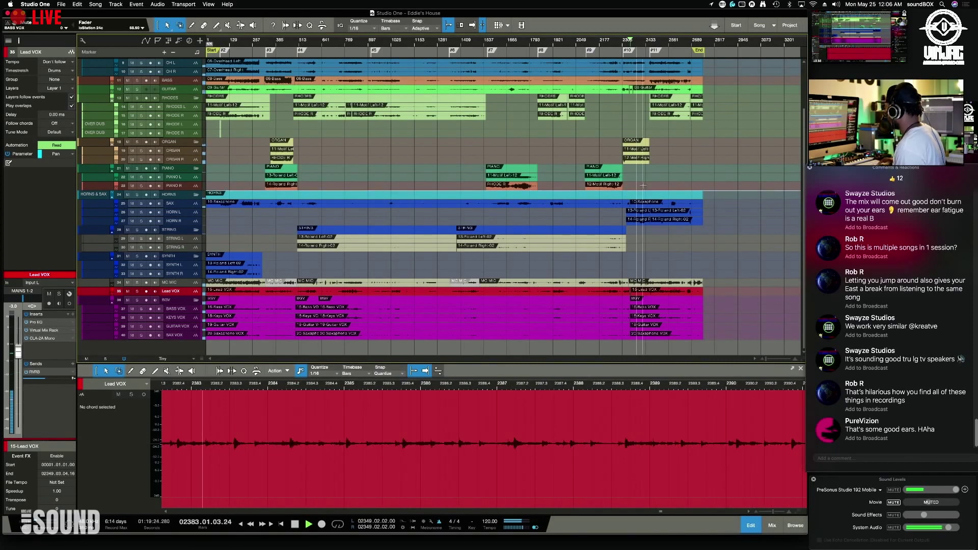
key(shift+e)
key(shift+e)
key(shift+e)
key(e)
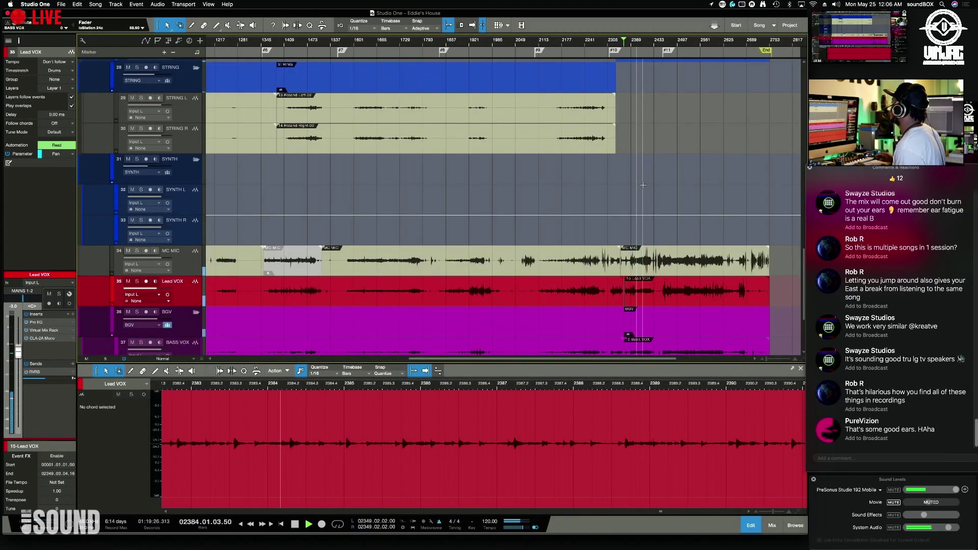
scroll(642, 185, up, 15)
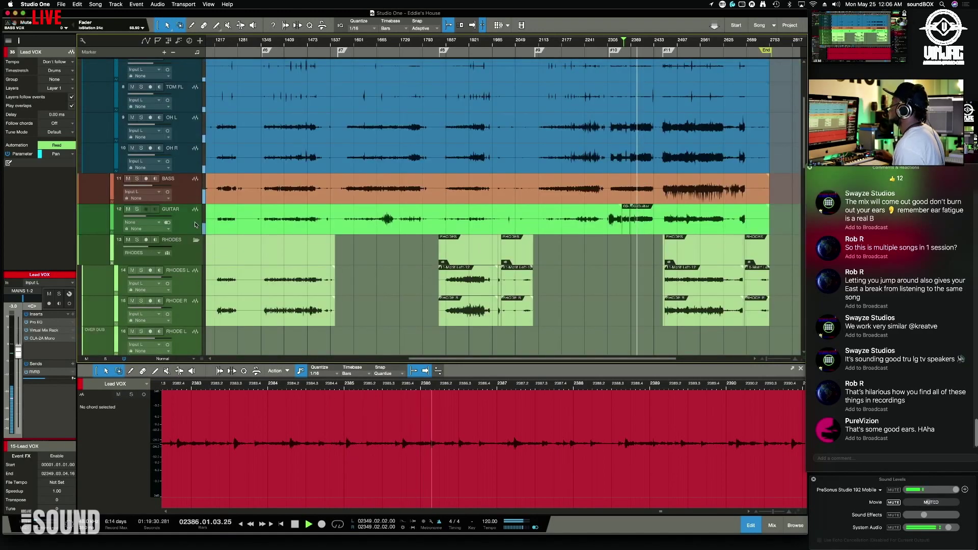
click(195, 224)
key(a)
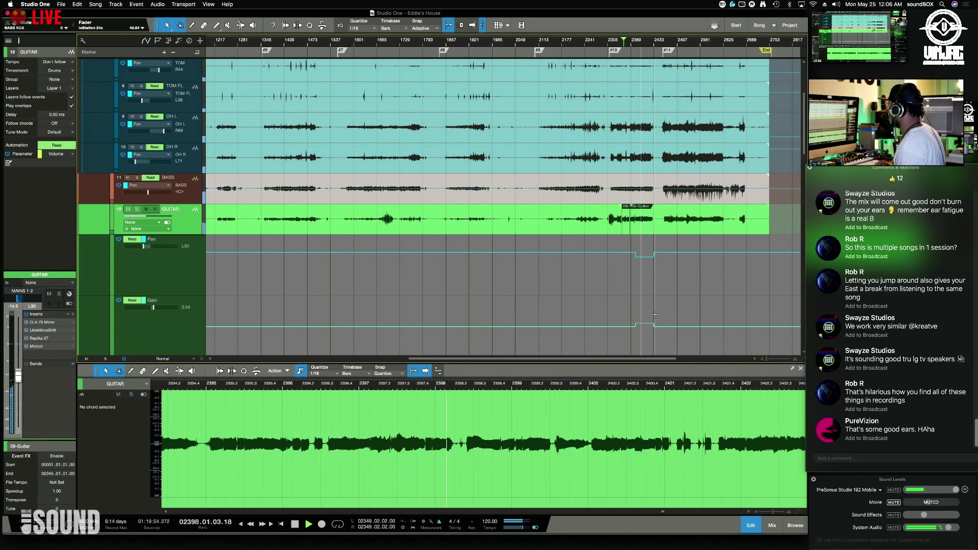
key(w)
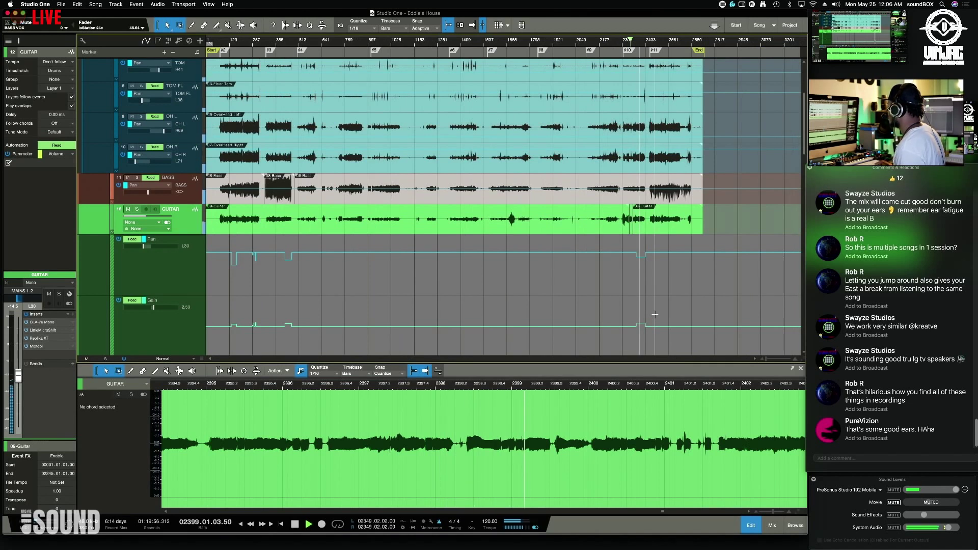
Step: Save the song and collapse the GUITAR track's automation lanes
key(super+s)
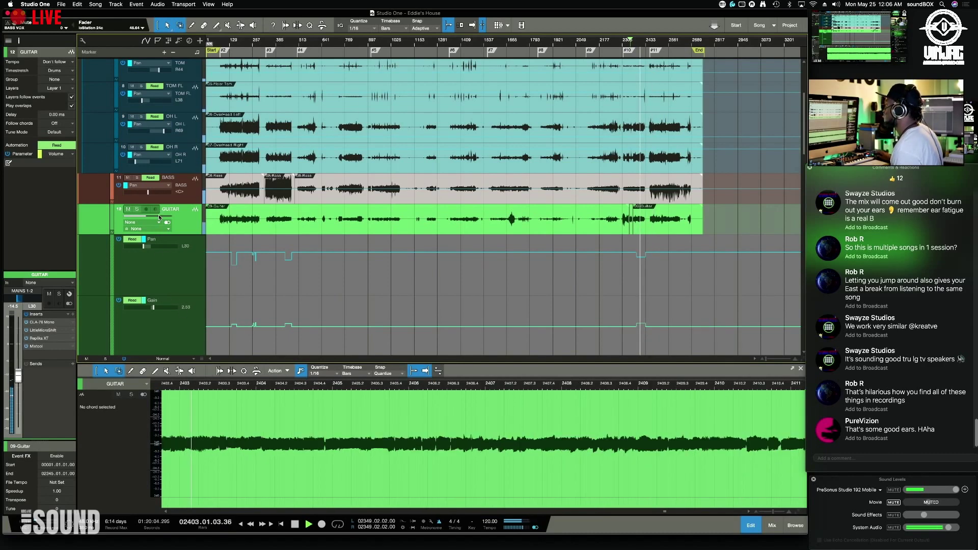
click(111, 234)
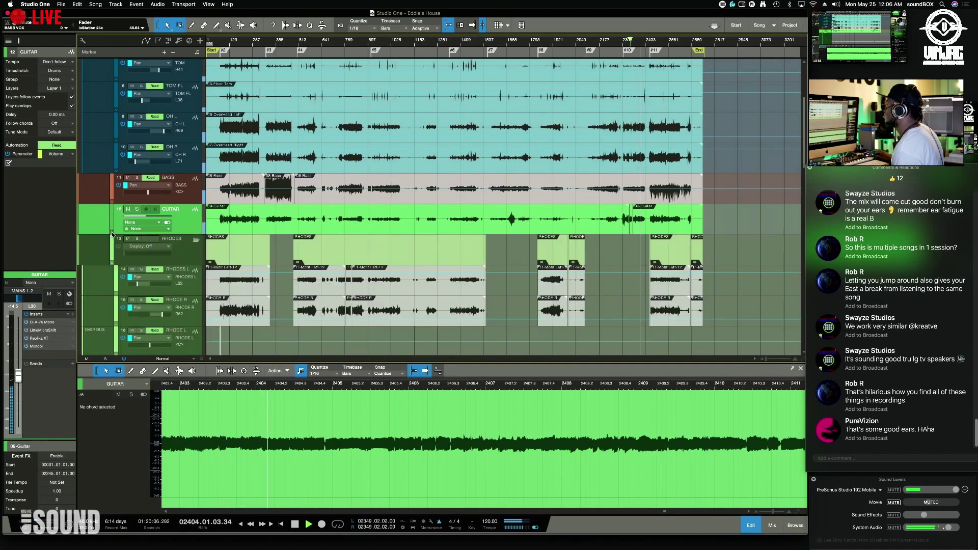
Step: Look over the events and automation on the Rhodes, organ, piano, horn, string, synth, MC and vocal tracks during playback
scroll(314, 278, down, 5)
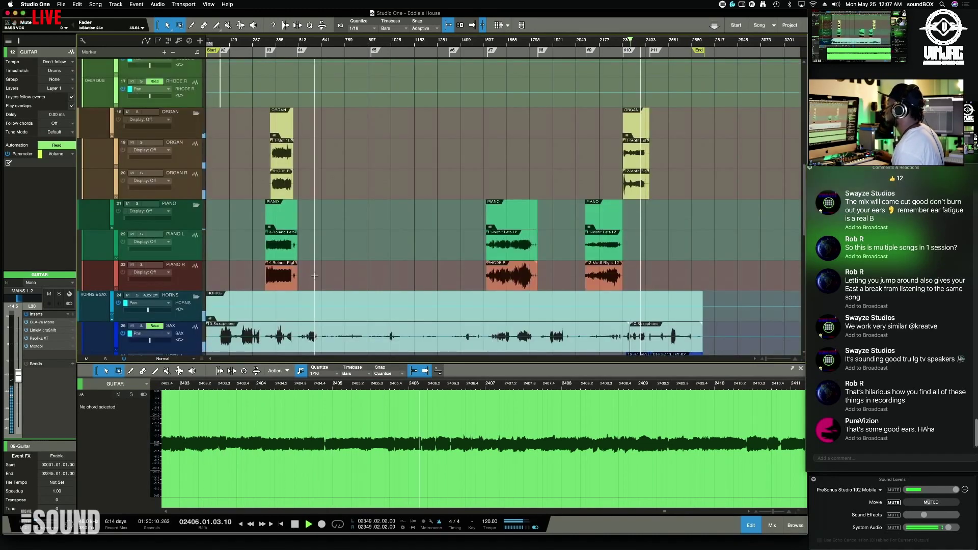
scroll(314, 277, down, 3)
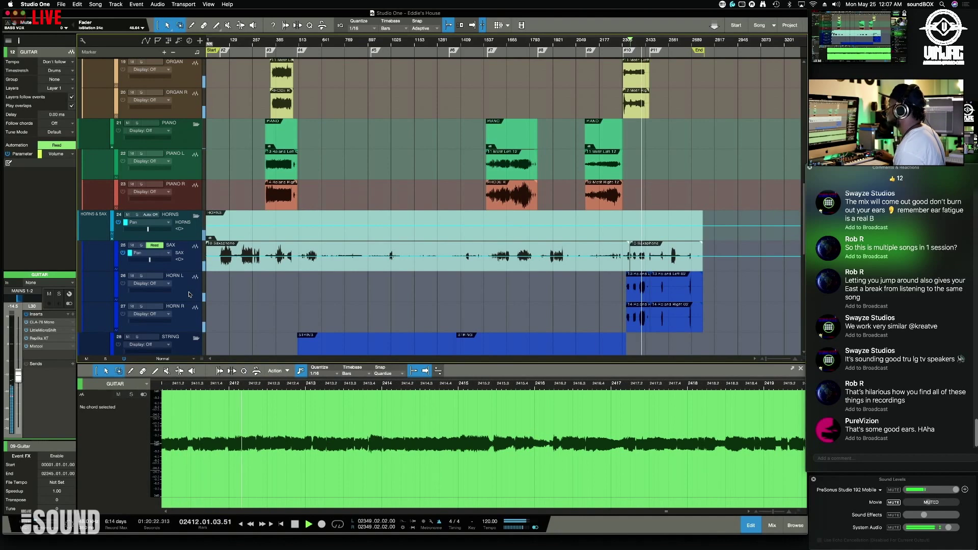
scroll(357, 292, down, 5)
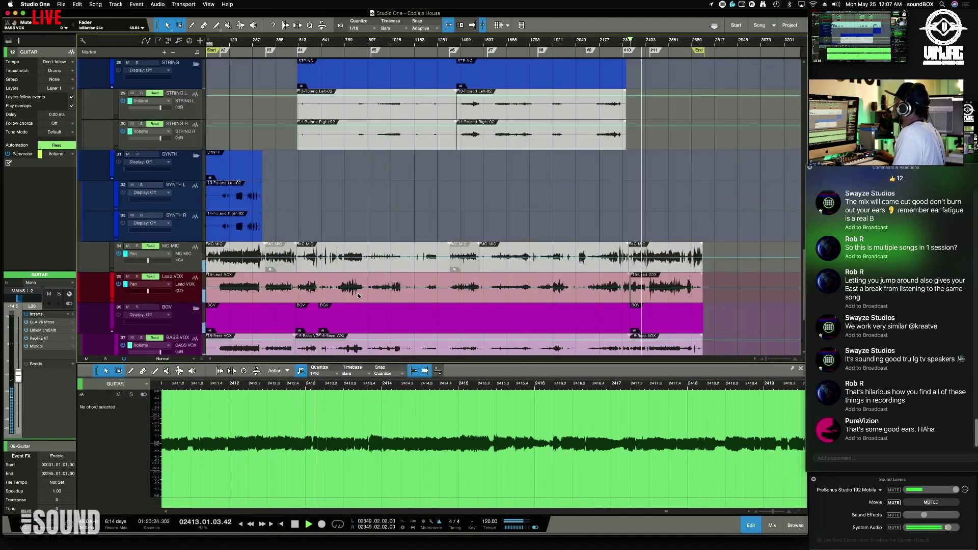
scroll(357, 292, up, 10)
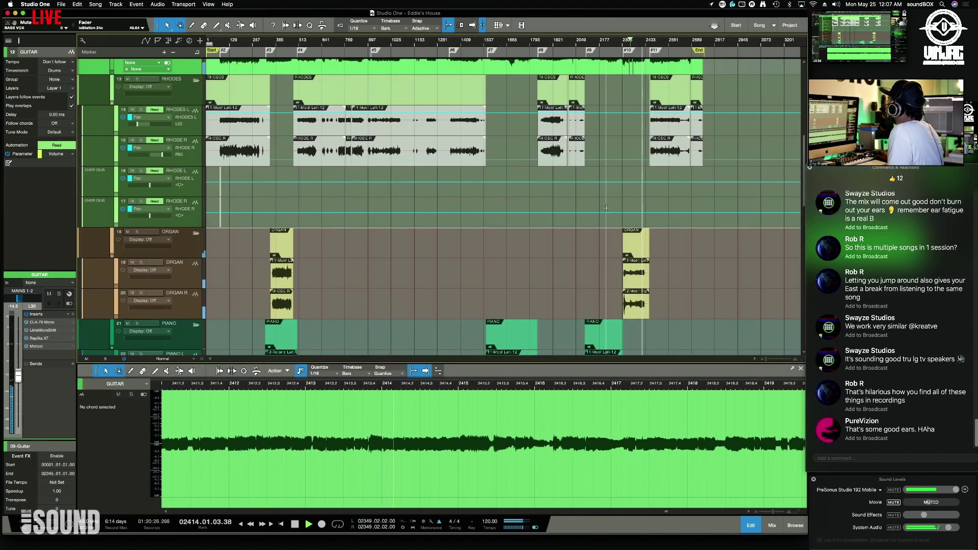
scroll(606, 207, up, 3)
scroll(606, 207, down, 8)
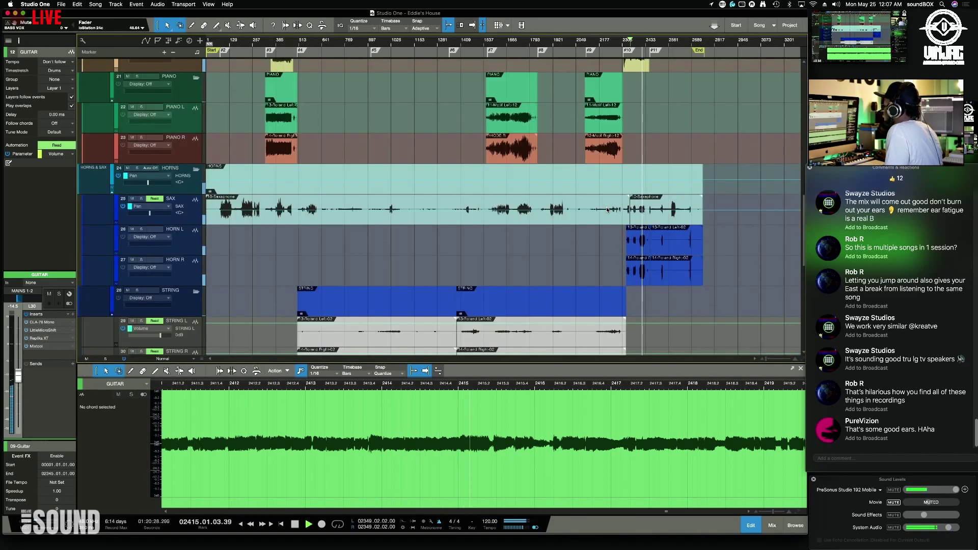
scroll(607, 209, down, 8)
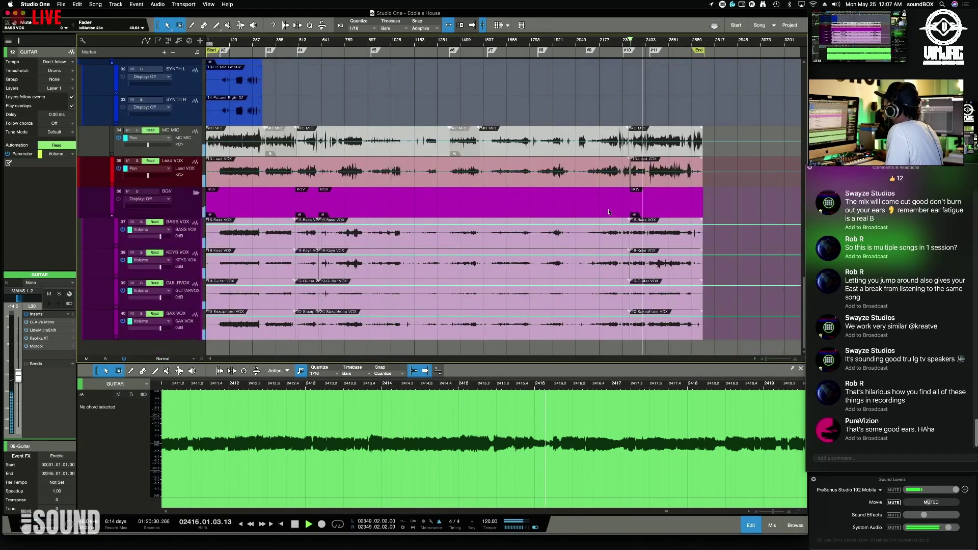
scroll(608, 211, up, 3)
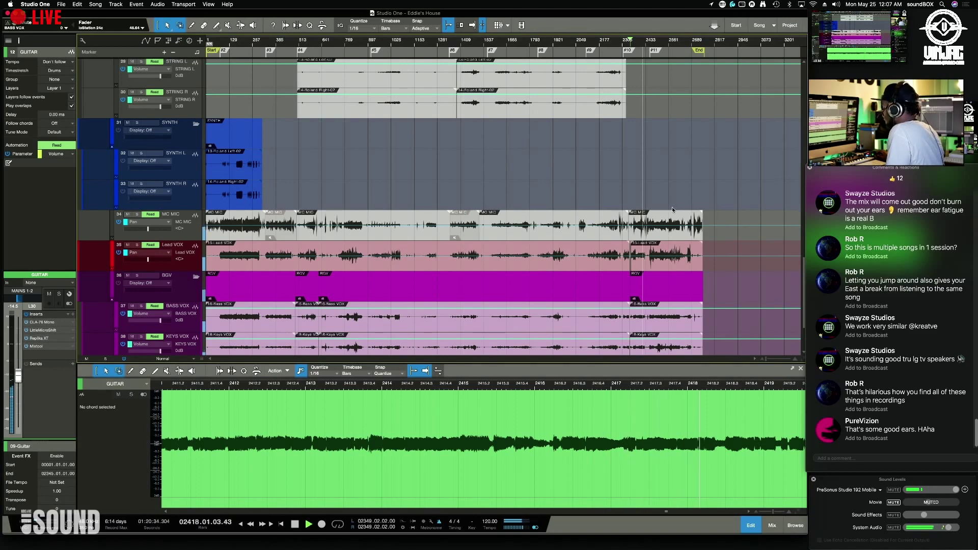
Step: Hide the track automation and show the events around marker #10 more closely
key(a)
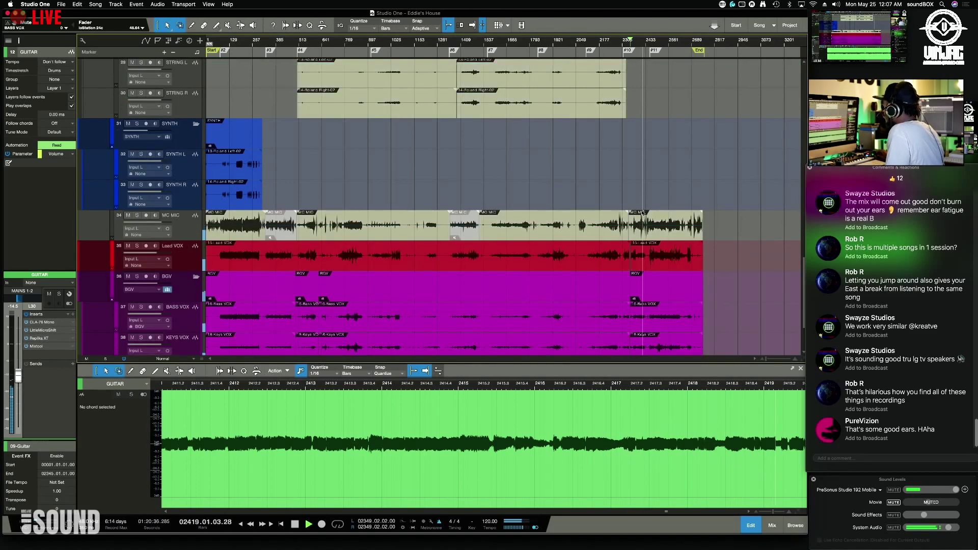
key(e)
key(e)
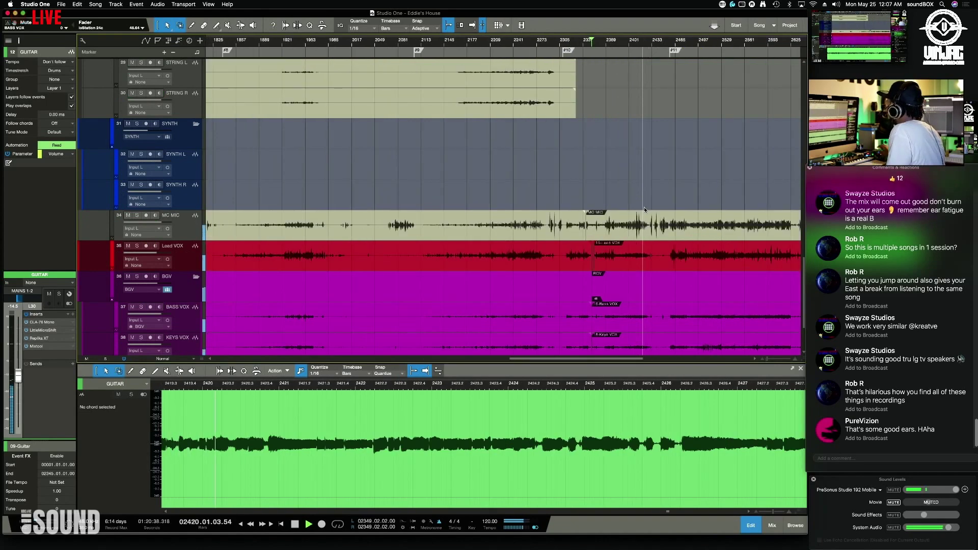
Step: Play back the passage after marker #10 and split out the MC MIC section from bar 2411 to bar 2416
click(617, 46)
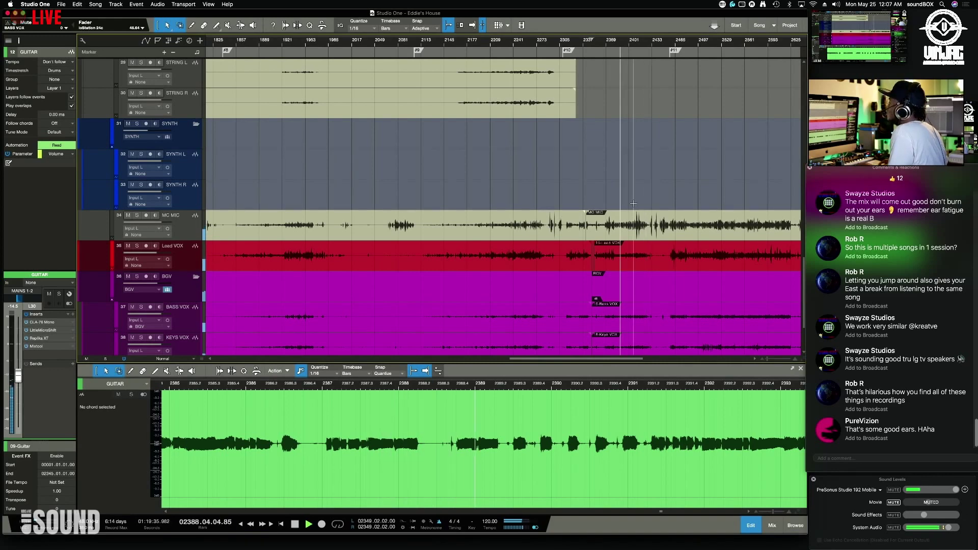
key(e)
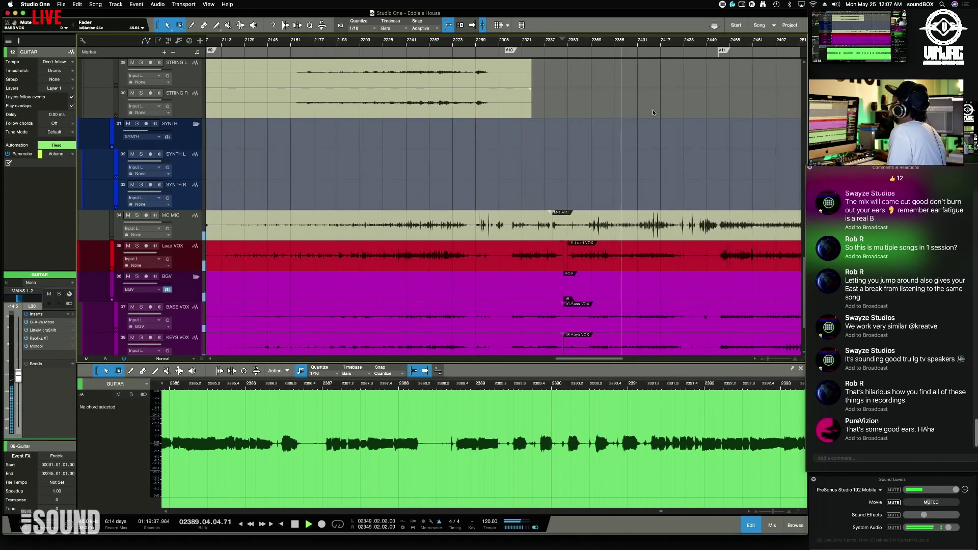
click(645, 47)
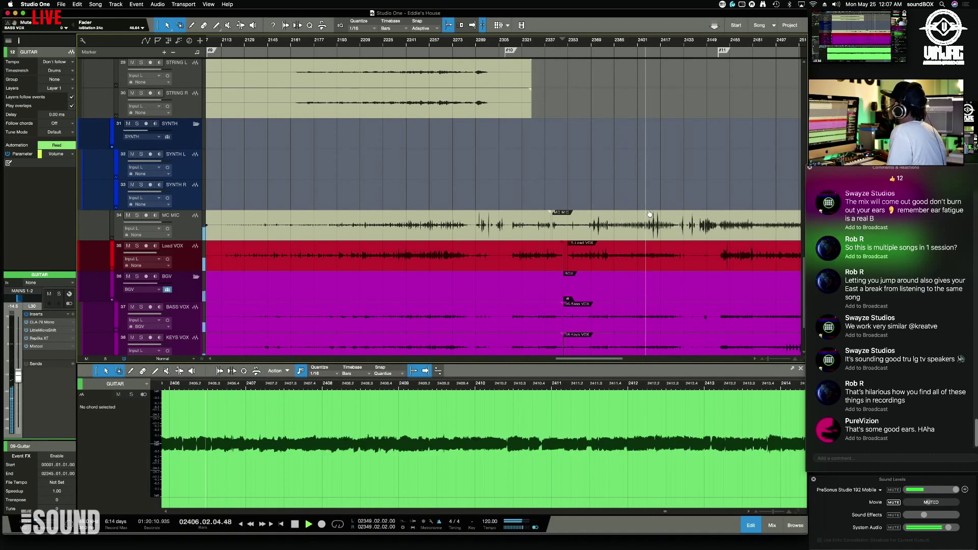
key(e)
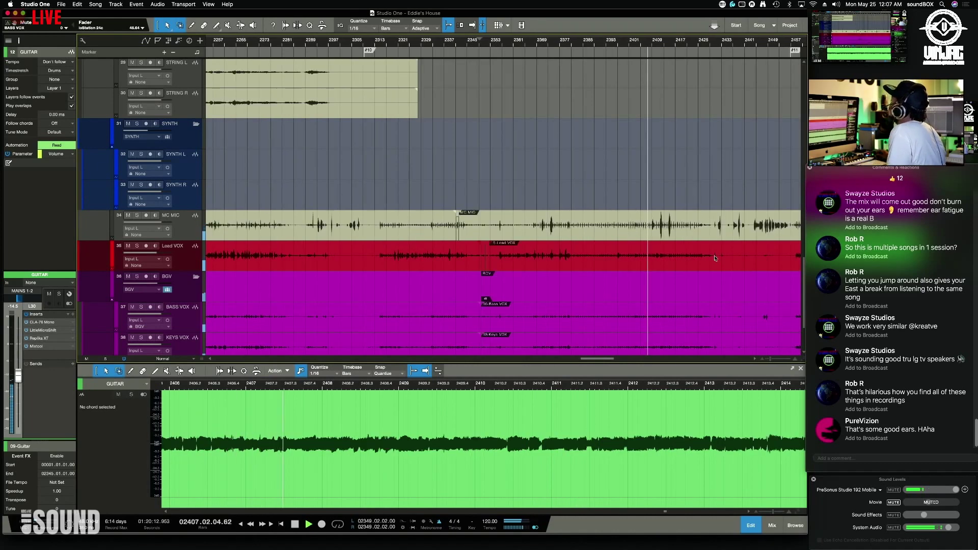
scroll(715, 258, right, 5)
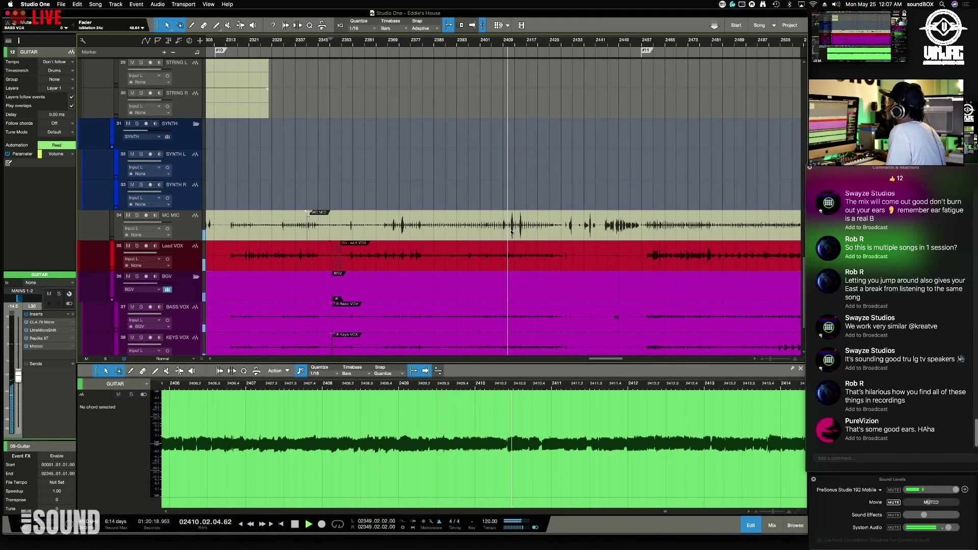
key(e)
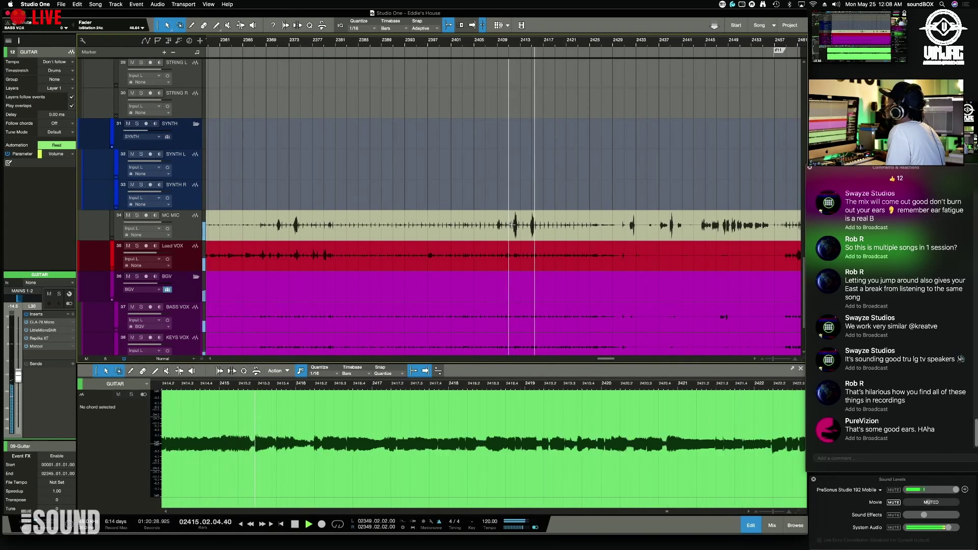
click(560, 225)
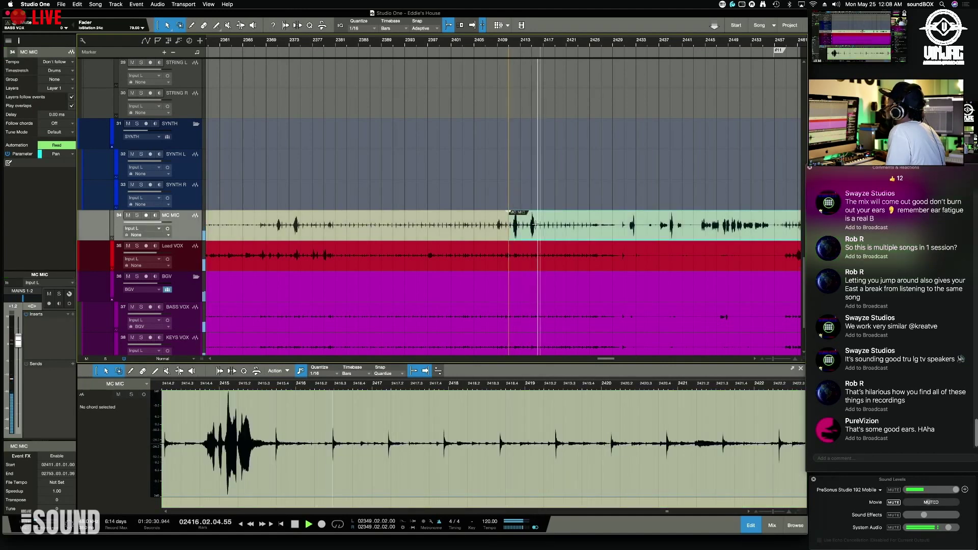
click(520, 225)
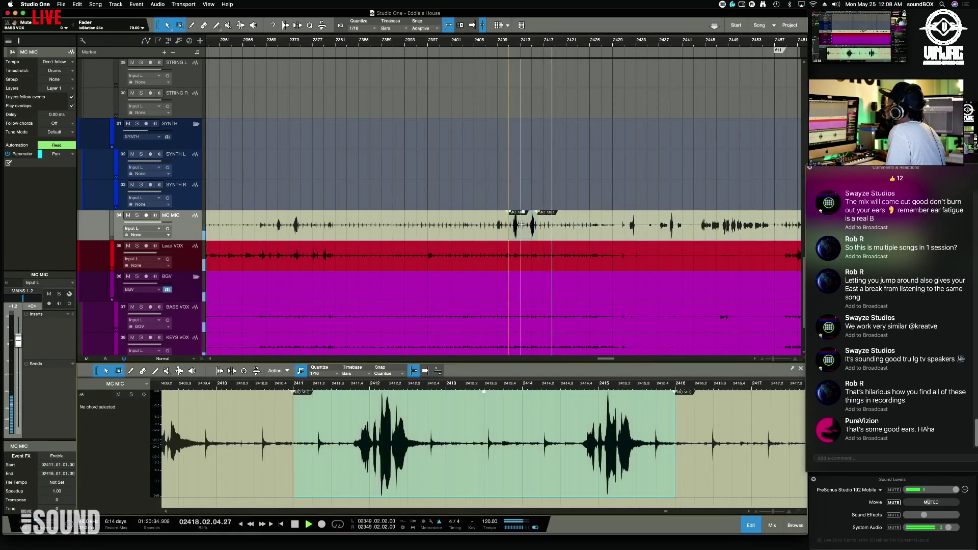
Step: Lower the gain of the MC MIC event at bars 2411–2416 and play the passage again
drag(522, 215, 524, 225)
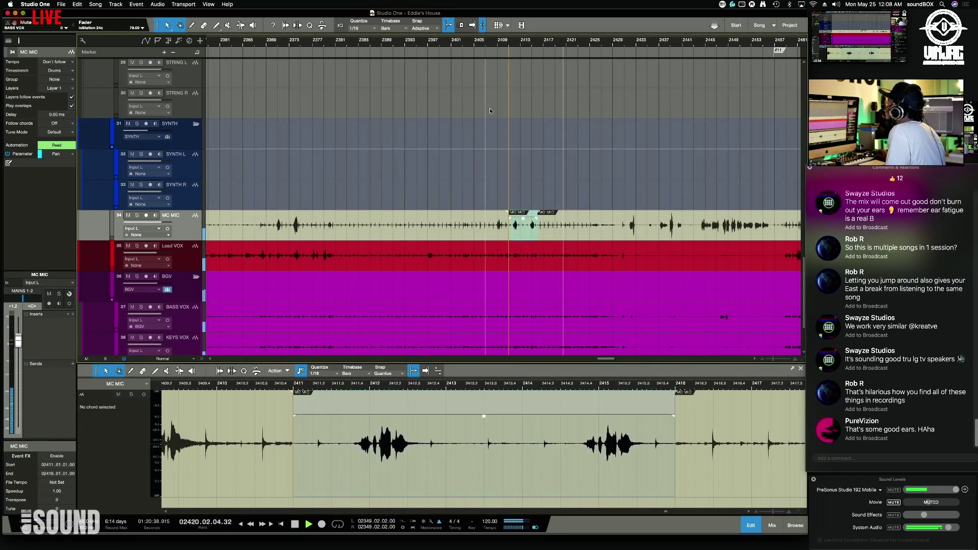
click(497, 45)
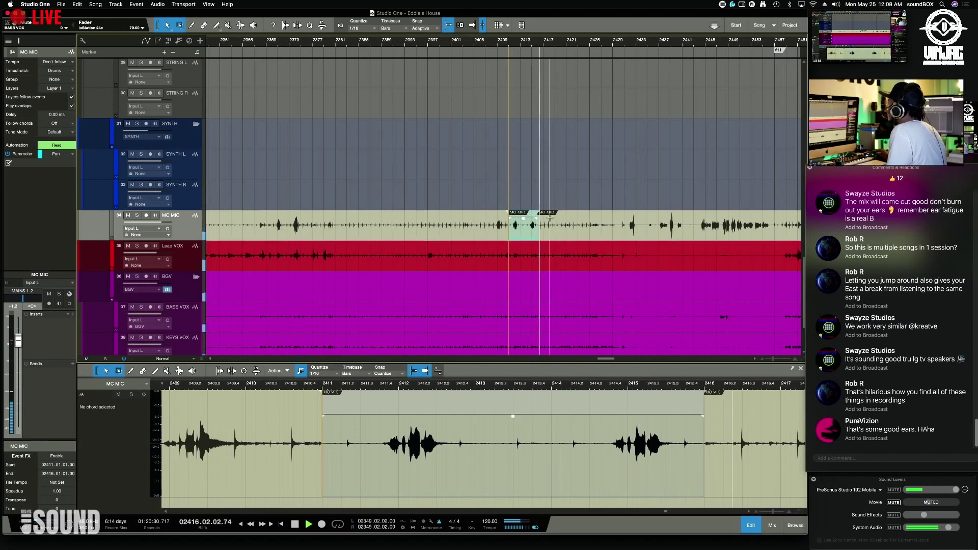
key(w)
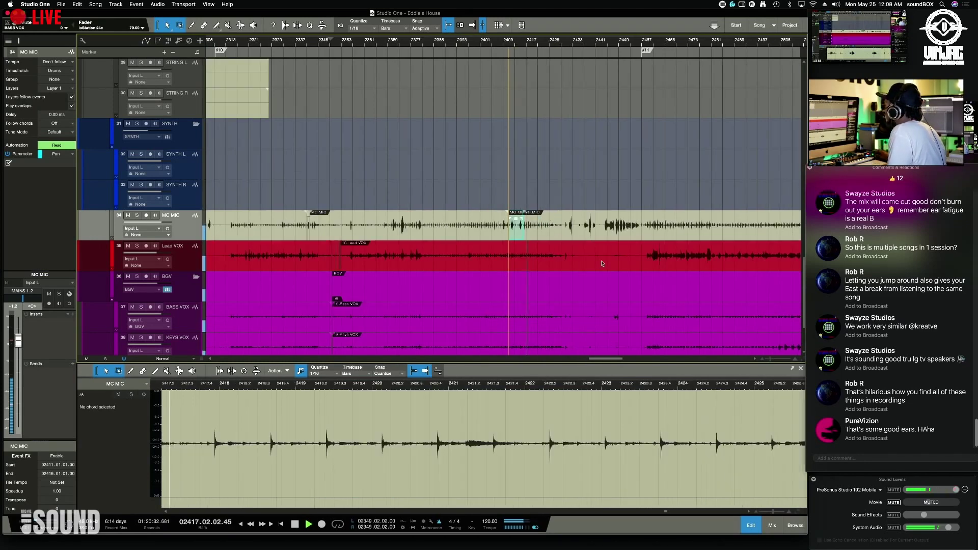
Step: Isolate the short Lead VOX noise just after bar 2433 as its own event, from 2433.01.02 to 2433.02.04
click(560, 46)
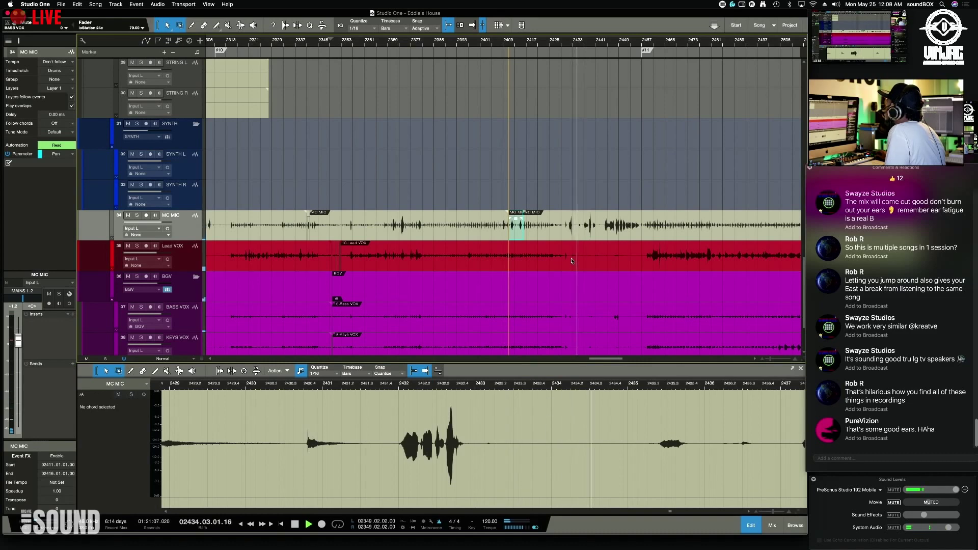
key(e)
key(e)
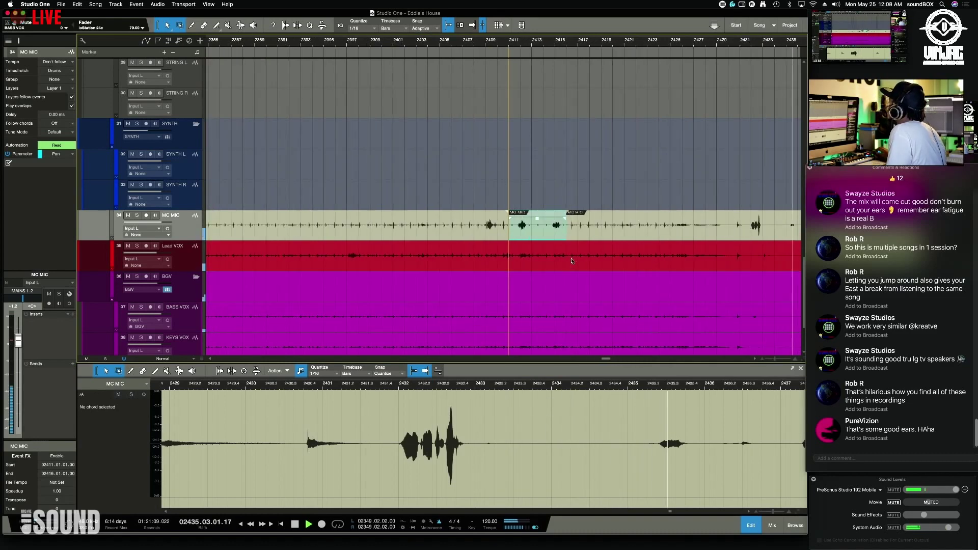
click(660, 253)
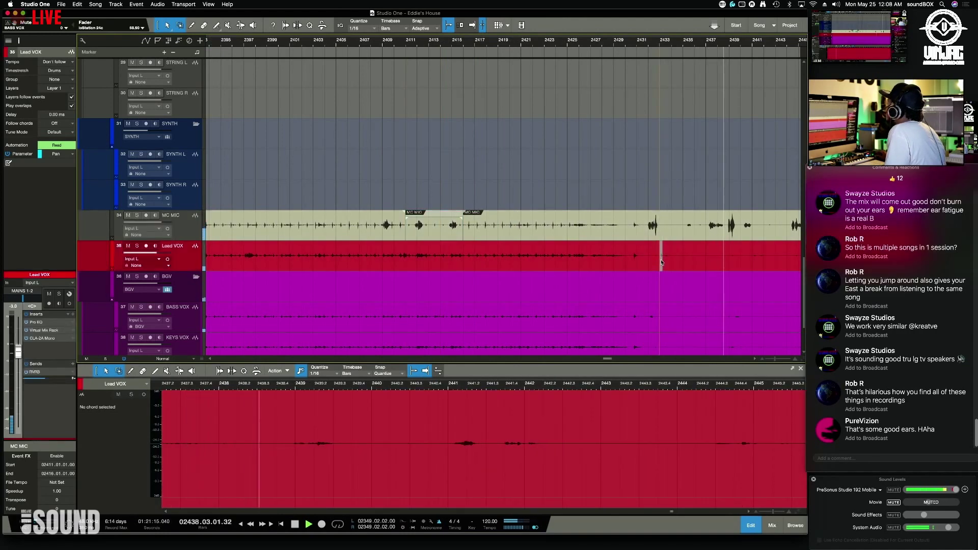
double_click(661, 262)
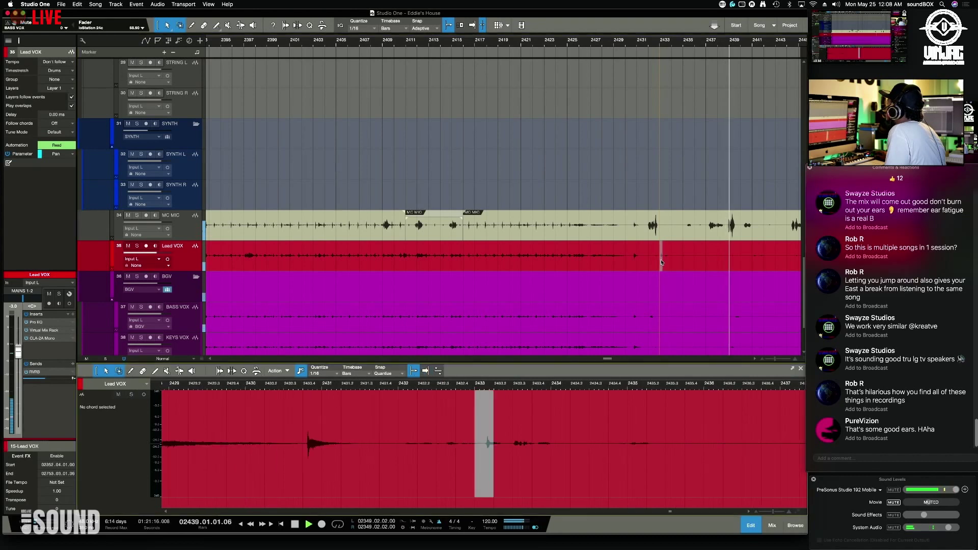
shift+click(507, 430)
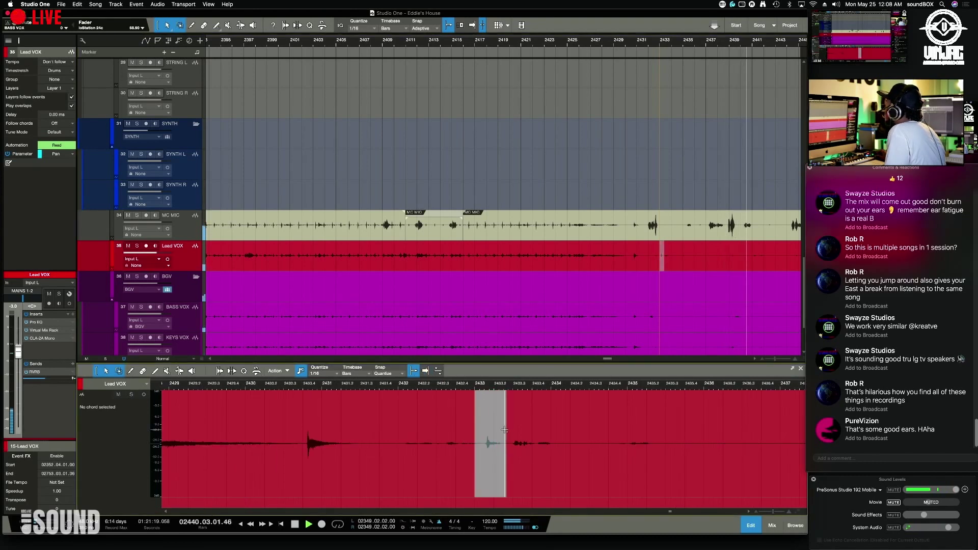
click(479, 419)
drag(479, 418, 506, 420)
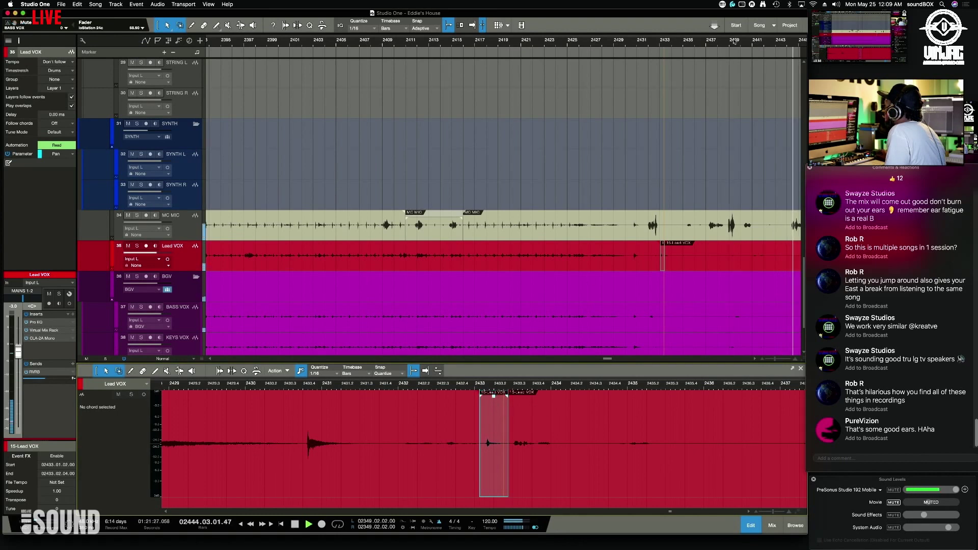
Step: Reduce the gain of the short Lead VOX event at bar 2433 in small amounts, rechecking it in playback
click(657, 47)
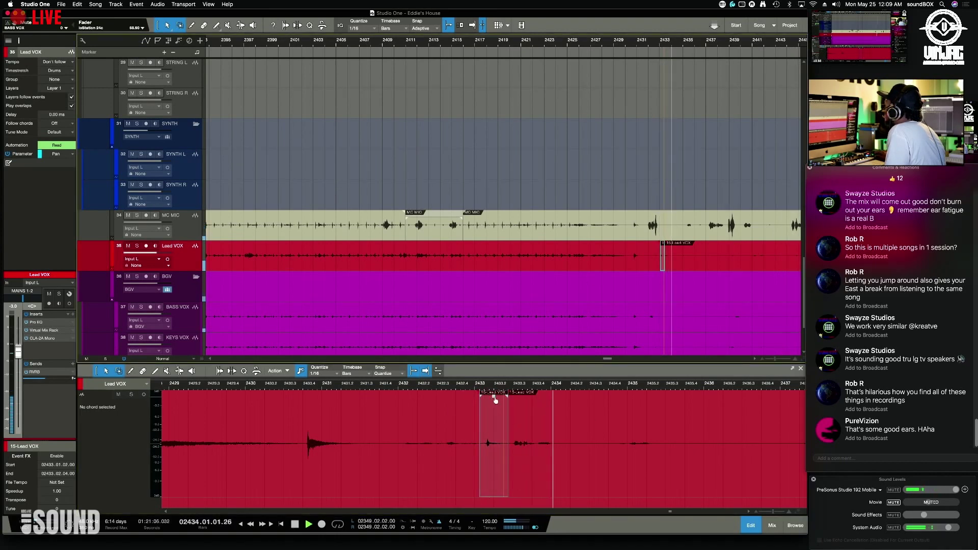
drag(494, 395, 497, 425)
click(450, 388)
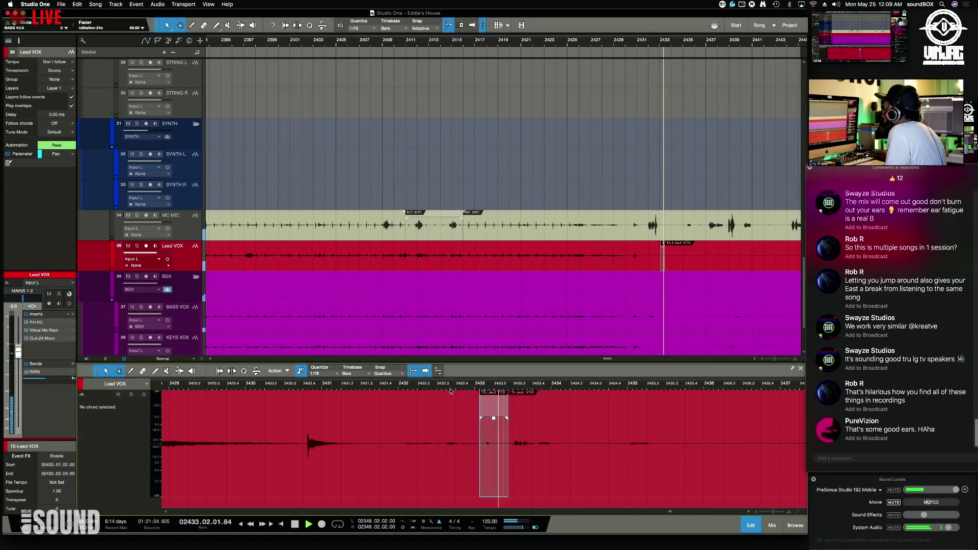
drag(494, 418, 494, 423)
key(space)
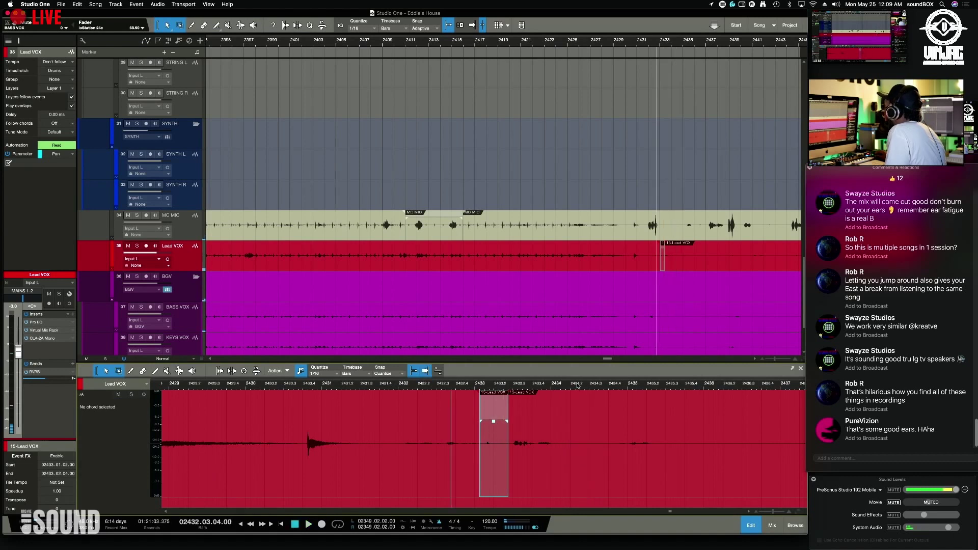
click(623, 45)
key(space)
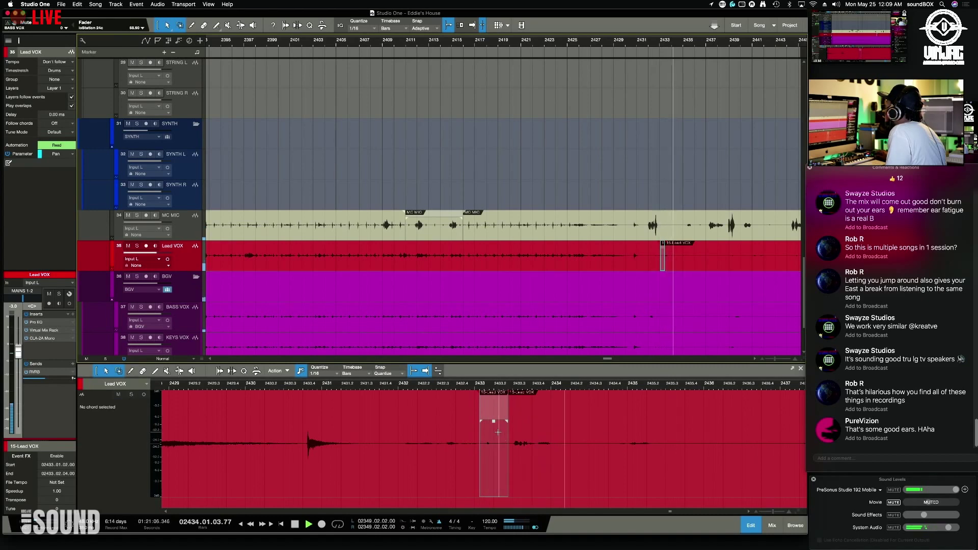
drag(494, 426, 494, 430)
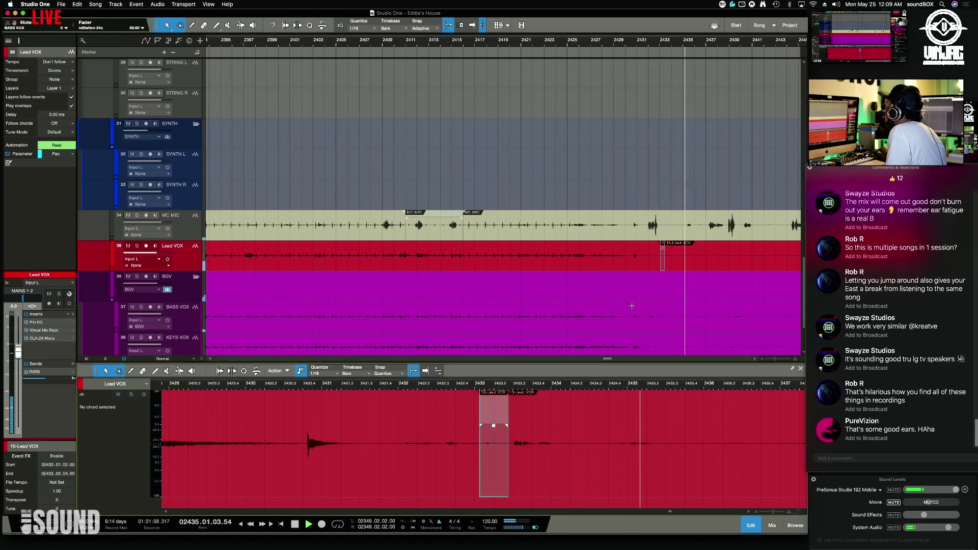
Step: Split all four background vocal tracks together around bar 2433, from 2432.04.01 to 2433.03.01
scroll(654, 317, down, 3)
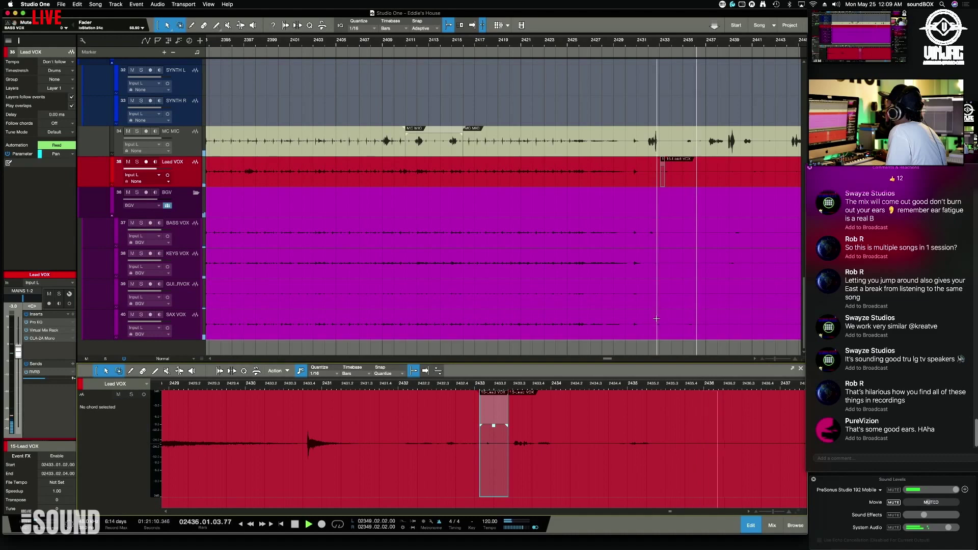
drag(656, 319, 665, 318)
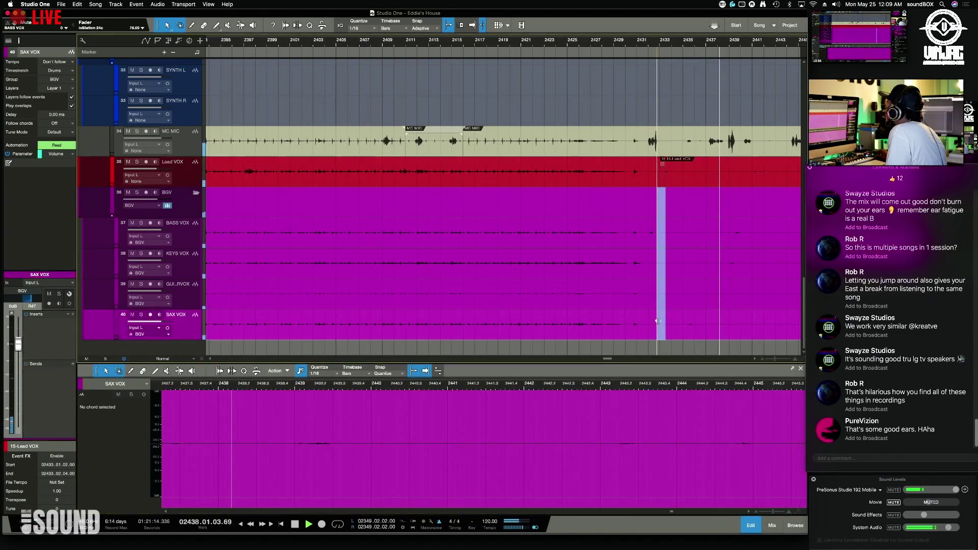
double_click(659, 317)
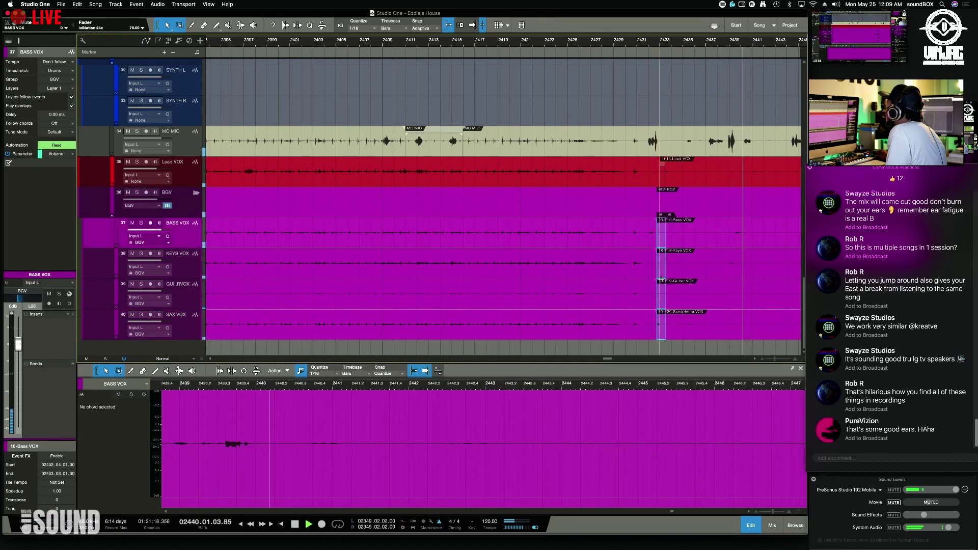
Step: Lower the gain of the four isolated background vocal events around bar 2433 and check them in playback
scroll(660, 281, up, 5)
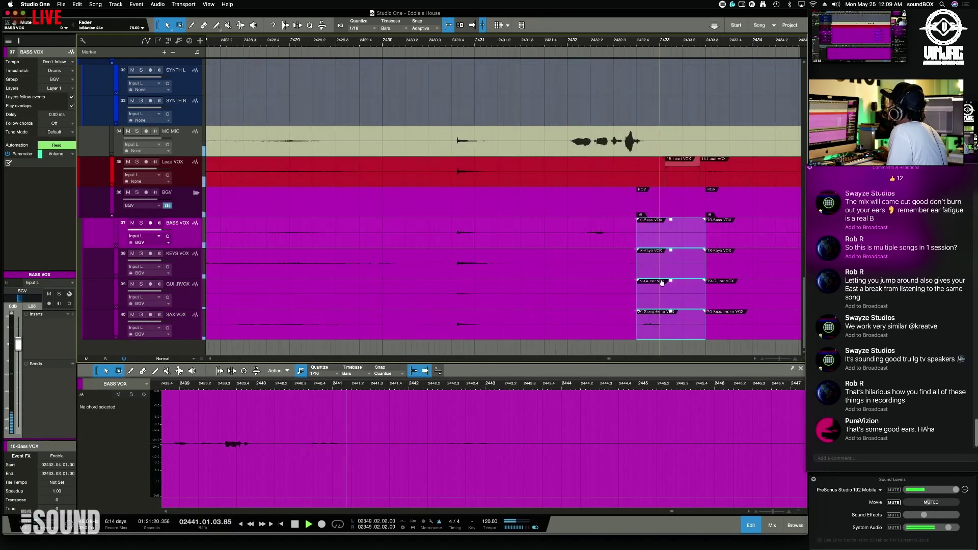
drag(673, 284, 671, 290)
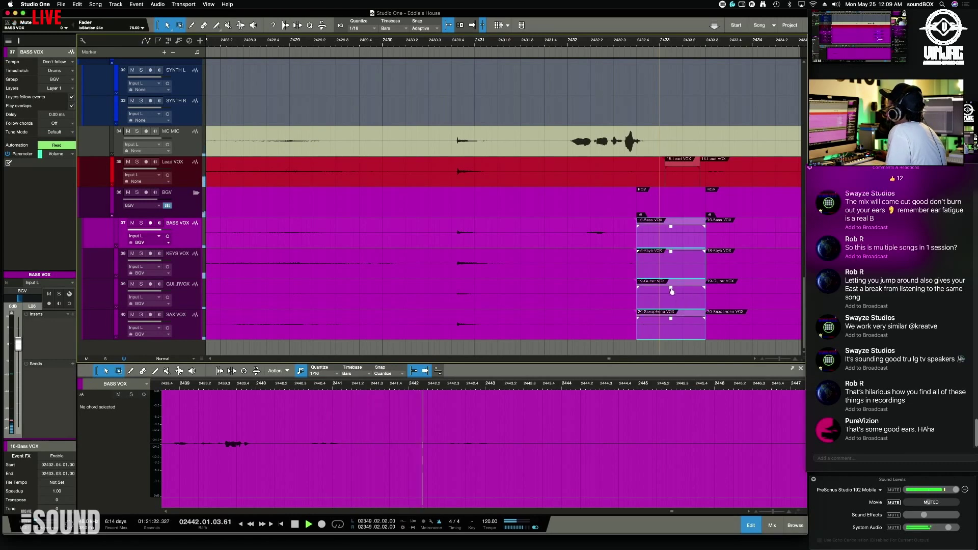
click(614, 45)
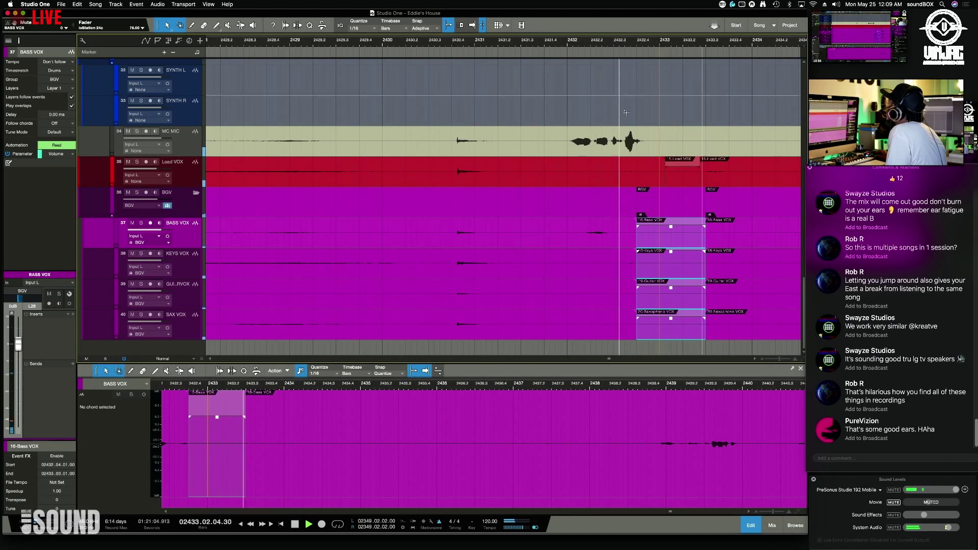
drag(671, 251, 670, 256)
key(space)
click(586, 45)
key(space)
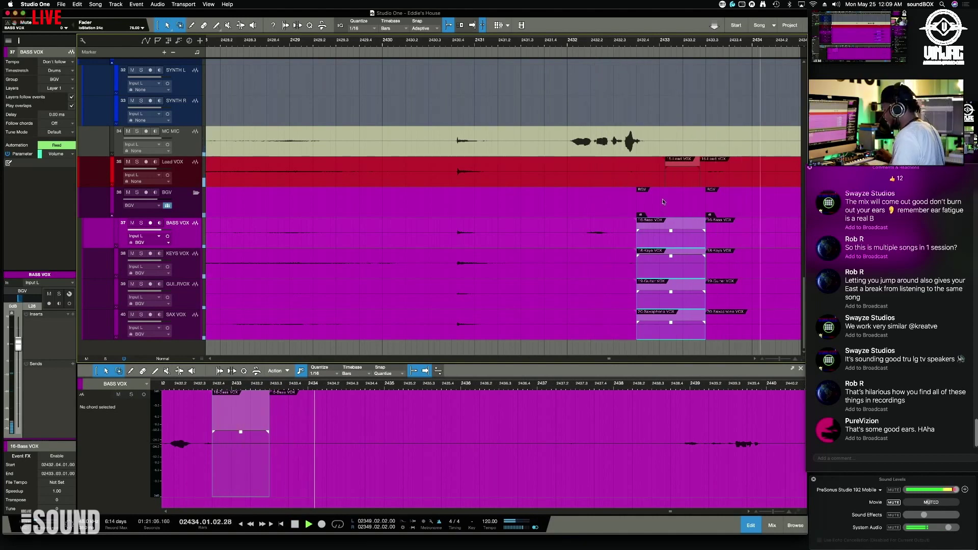
Step: Examine the whole arrangement around marker #11 with all tracks in view, playing back from the section after the marker
key(shift+w)
key(shift+w)
key(shift+w)
key(w)
key(w)
key(w)
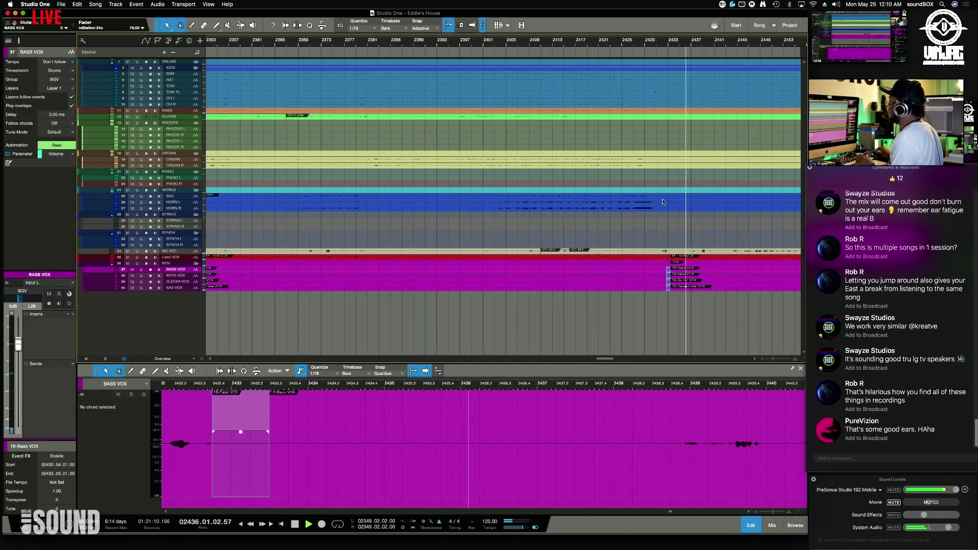
scroll(659, 203, right, 2)
scroll(659, 208, right, 10)
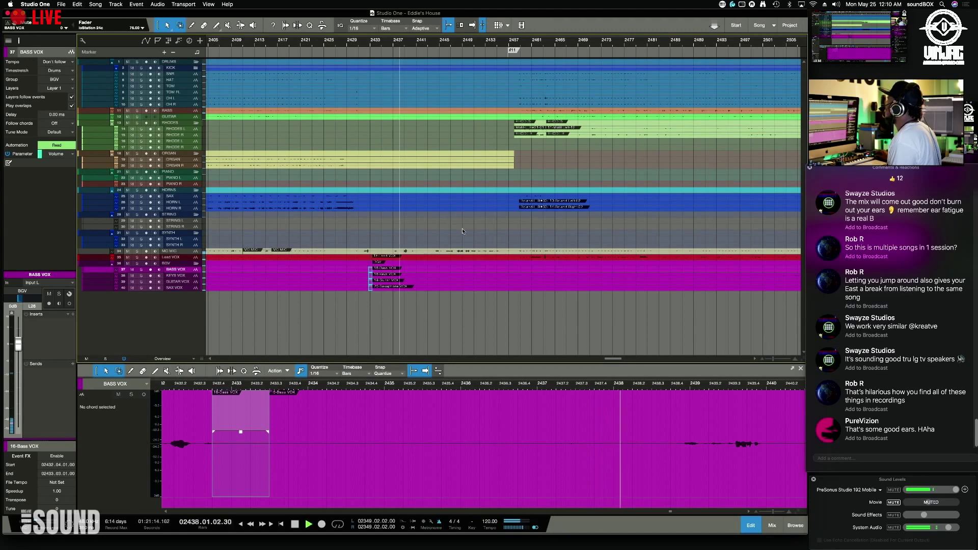
click(486, 46)
click(538, 45)
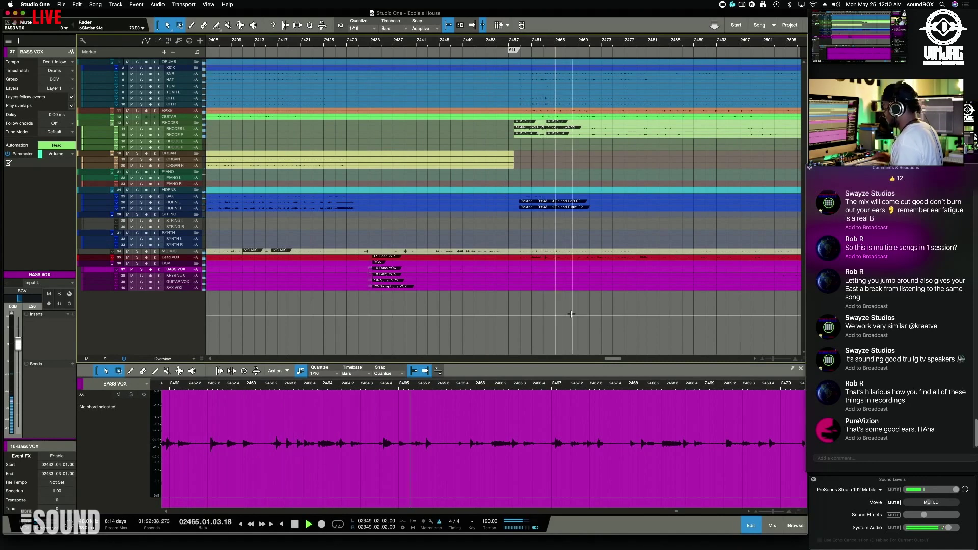
key(w)
key(w)
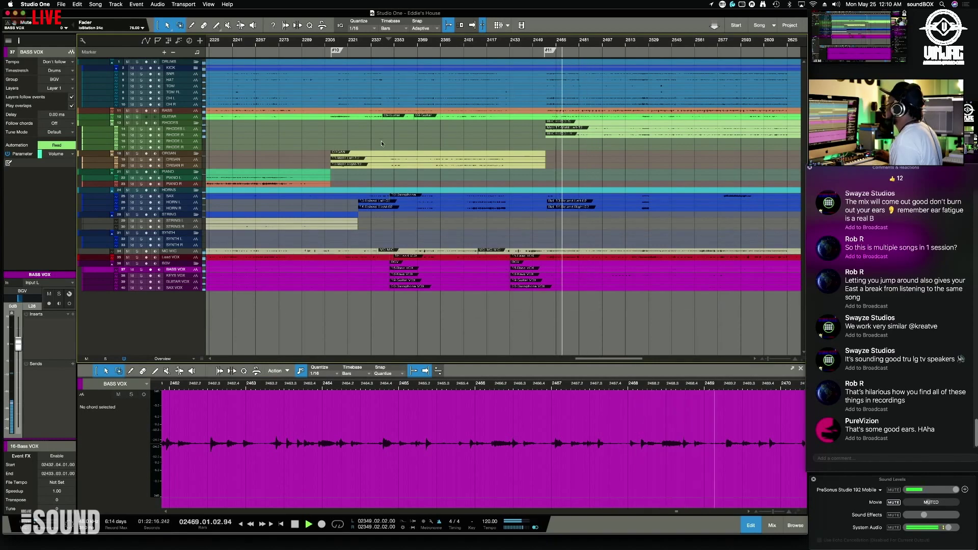
Step: Enlarge the track heights and look over the Rhodes and organ events around markers #10 and #11
key(shift+e)
key(shift+e)
key(shift+e)
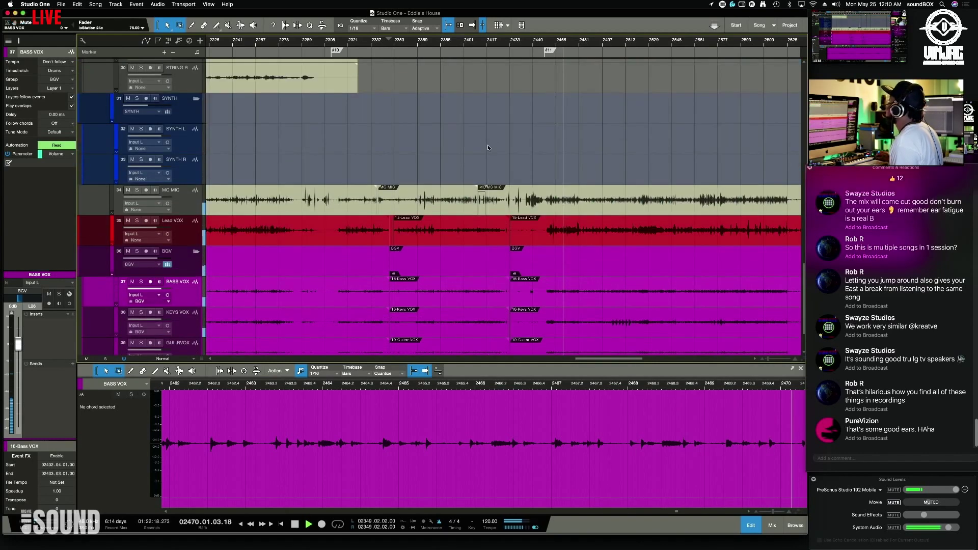
scroll(469, 181, up, 3)
scroll(474, 176, up, 8)
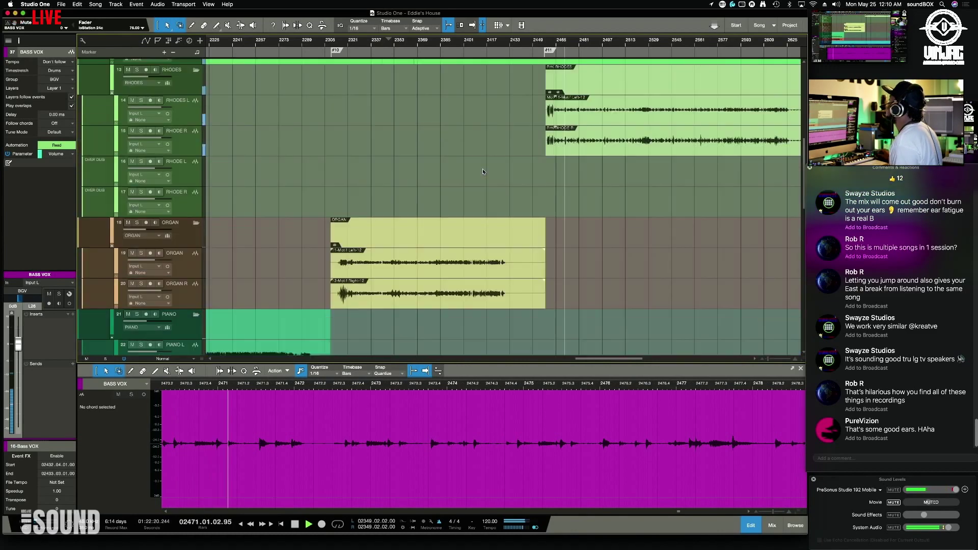
Step: Play from just after marker #11 and expand the guitar track's pan, gain and volume automation lanes beneath it
scroll(482, 170, up, 2)
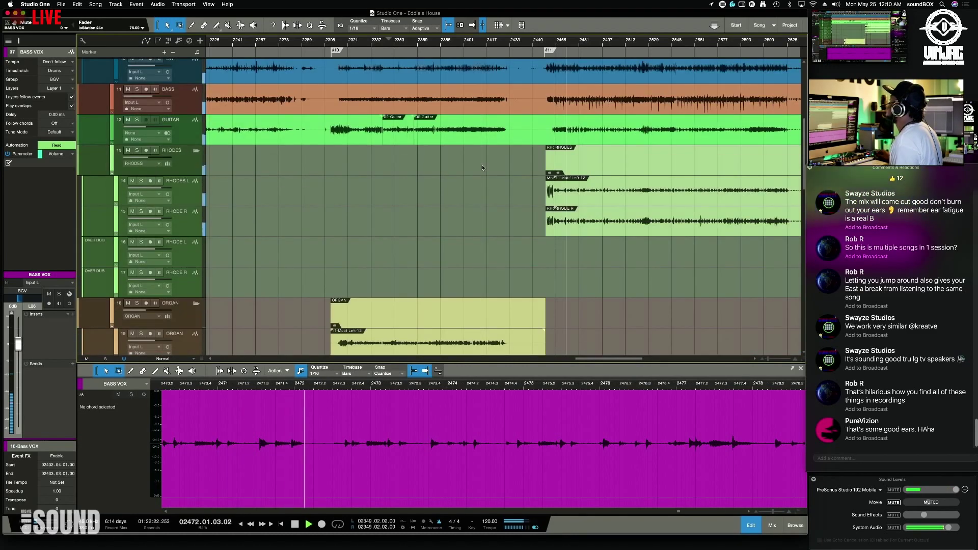
scroll(487, 166, right, 5)
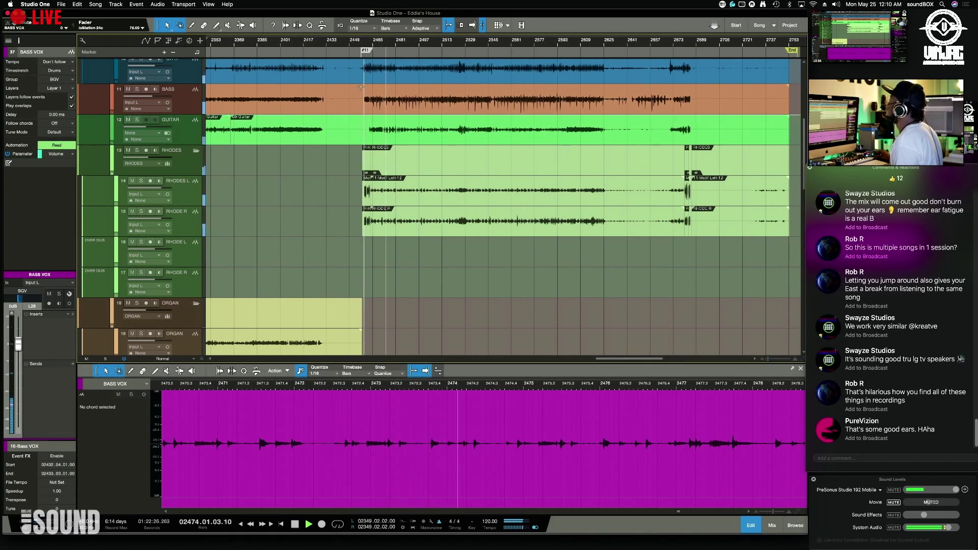
click(372, 46)
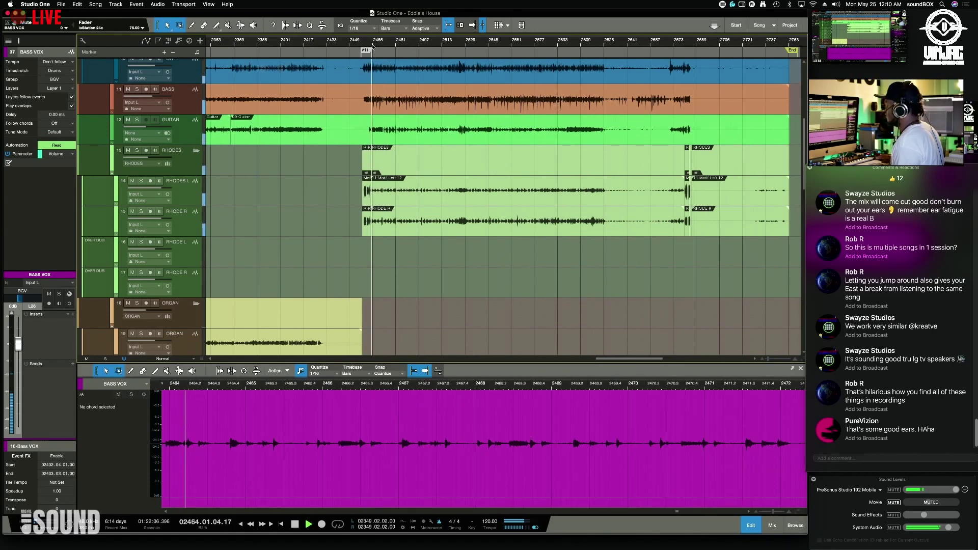
scroll(373, 46, up, 4)
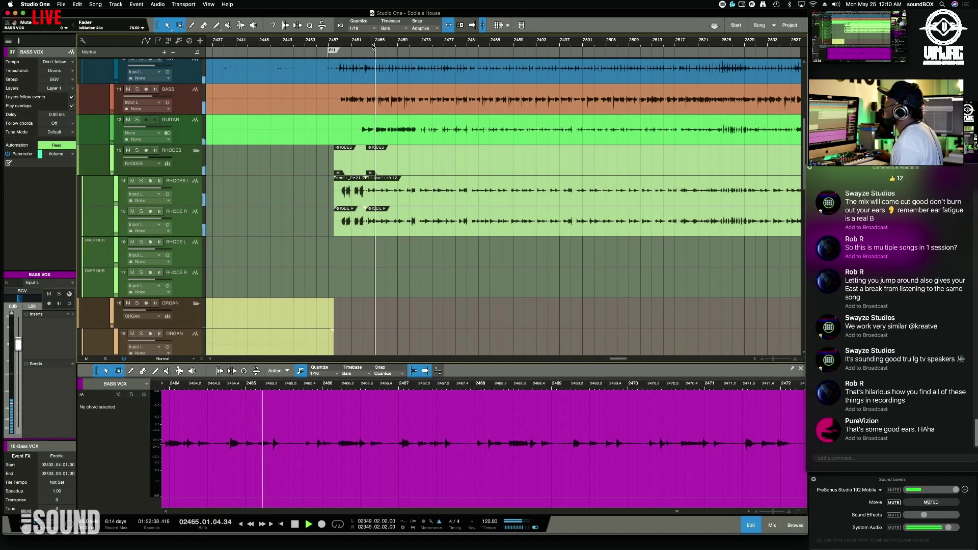
click(414, 134)
key(a)
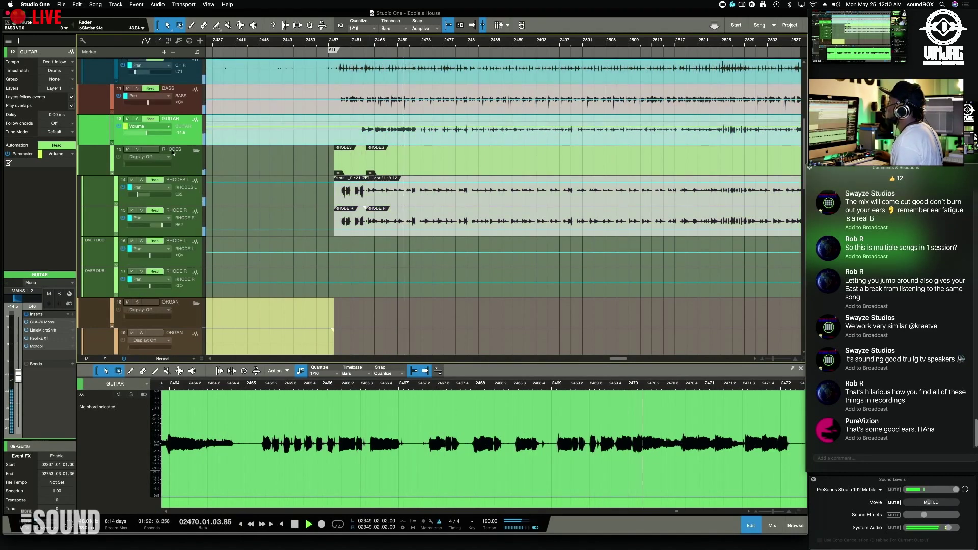
click(113, 145)
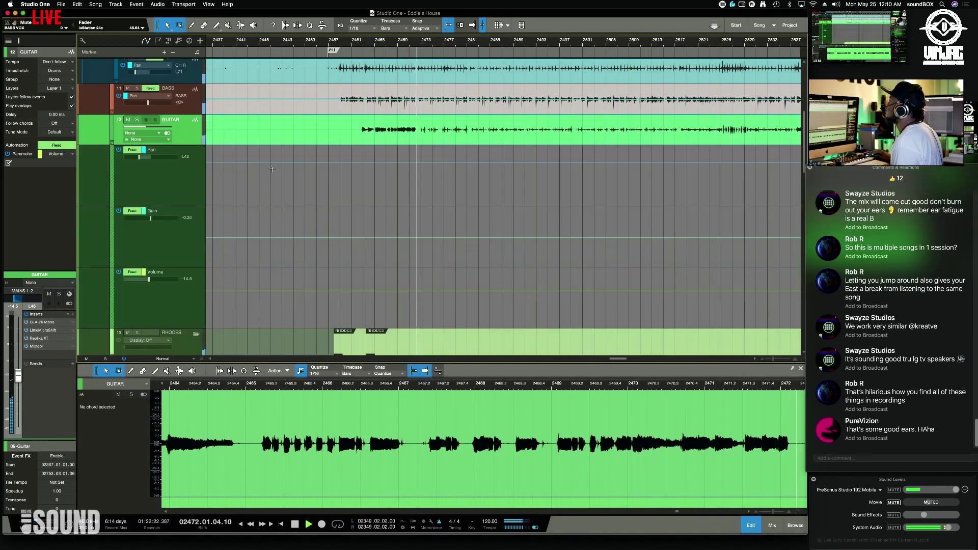
click(417, 236)
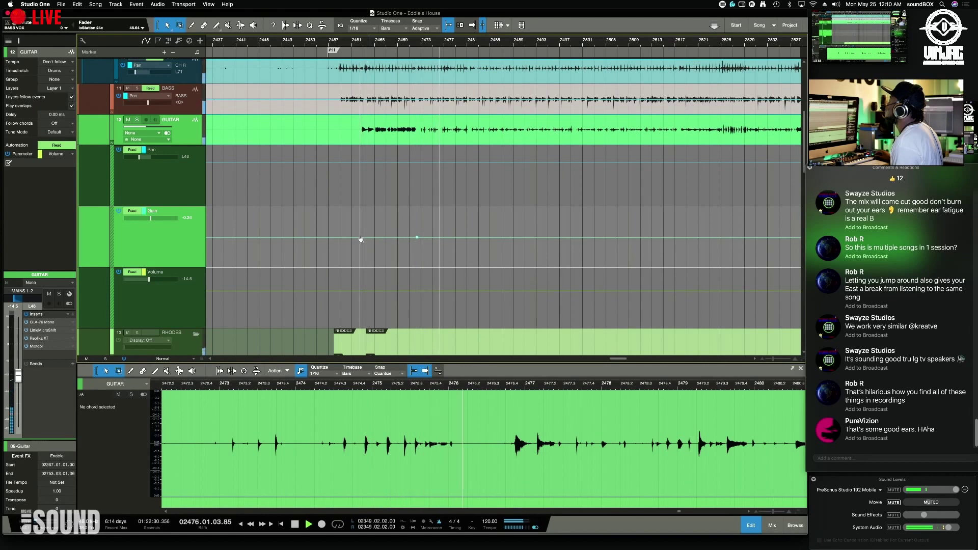
click(362, 238)
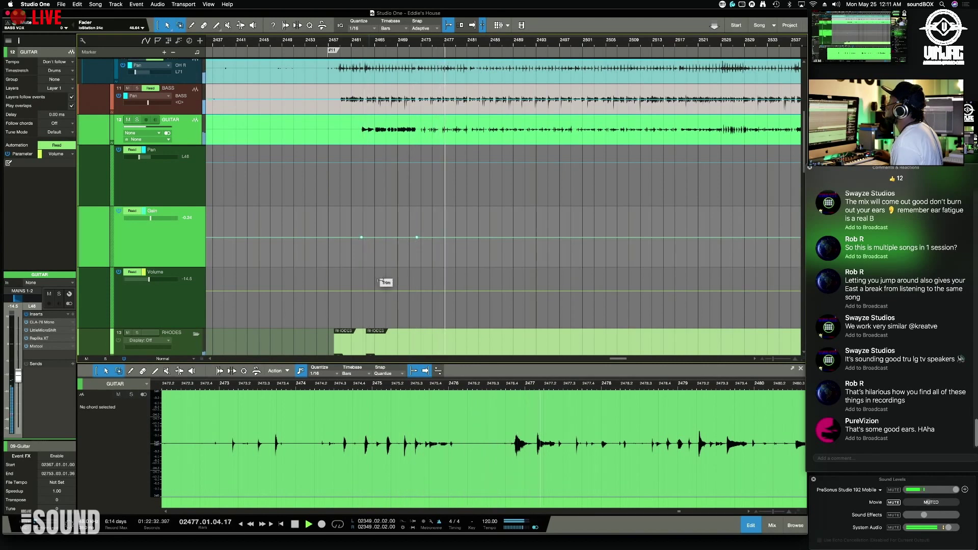
click(362, 294)
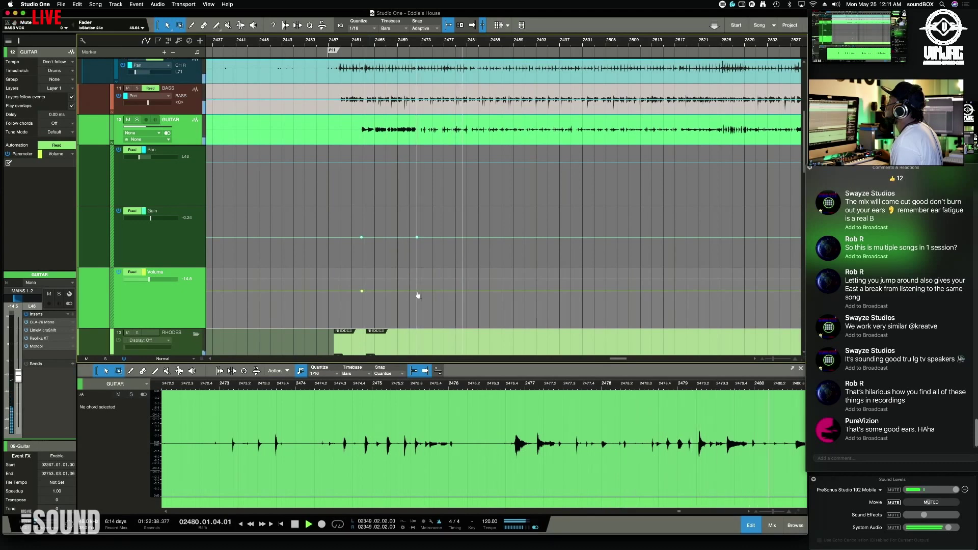
Step: Add pan automation points around the guitar passage from about bar 2462 to 2471 and shift that section to L28
click(362, 163)
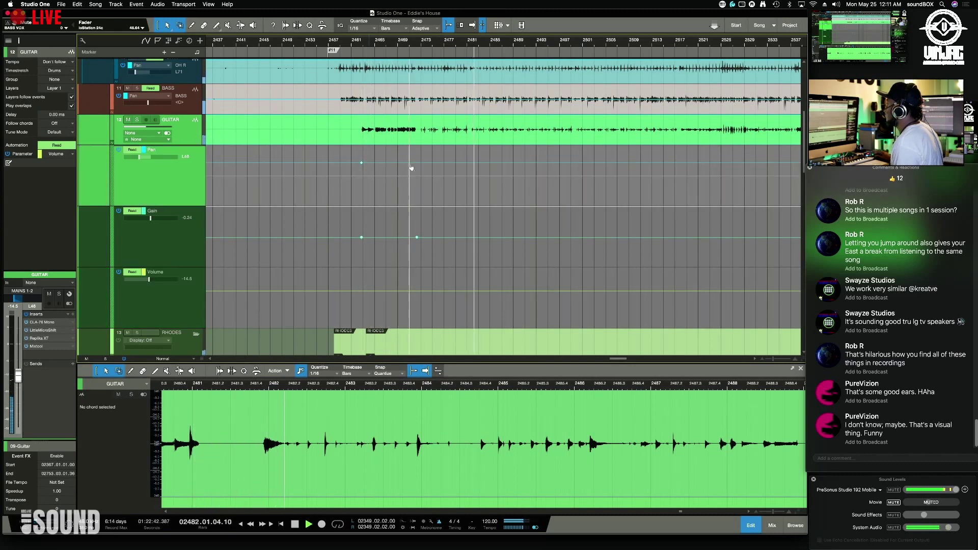
click(417, 163)
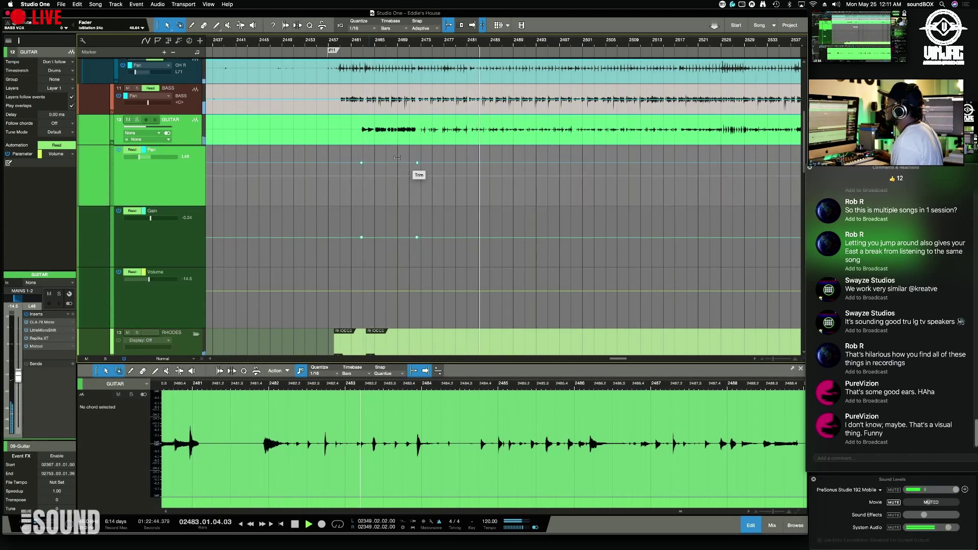
drag(392, 163, 392, 158)
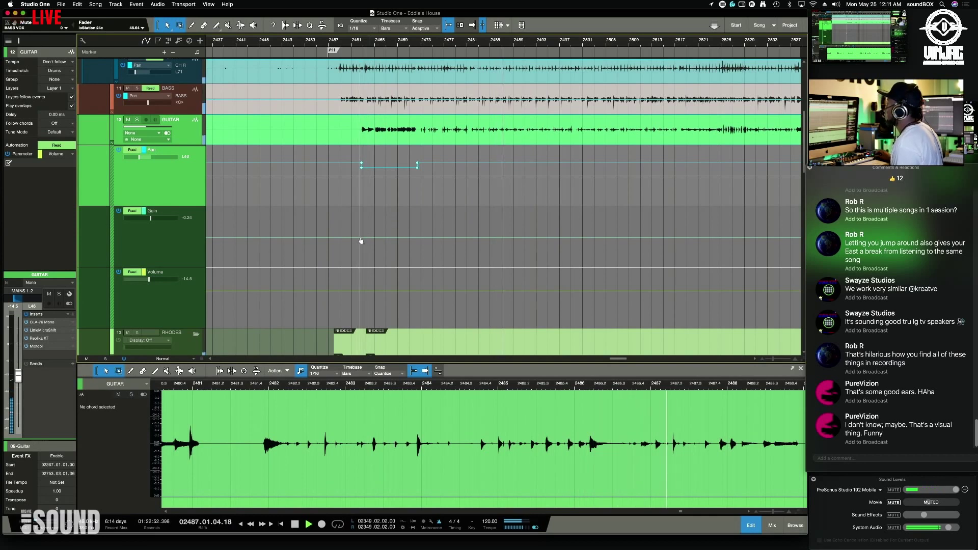
Step: Add gain automation points around the same guitar passage after marker #11 and raise that section to about 2.98
mouse_move(362, 239)
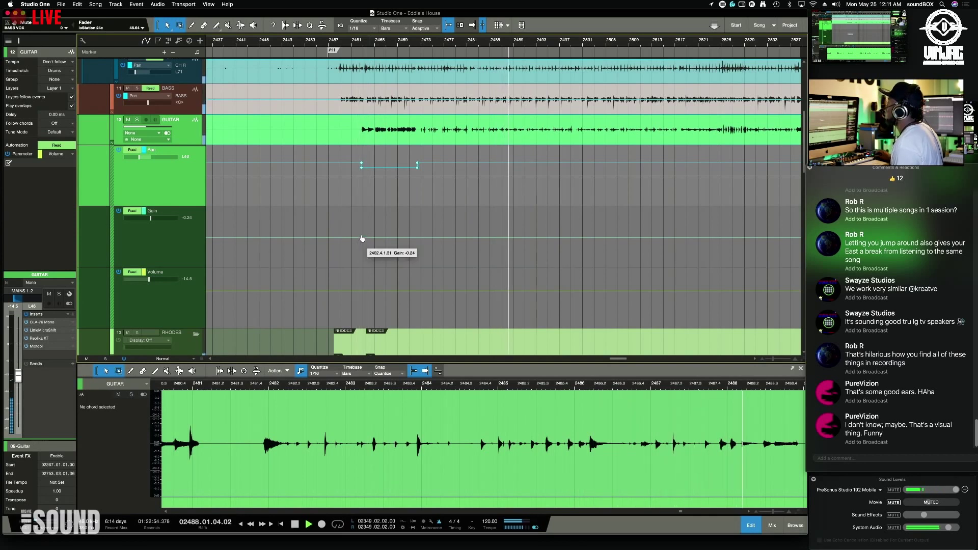
click(361, 240)
drag(397, 242, 378, 213)
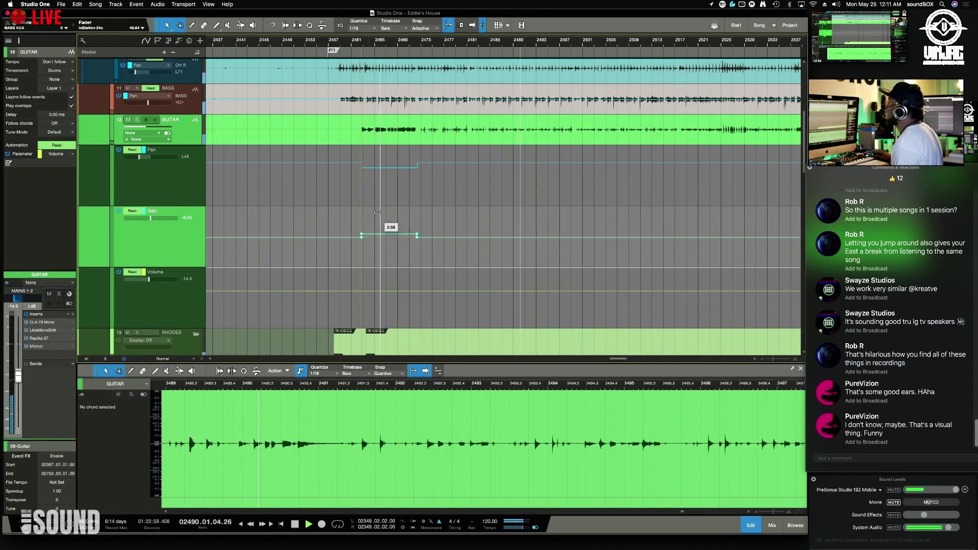
Step: Play the guitar passage from bar 2464, move its automated pan to L12, stop playback and save the song
click(367, 45)
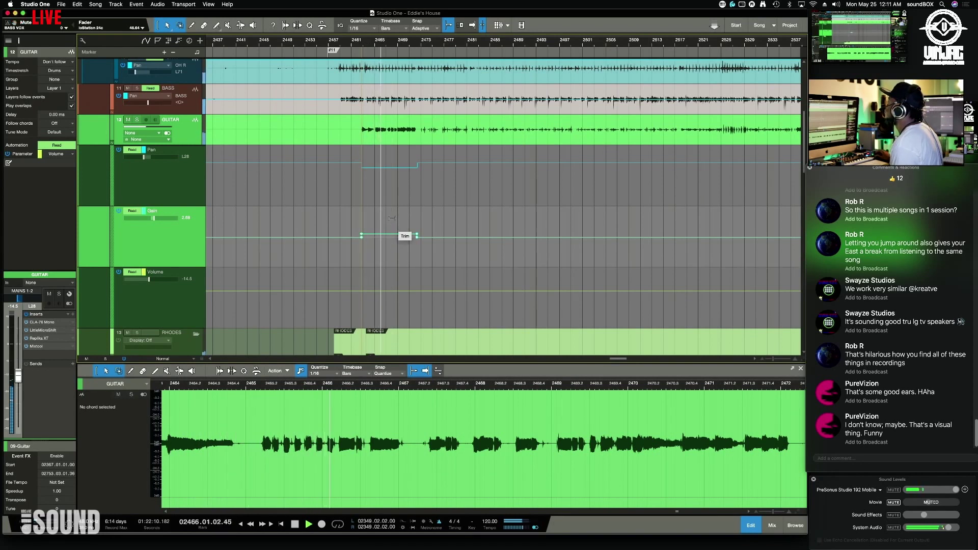
drag(387, 156, 388, 162)
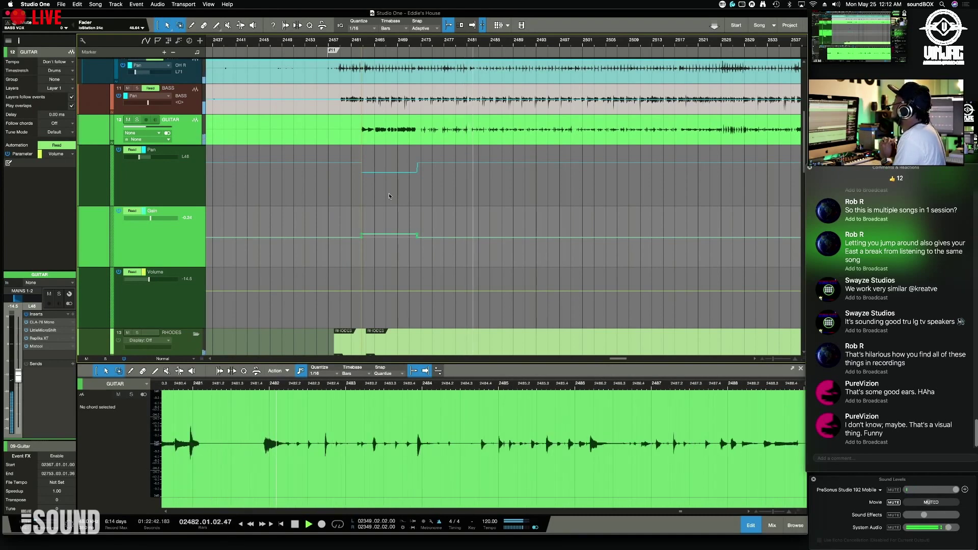
key(space)
key(super+s)
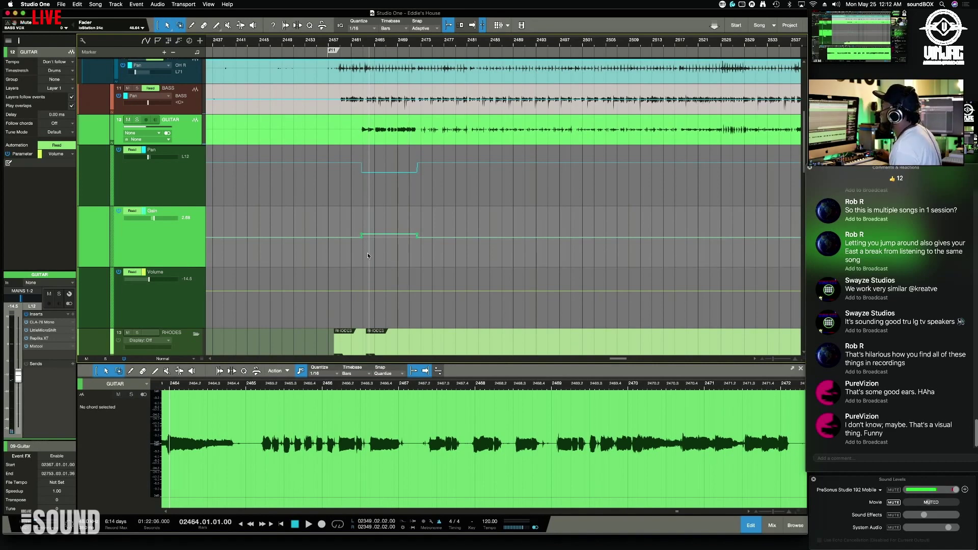
Step: Review the guitar's pan and gain automation across the whole song, placing the playback cursor at bars 2433 and 352
scroll(367, 253, left, 10)
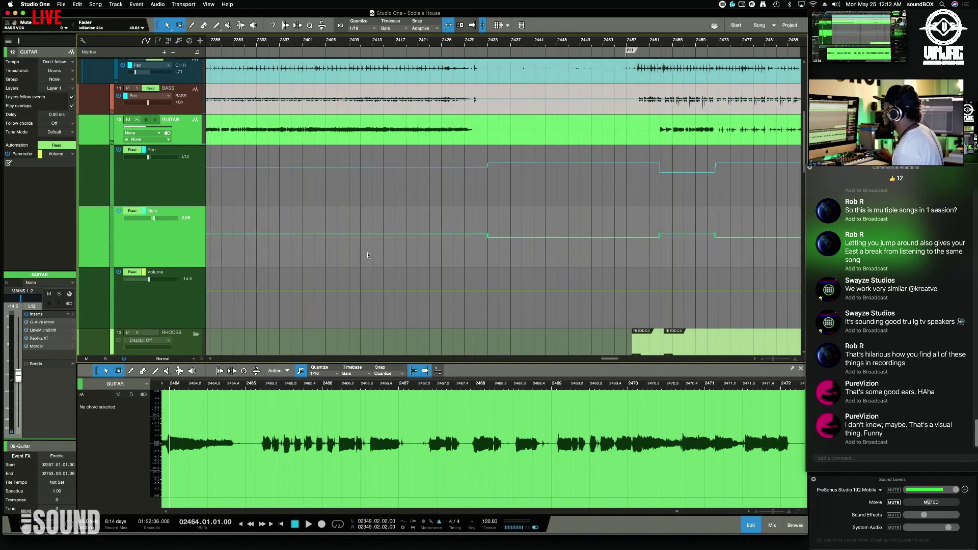
scroll(368, 252, right, 12)
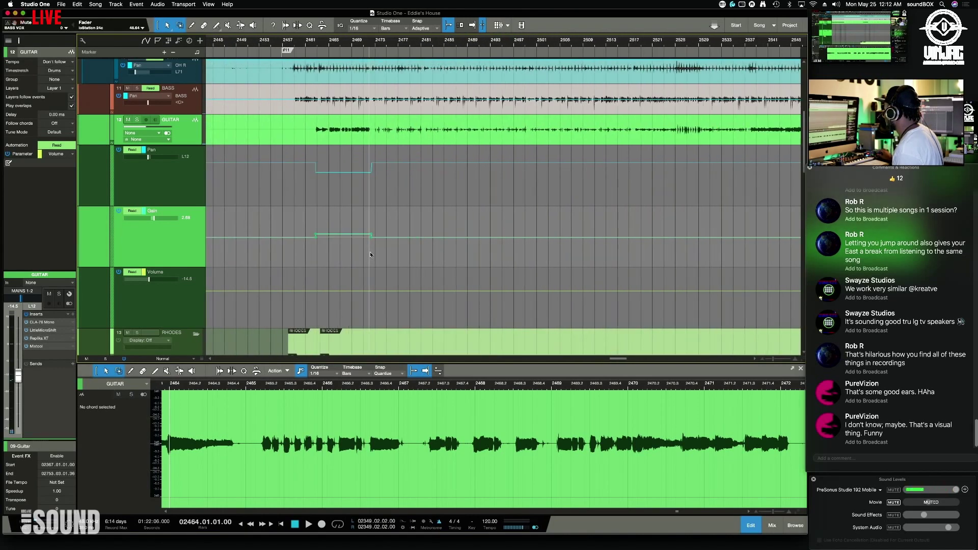
scroll(371, 252, left, 2)
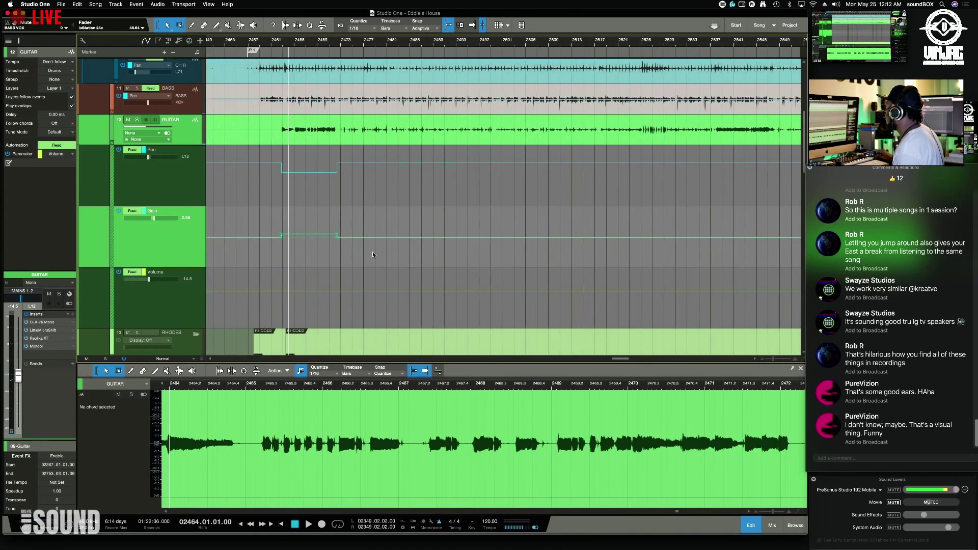
scroll(374, 259, down, 8)
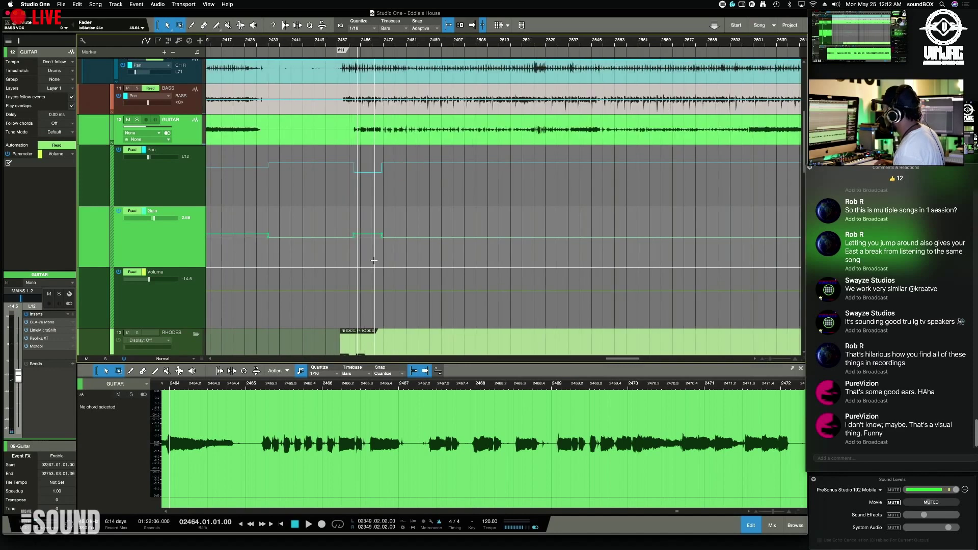
scroll(374, 260, down, 2)
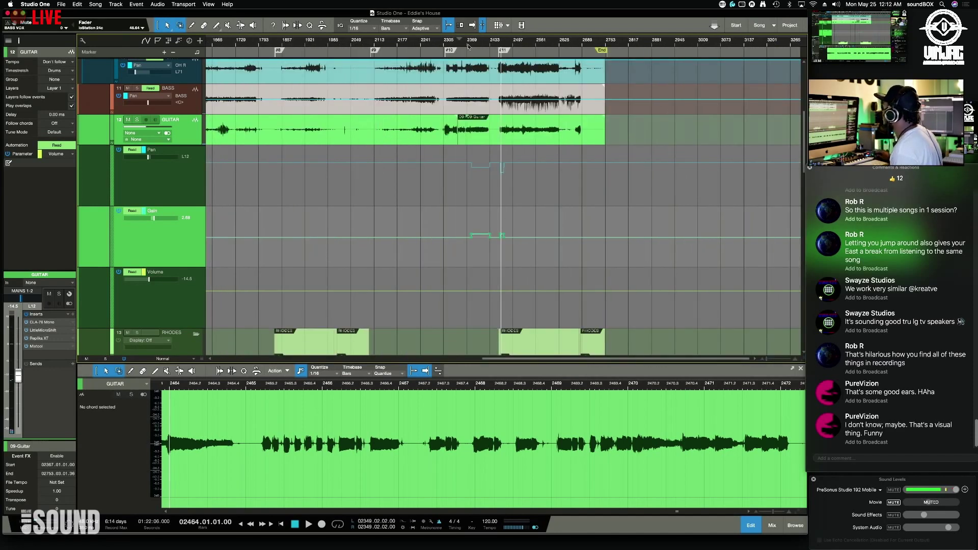
click(489, 45)
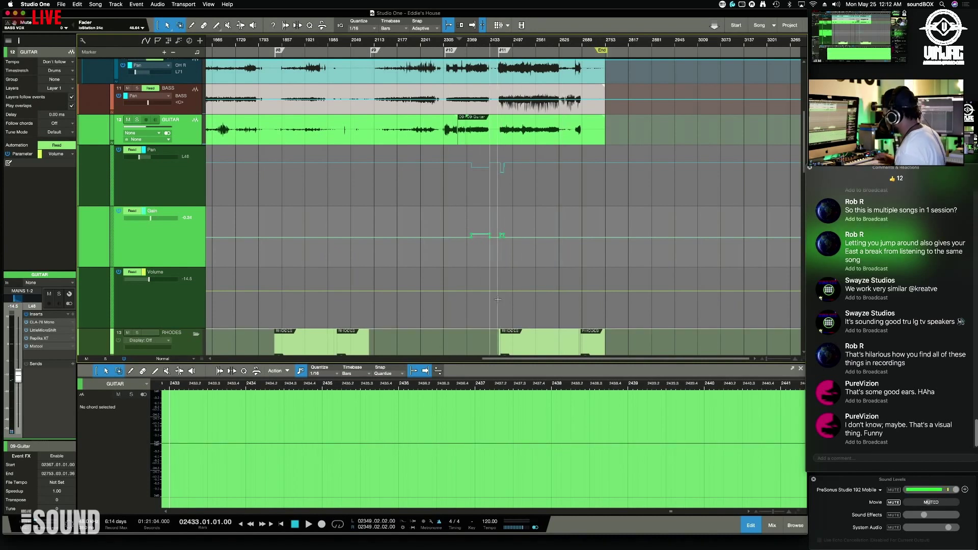
key(w)
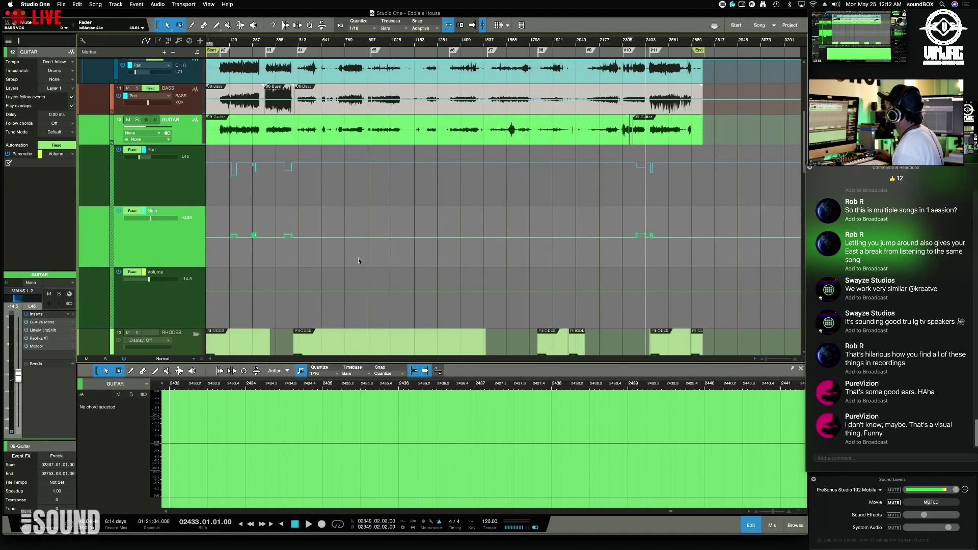
click(270, 46)
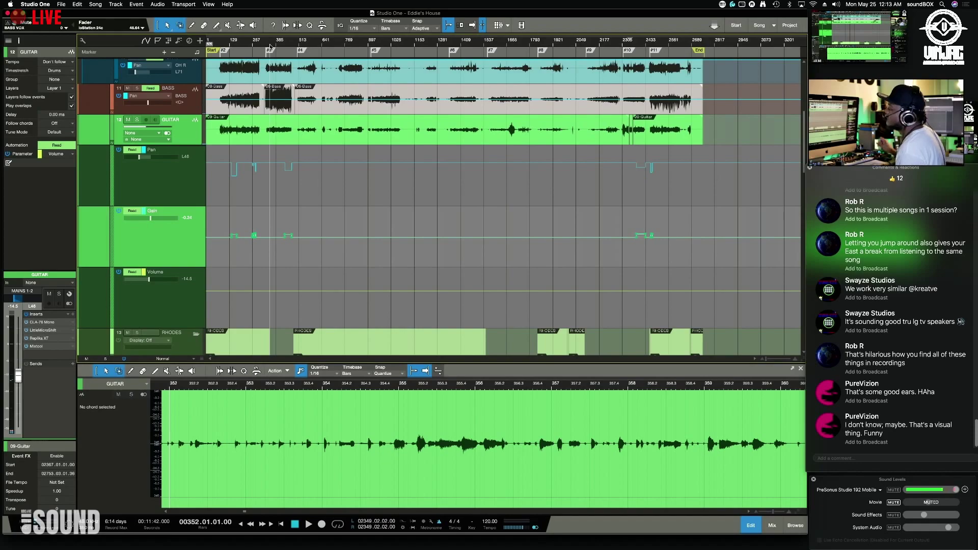